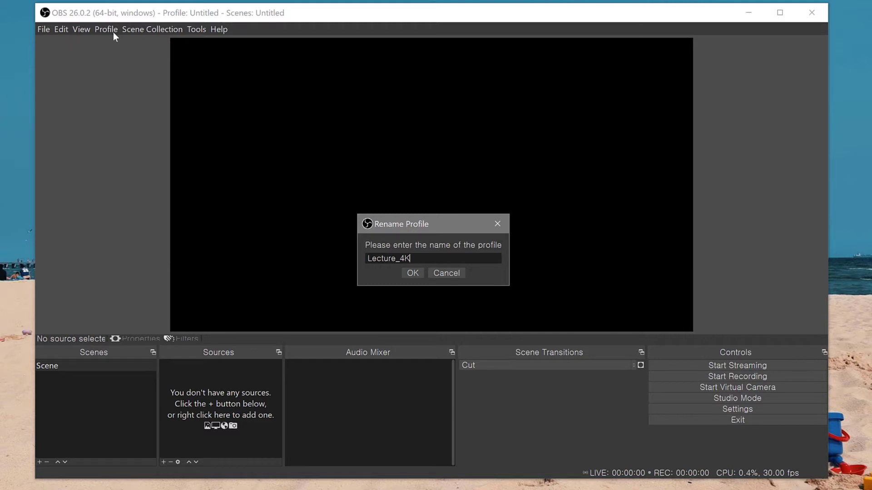
Rename the current profile as Lecture_4K.
left_click(411, 274)
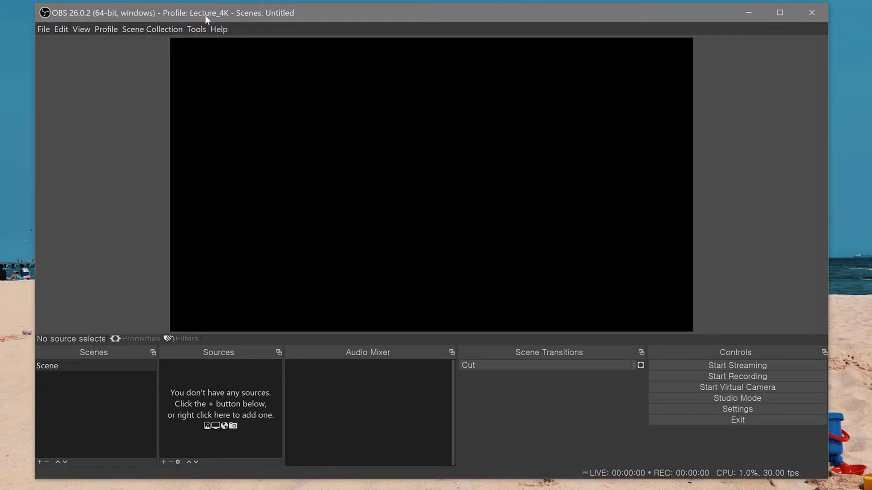
Open the program settings and enlarge their window so the option rows are fully readable.
left_click(45, 32)
left_click(57, 69)
left_click_drag(385, 149, 317, 74)
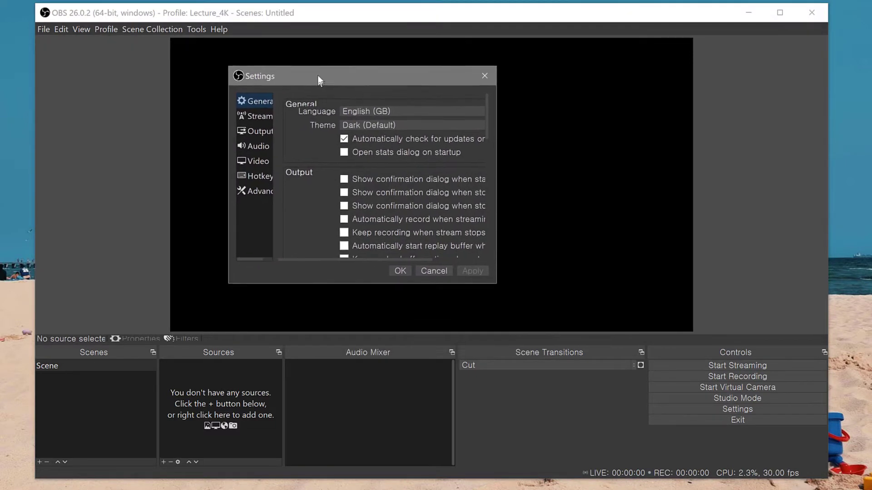
left_click_drag(495, 284, 690, 397)
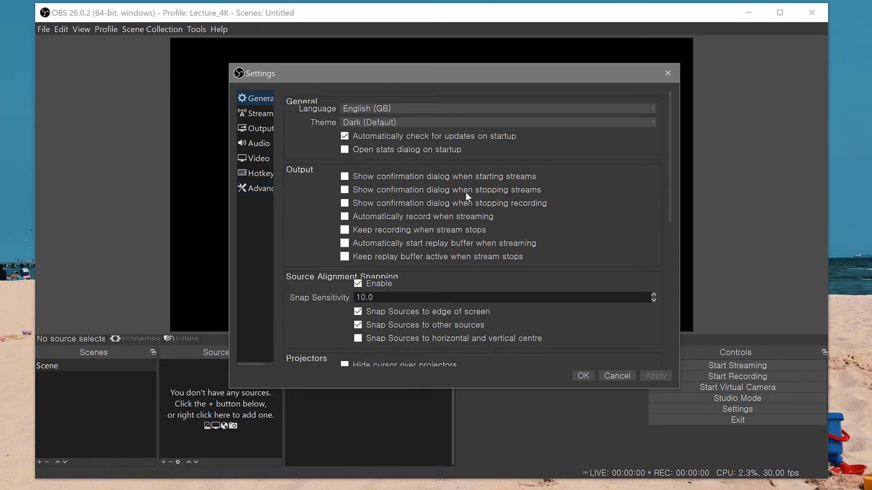
Look over the General and Stream settings, and switch the output mode to Advanced.
scroll(471, 228, "down", 3)
scroll(486, 289, "down", 4)
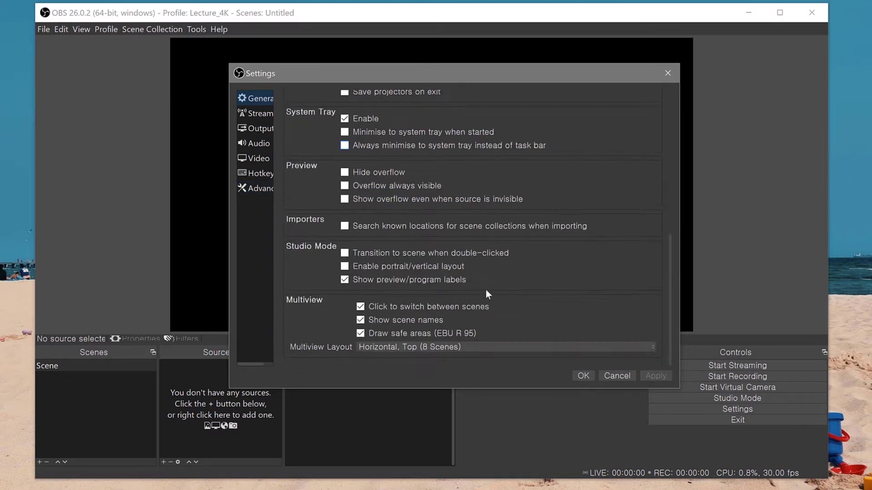
scroll(485, 290, "up", 3)
scroll(488, 296, "up", 7)
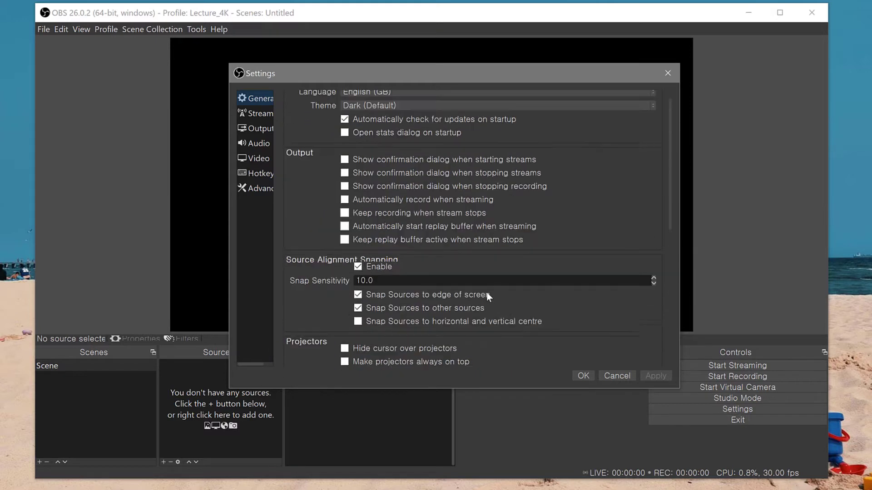
left_click(258, 117)
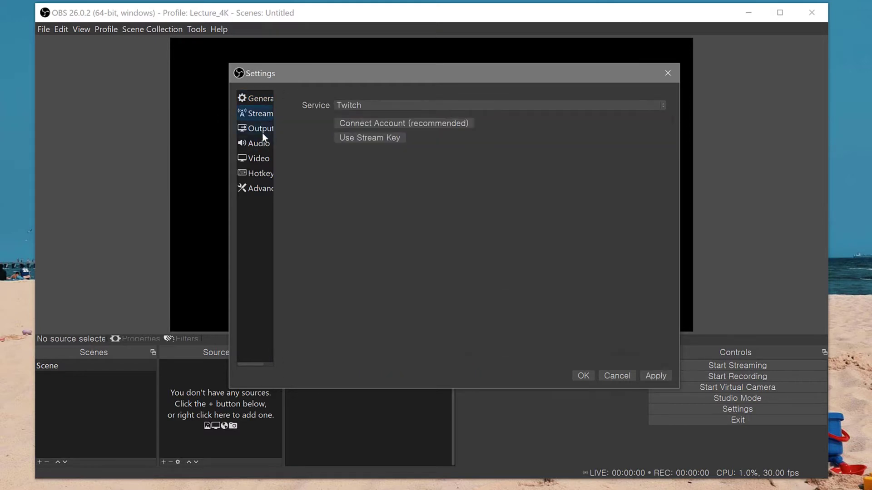
left_click(262, 131)
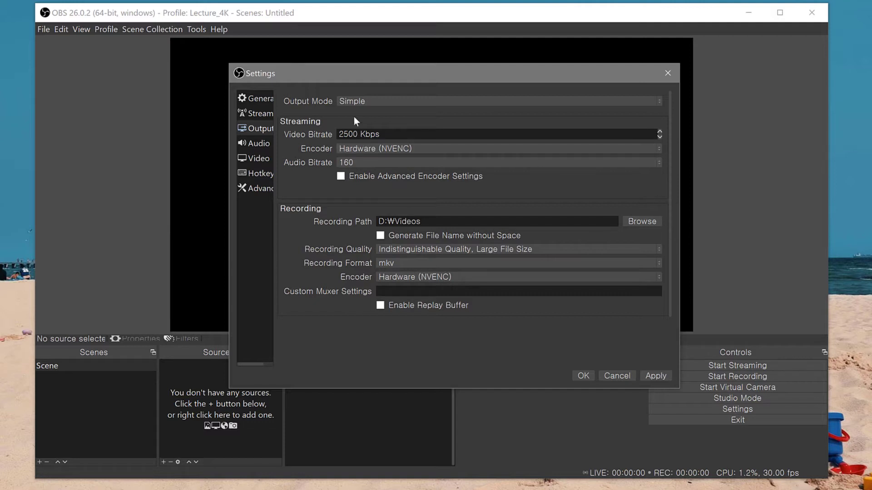
left_click(357, 101)
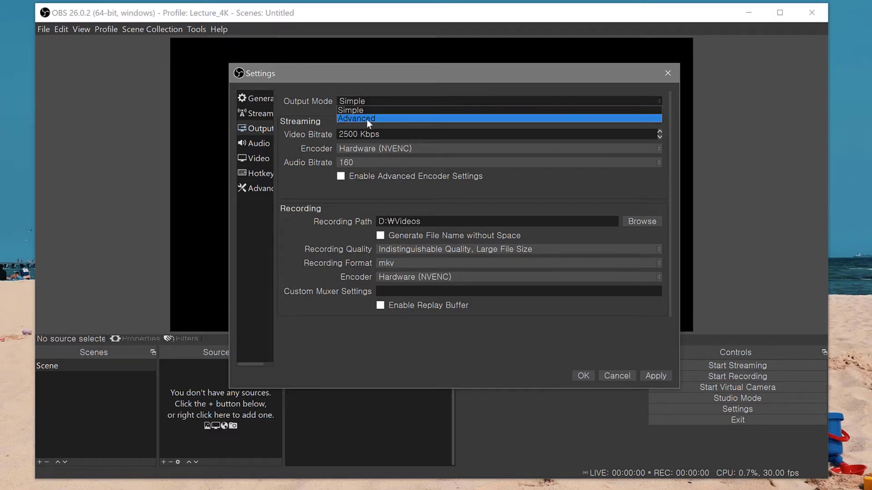
left_click(366, 119)
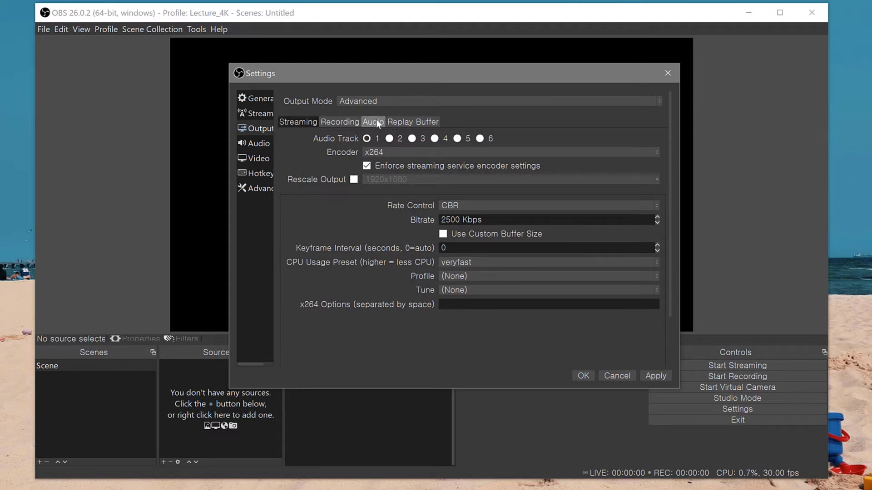
Examine the advanced streaming encoder options and the available recording output types.
scroll(383, 305, "down", 2)
scroll(382, 300, "up", 2)
scroll(407, 288, "down", 2)
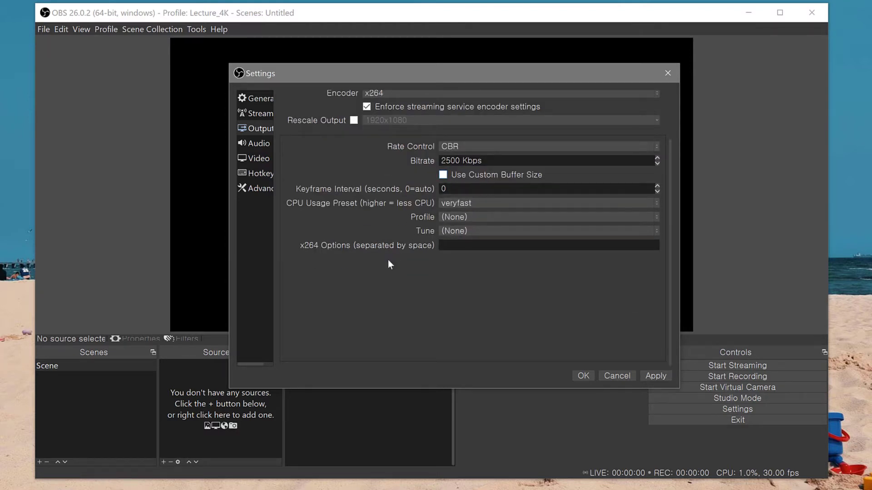
scroll(383, 263, "up", 2)
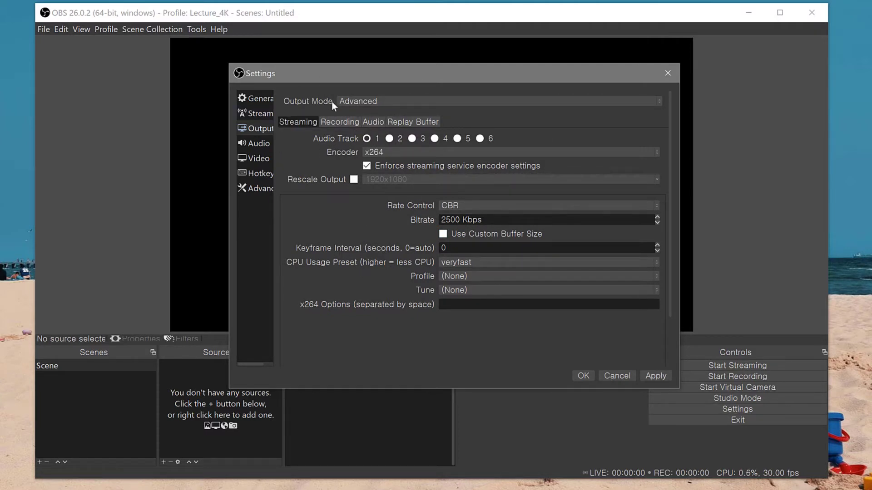
left_click(346, 122)
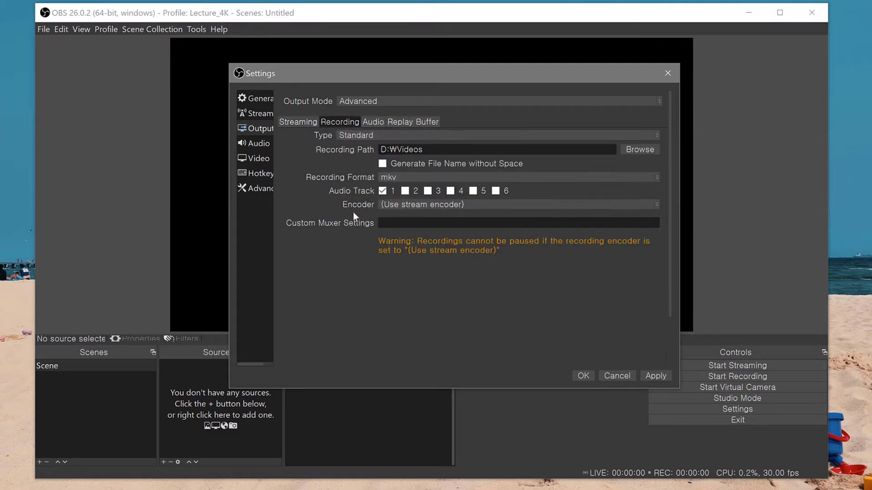
left_click(361, 136)
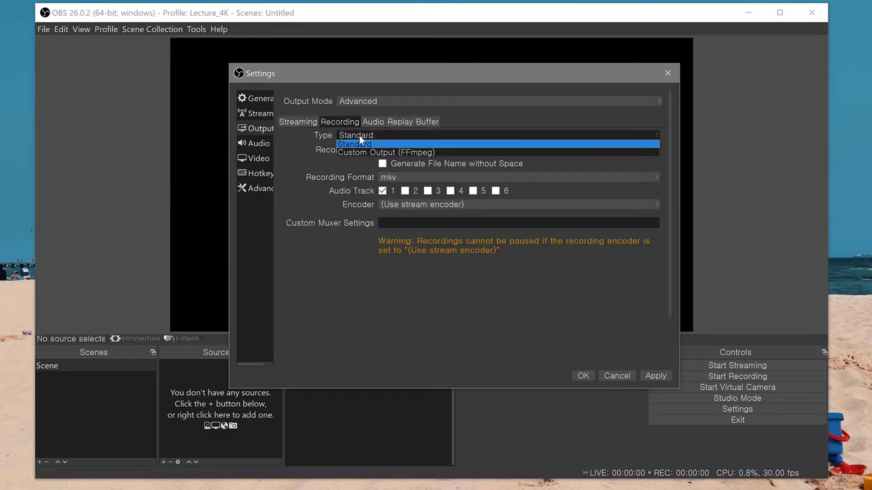
left_click(359, 136)
left_click(376, 136)
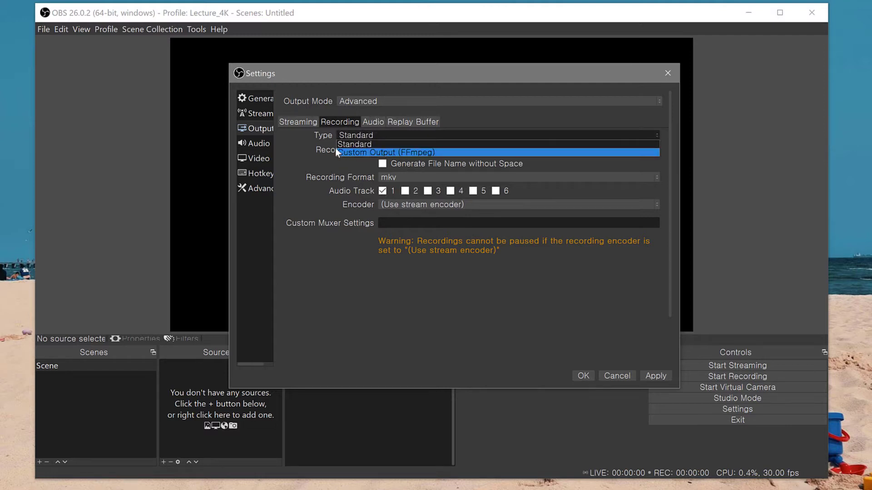
left_click(299, 153)
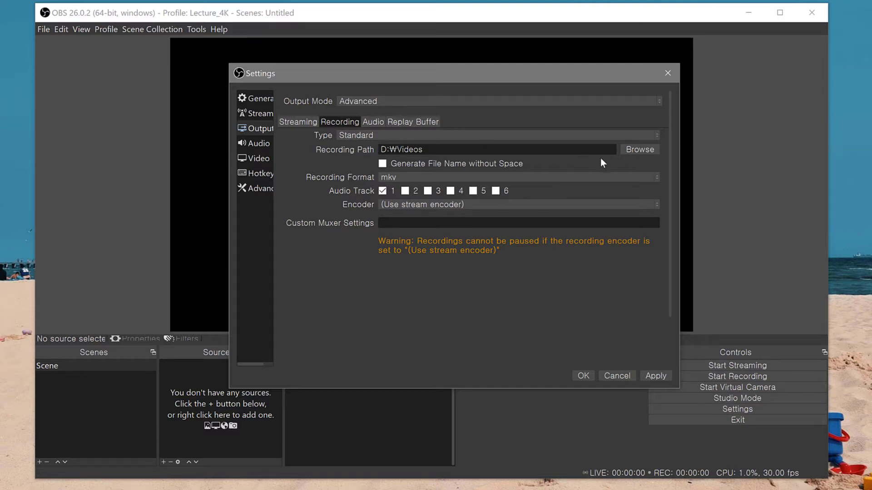
Set the recording path to the videos folder inside C:/work.
left_click(644, 153)
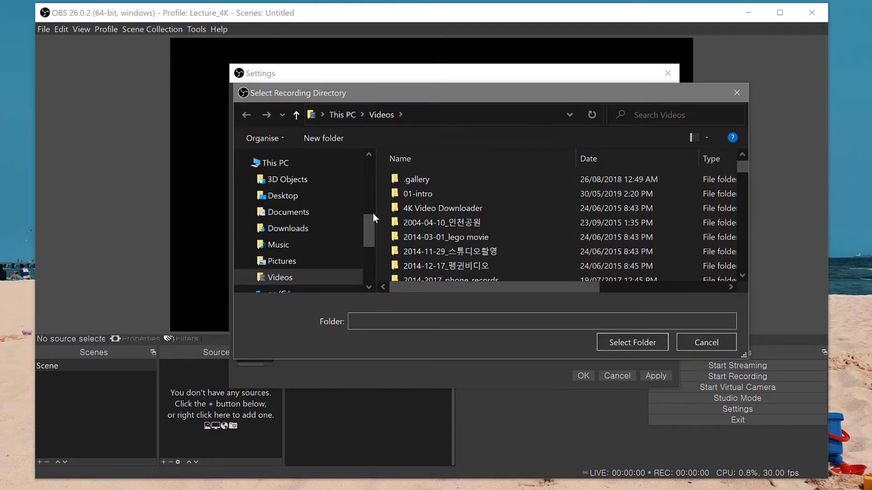
left_click_drag(365, 229, 361, 196)
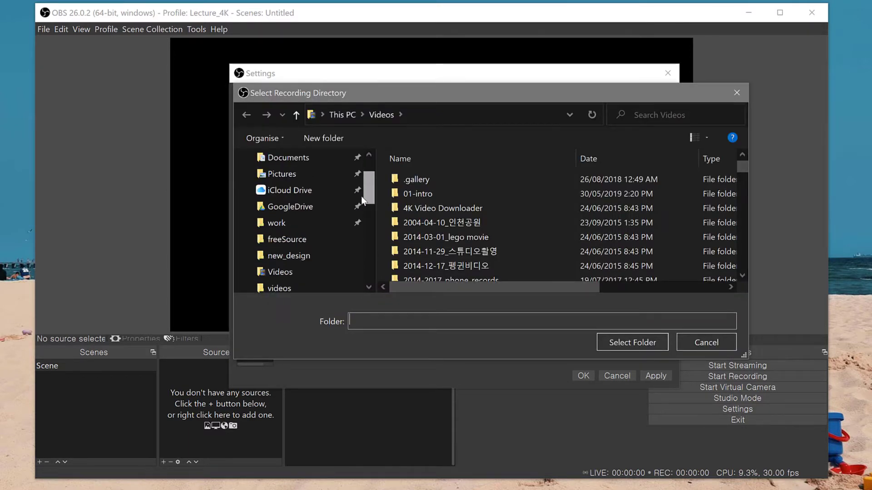
left_click(298, 220)
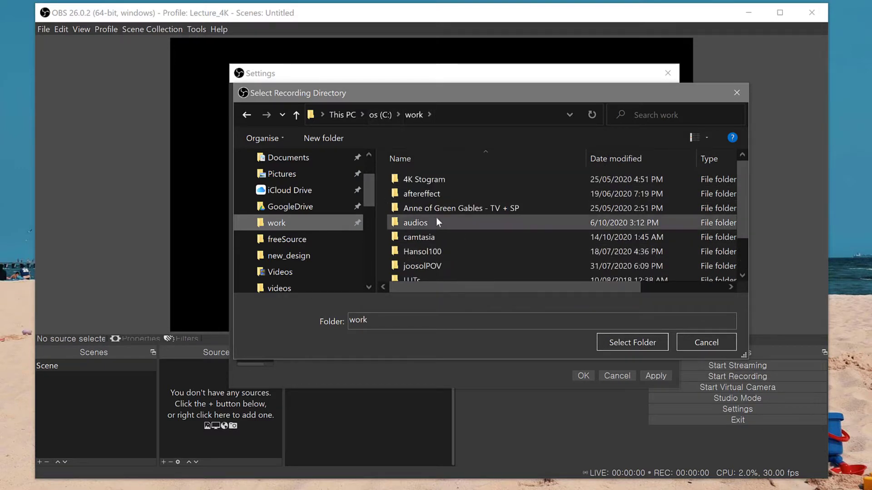
scroll(472, 219, "down", 1)
double_click(427, 273)
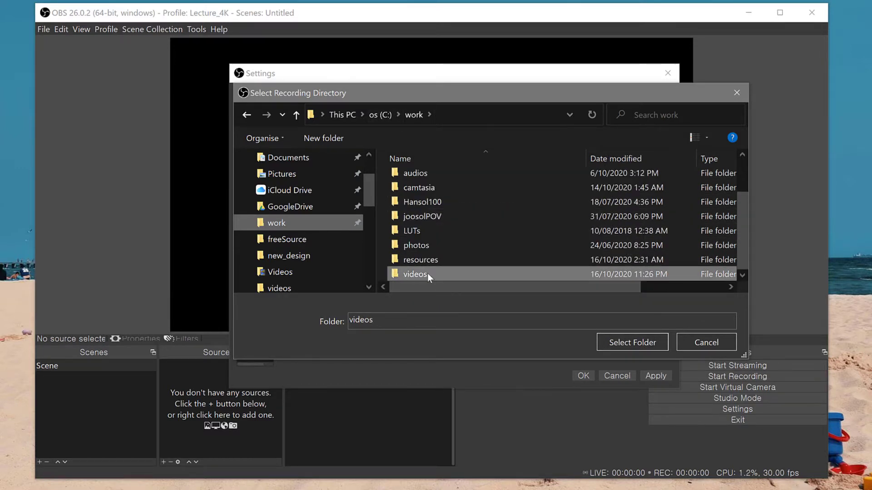
left_click(645, 345)
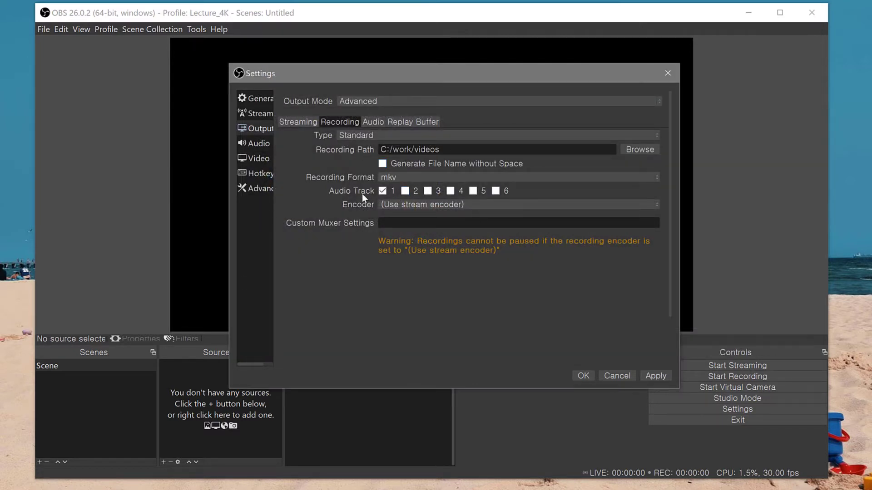
Set the recording format to mp4 and the recording encoder to NVIDIA NVENC H.264 (new).
left_click(394, 178)
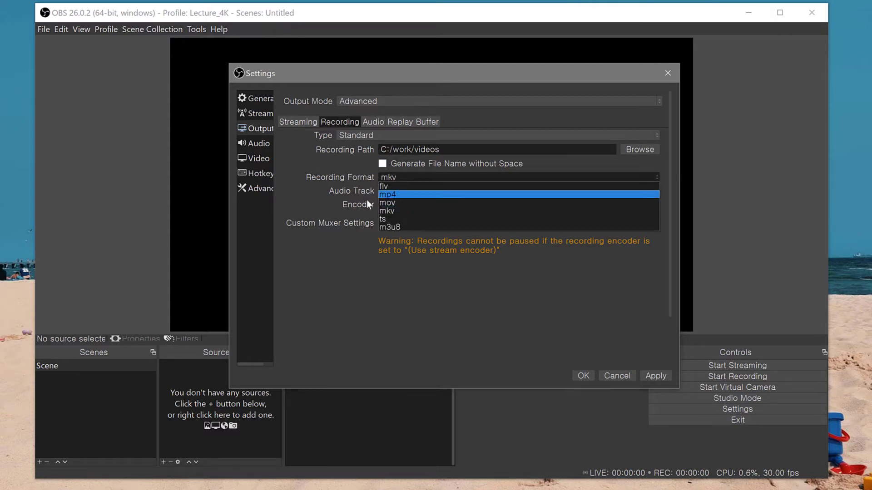
left_click(409, 194)
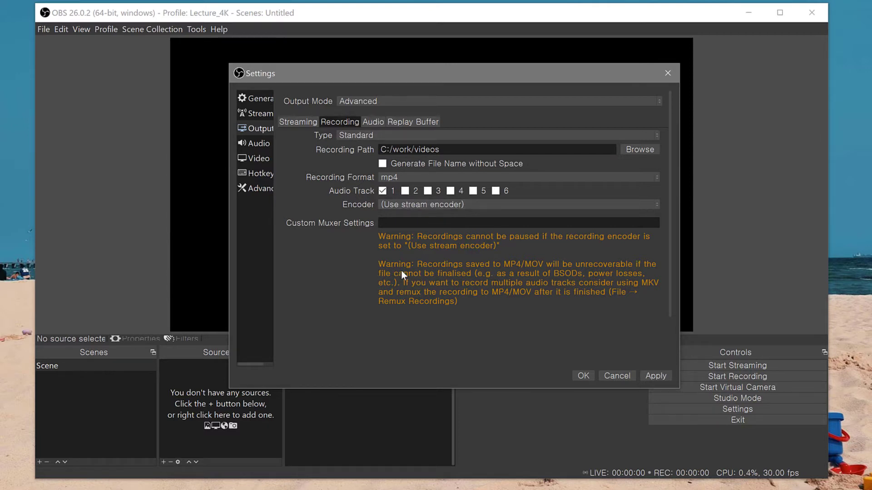
left_click(406, 203)
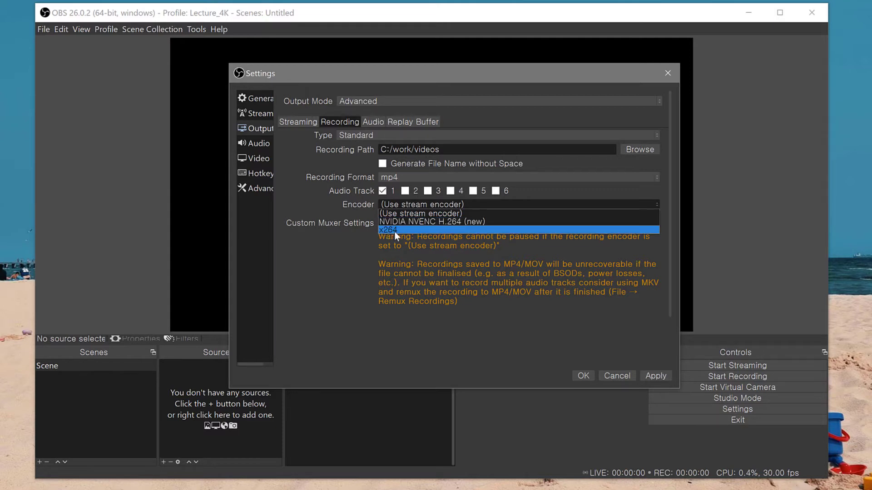
left_click(437, 221)
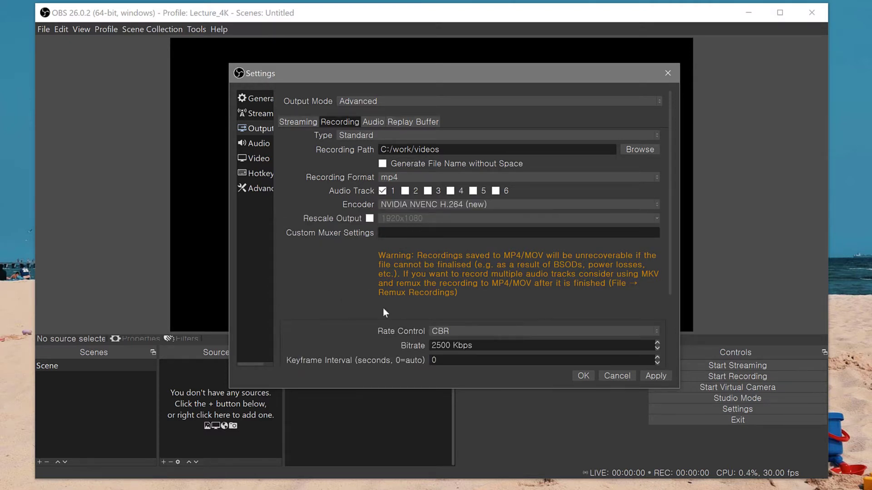
Set the recording encoder's bitrate to 15000 Kbps.
scroll(383, 308, "down", 3)
scroll(379, 287, "up", 1)
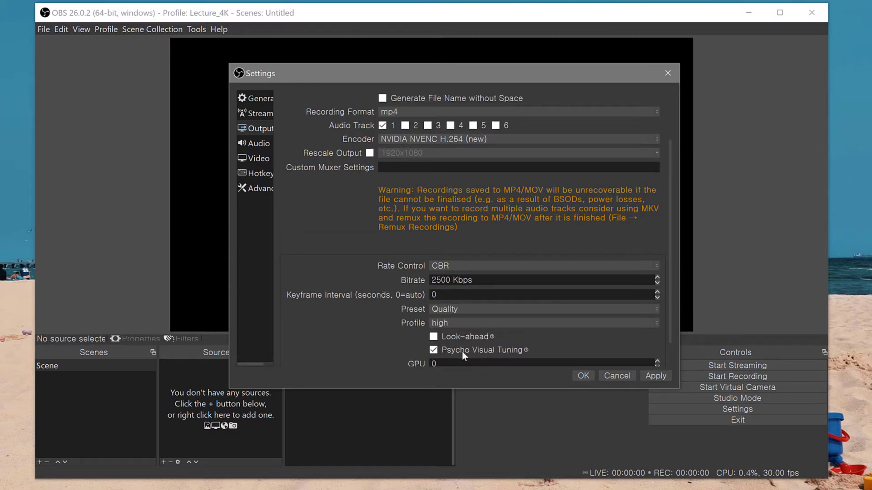
scroll(462, 351, "down", 1)
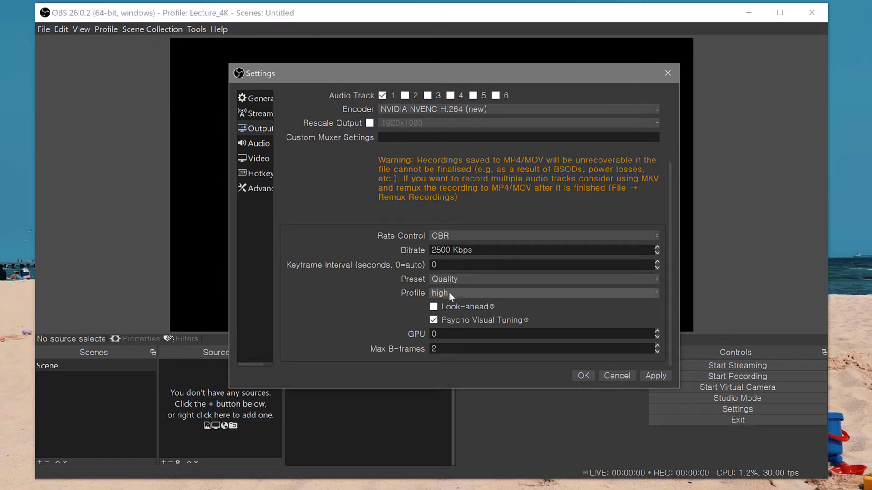
scroll(366, 334, "up", 3)
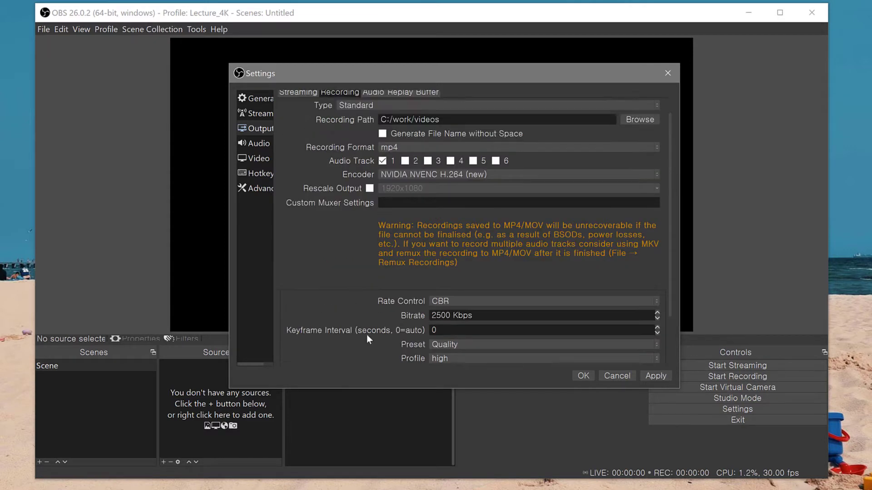
scroll(366, 334, "down", 3)
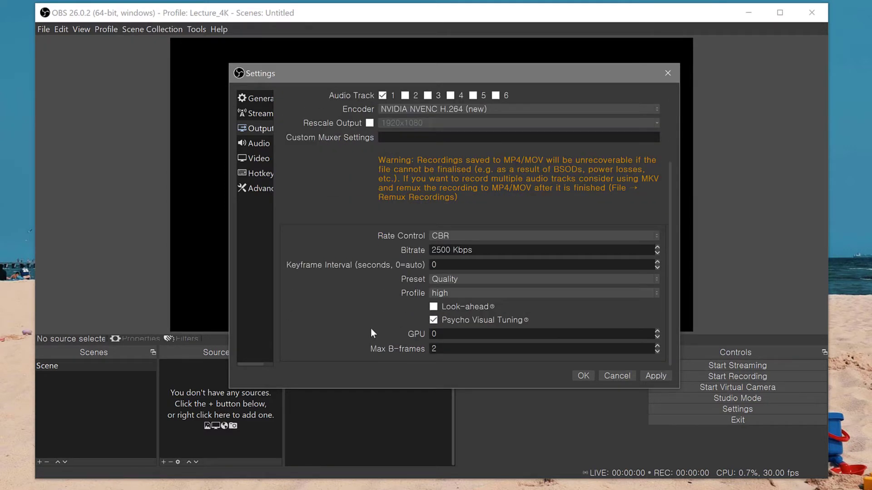
double_click(446, 250)
type("15000")
Set the global Desktop Audio device to Default in the audio settings.
left_click(250, 145)
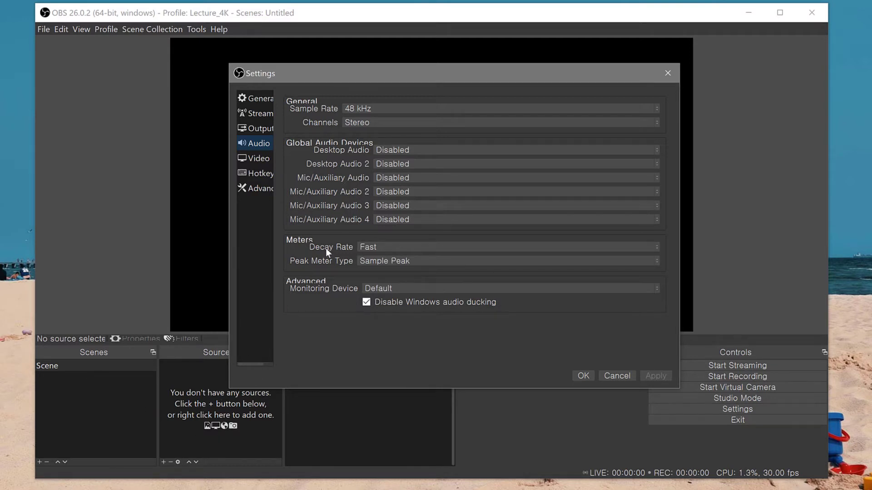
left_click(393, 147)
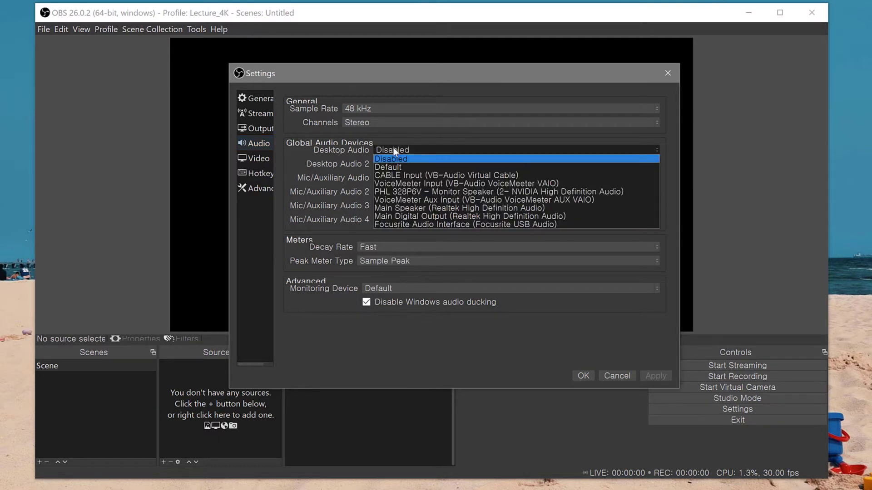
left_click(397, 167)
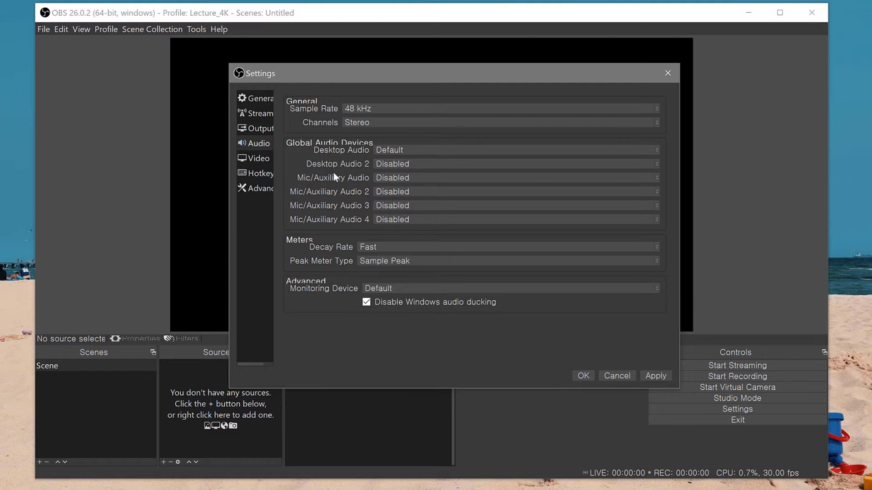
left_click(418, 153)
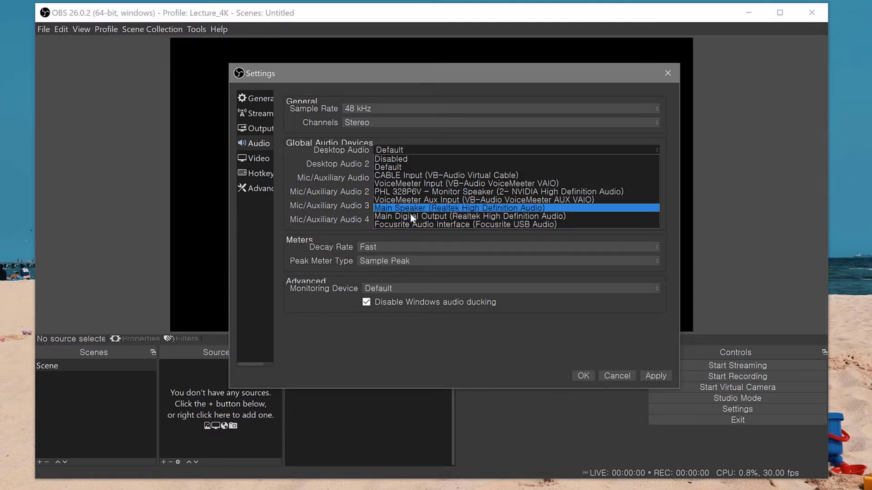
left_click(399, 157)
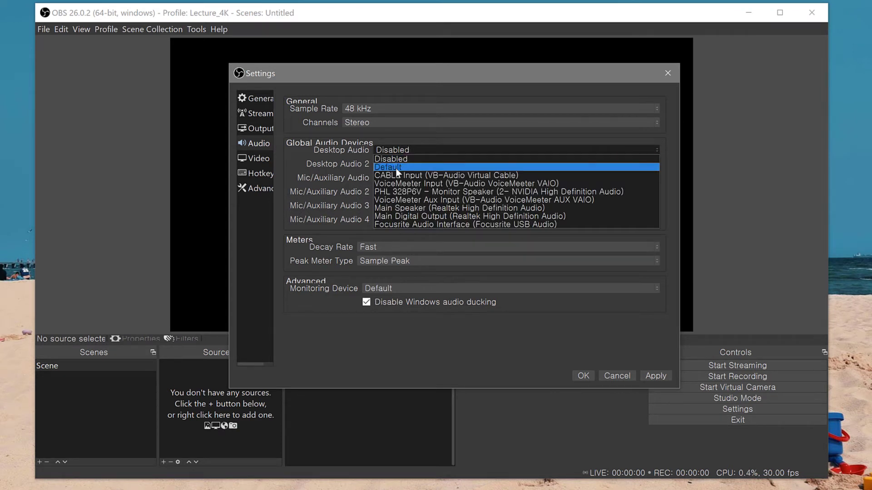
left_click(396, 168)
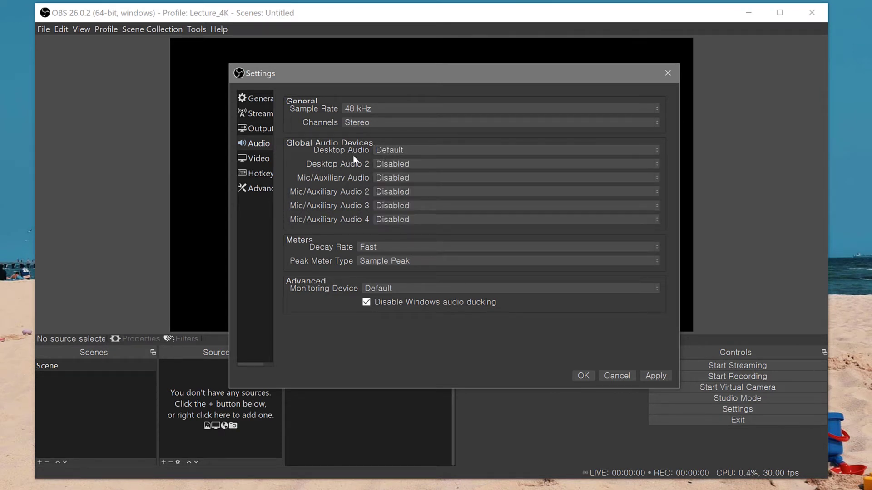
Set the global Mic/Auxiliary Audio device to Focusrite USB (Focusrite USB Audio), apply it, and look through the remaining audio settings.
left_click(398, 180)
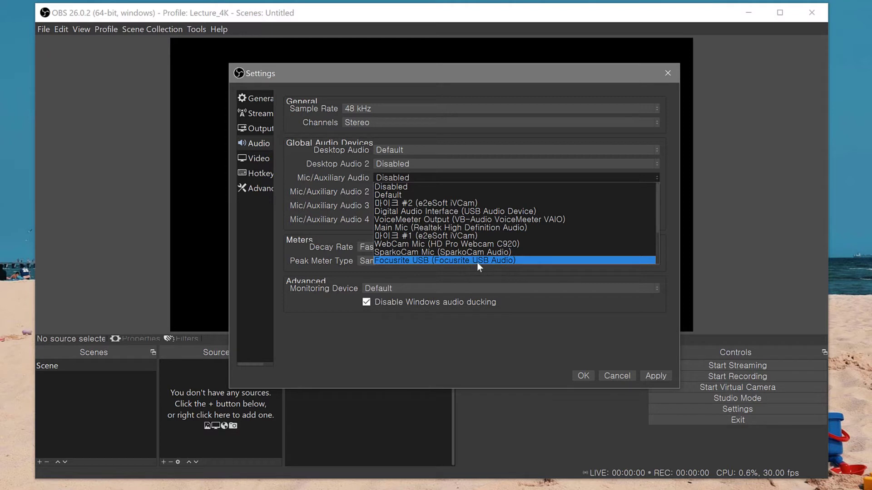
scroll(476, 263, "down", 2)
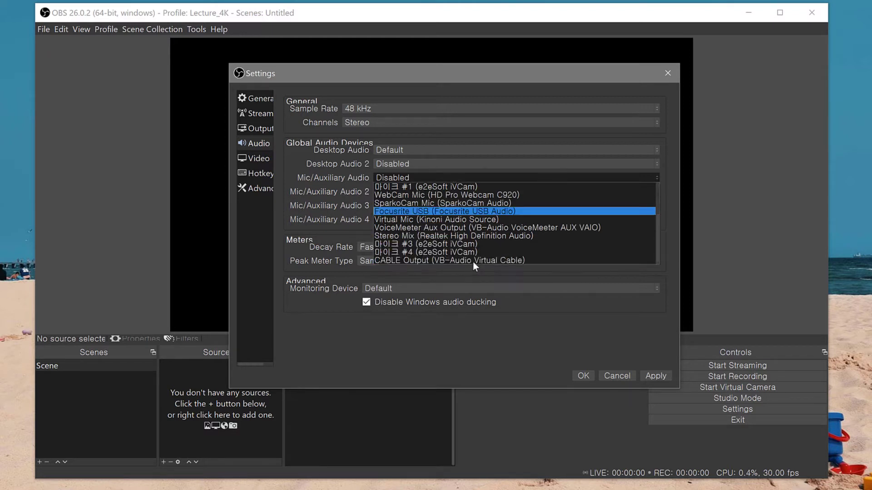
left_click(405, 212)
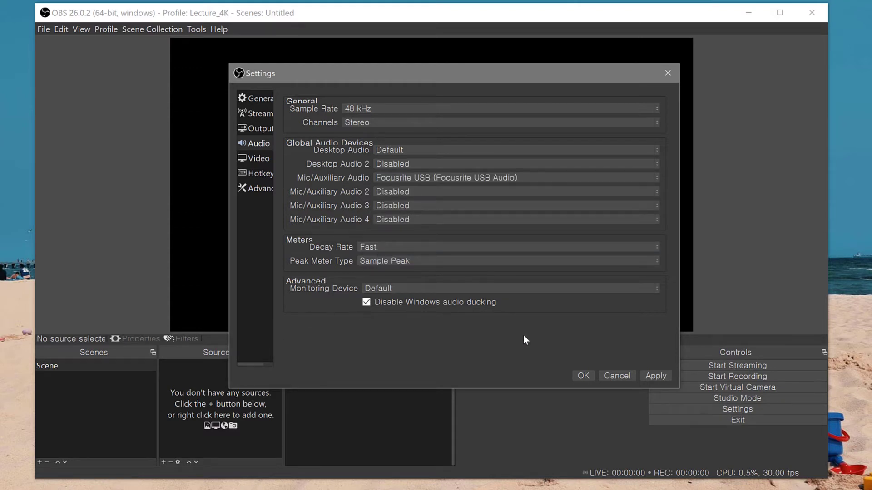
left_click(649, 375)
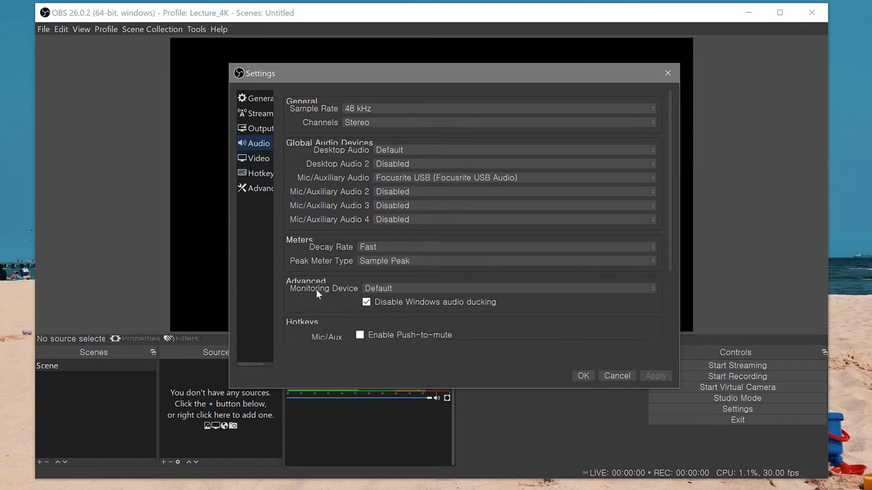
scroll(316, 291, "down", 3)
scroll(315, 292, "down", 1)
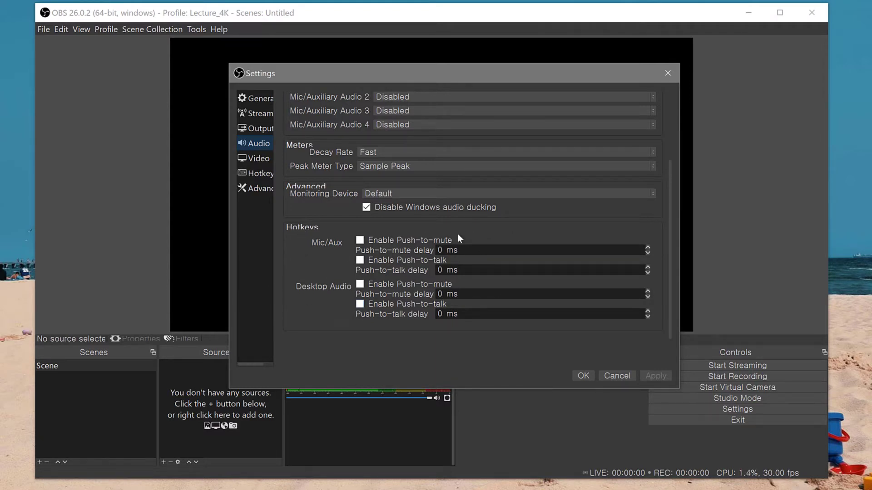
scroll(407, 309, "up", 3)
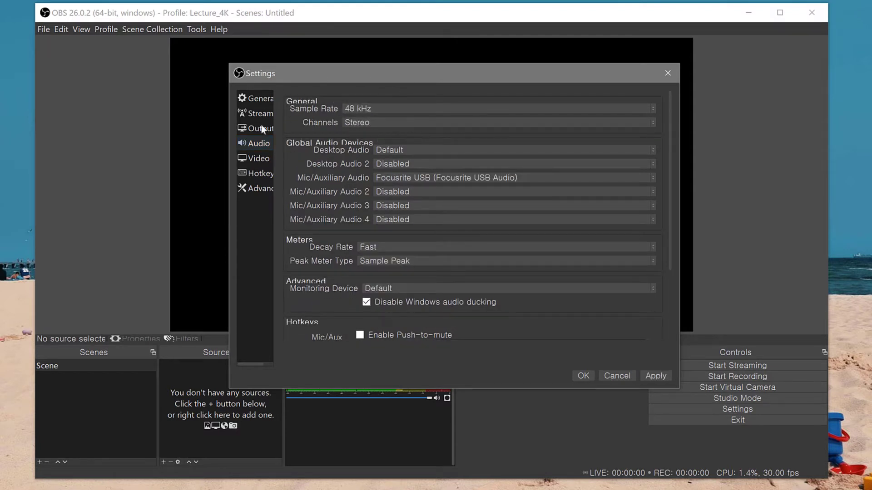
Set the Output (Scaled) Resolution of the Lecture_4K profile to 3840x2160, apply it and close the settings.
left_click(257, 159)
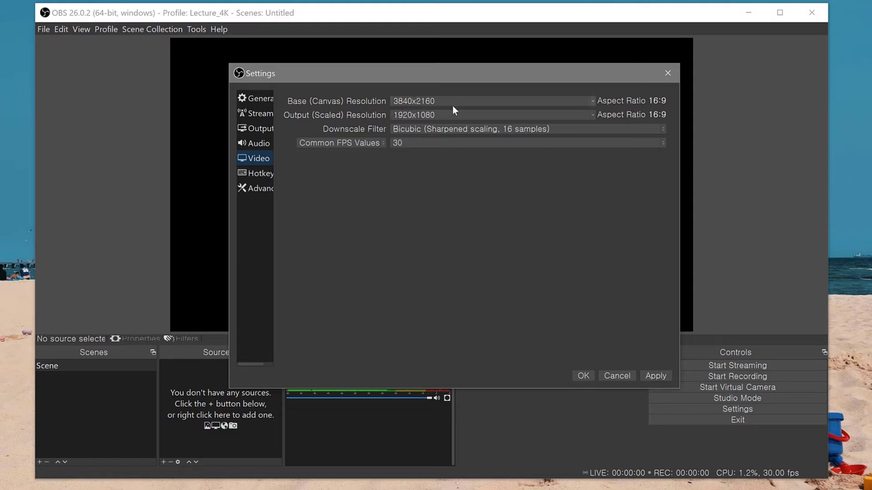
left_click(593, 114)
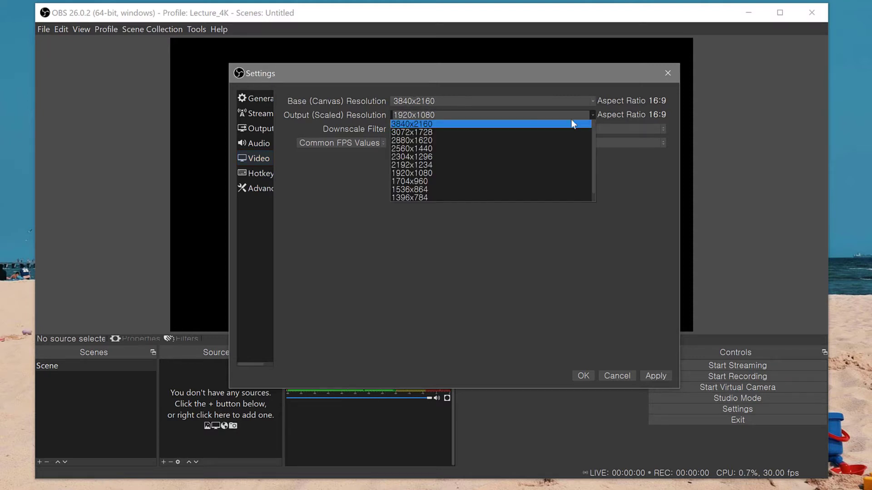
left_click(418, 124)
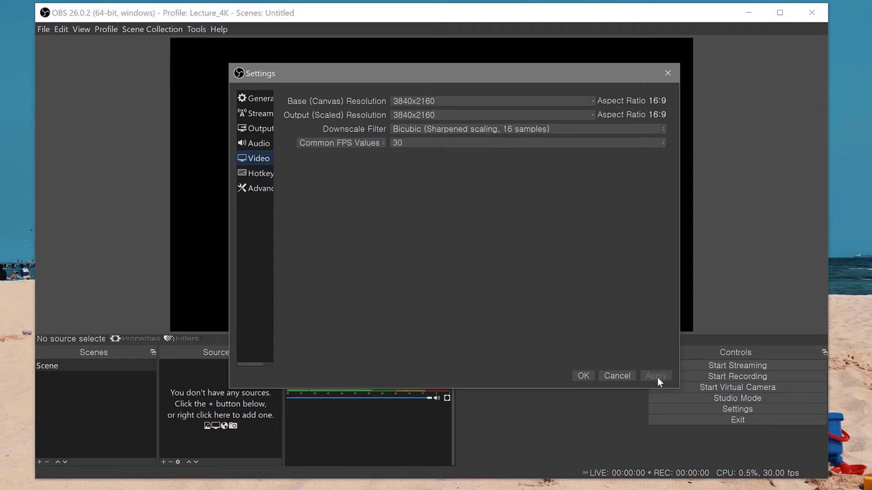
left_click(266, 171)
left_click(251, 190)
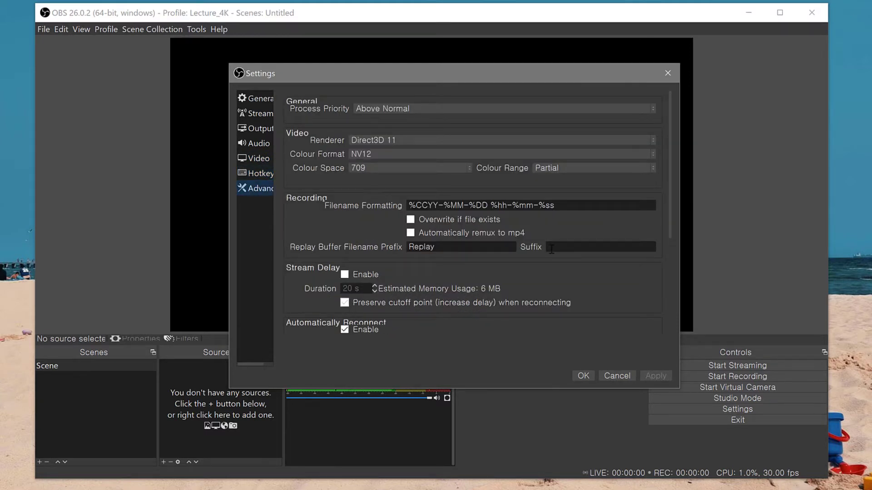
left_click(583, 375)
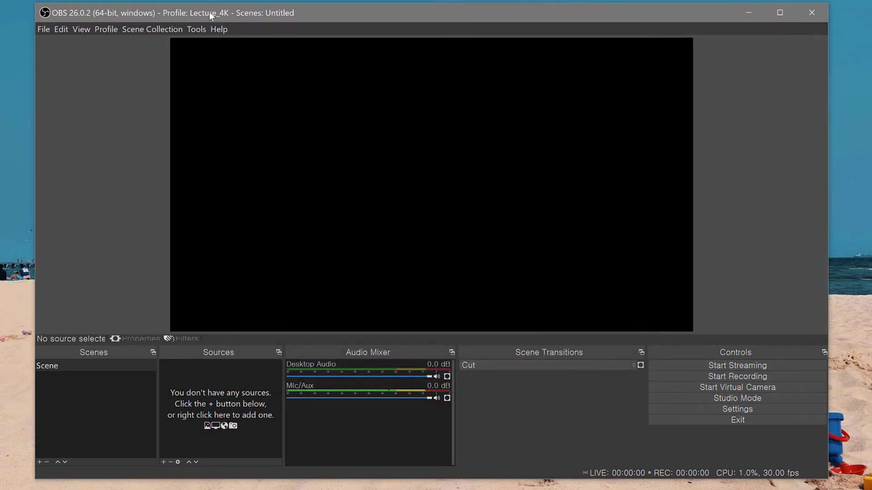
Duplicate the Lecture_4K profile under the name Lecture_FHD.
left_click(112, 29)
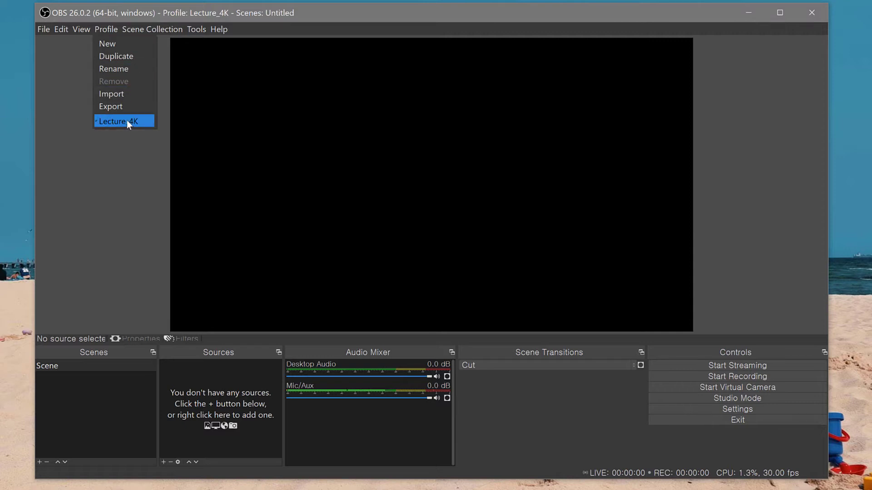
left_click(125, 56)
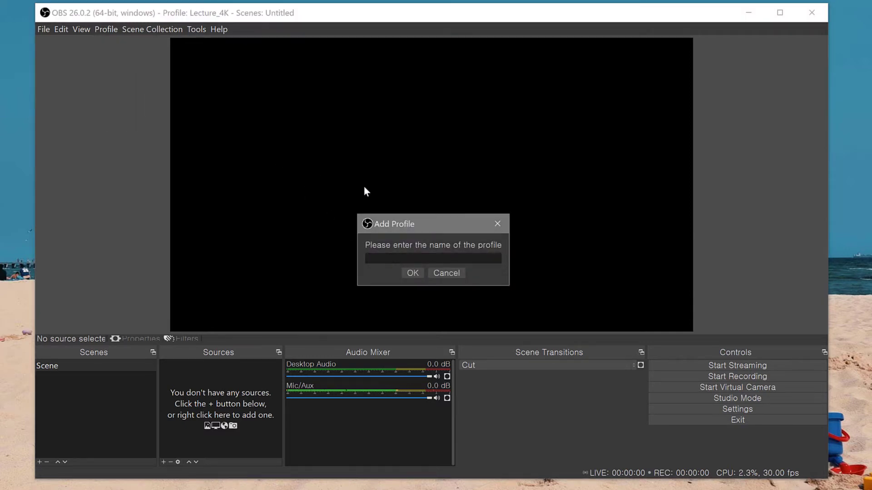
type("Lecture_FHD")
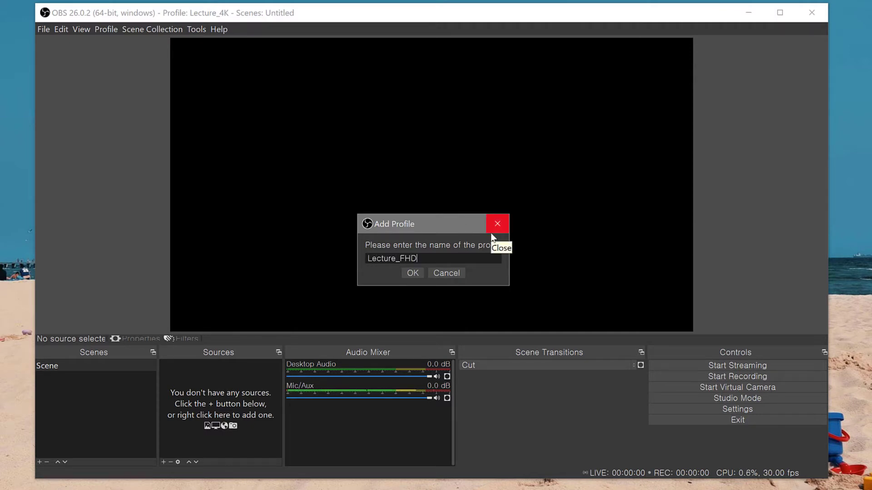
key("Return")
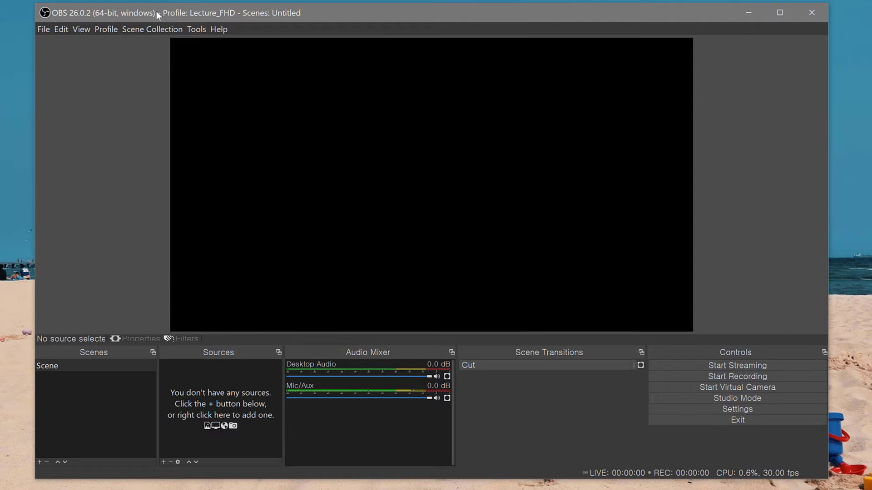
Set the Output (Scaled) Resolution of the Lecture_FHD profile to 1920x1080 and apply the video settings.
left_click(43, 29)
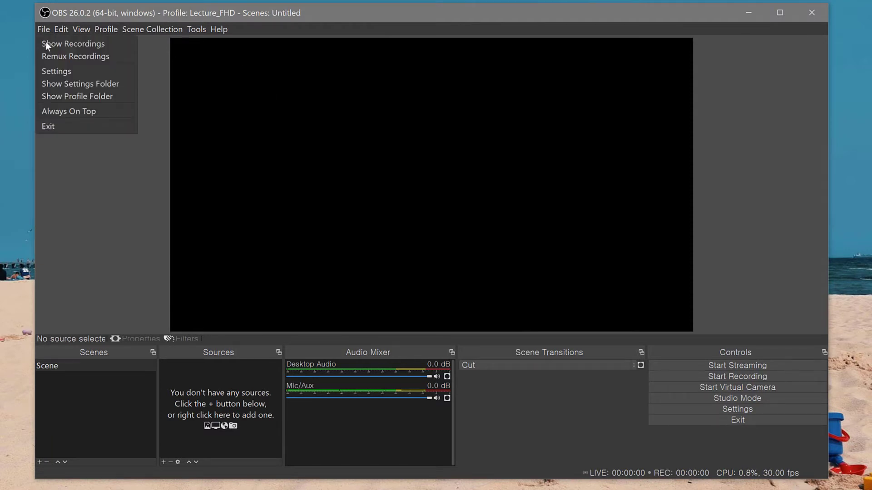
left_click(51, 71)
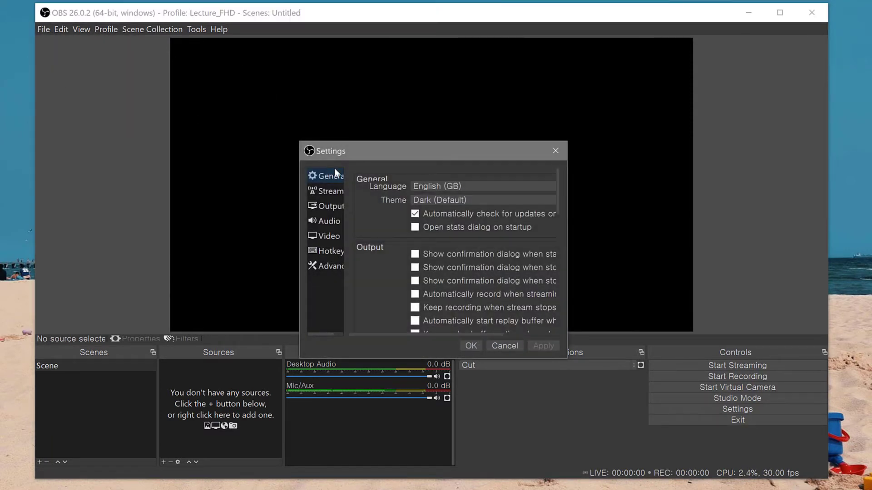
left_click(331, 236)
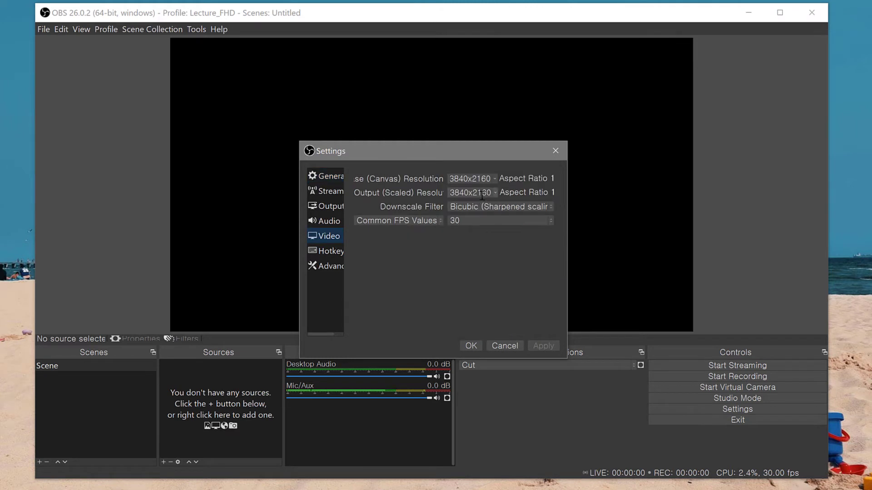
left_click(495, 196)
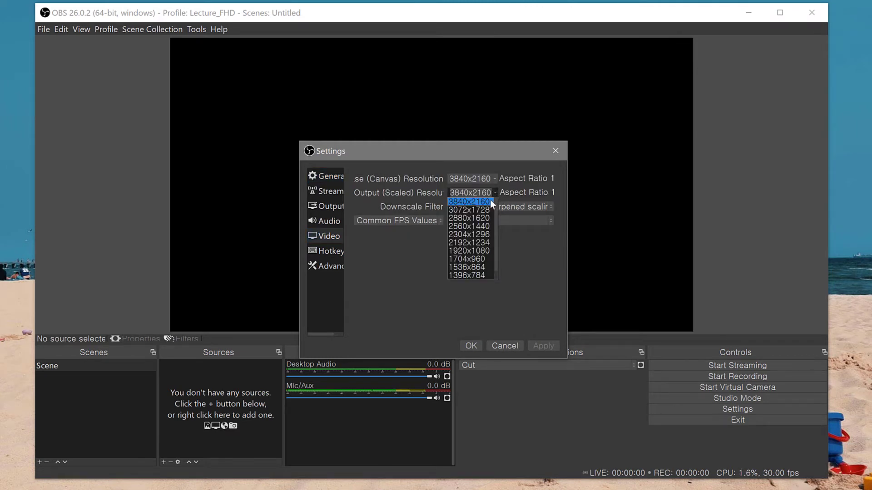
left_click(471, 251)
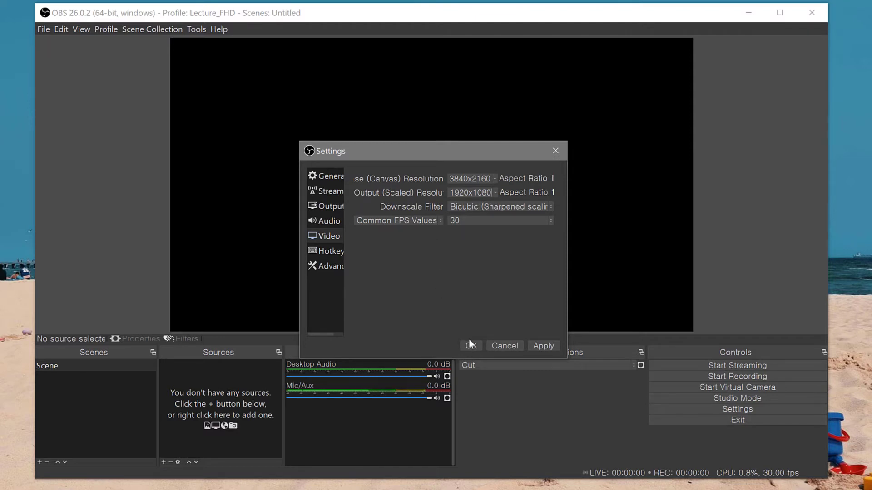
left_click(543, 347)
key("Escape")
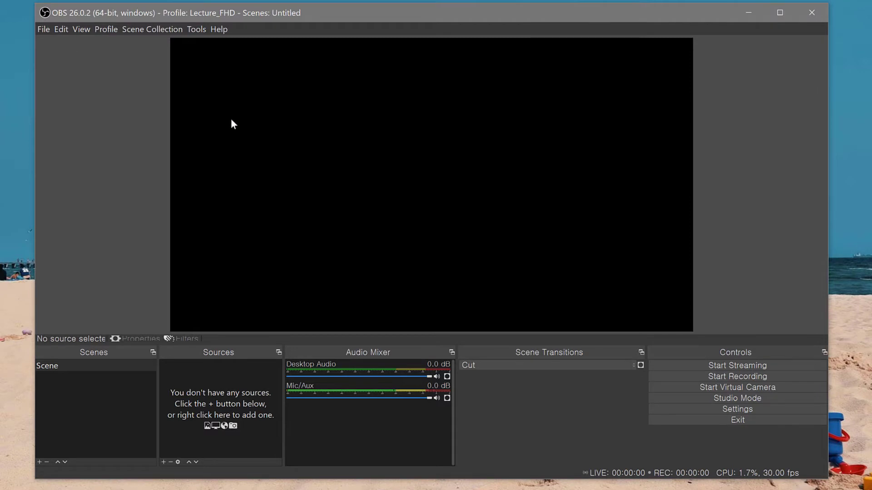
Switch to the Lecture_4K profile and check the canvas and output resolutions in its video settings.
left_click(103, 32)
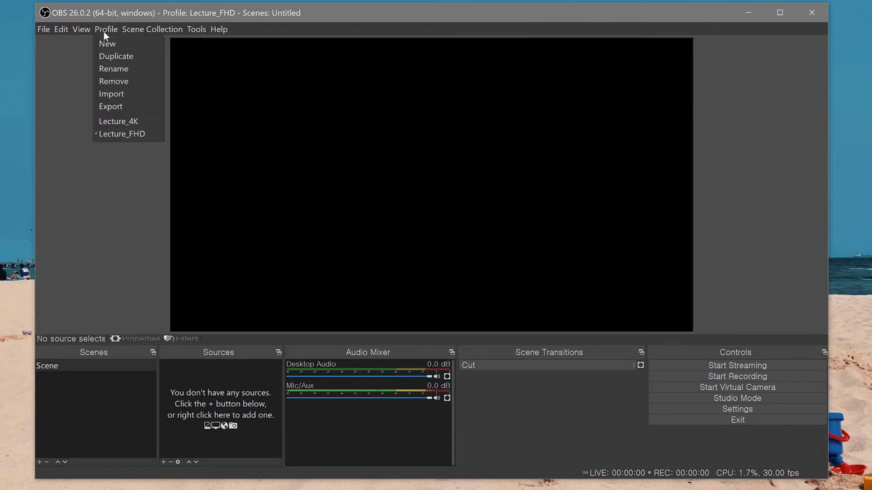
left_click(104, 123)
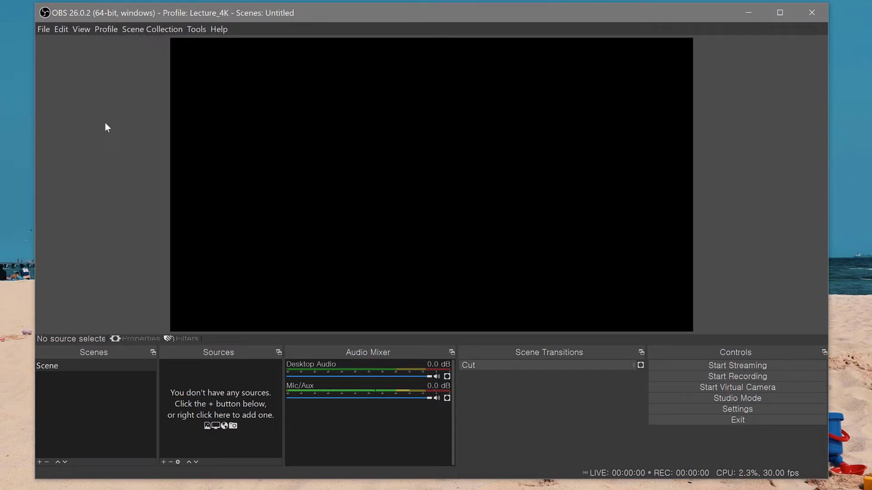
left_click(39, 29)
left_click(53, 73)
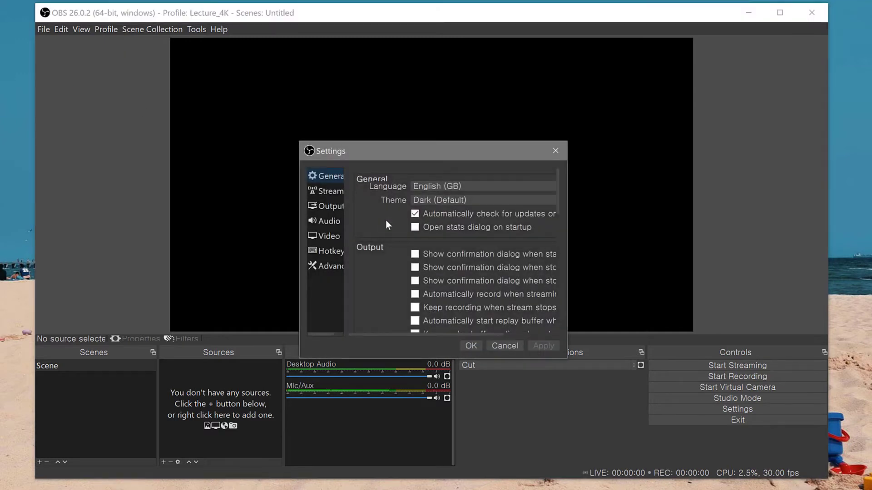
left_click(323, 236)
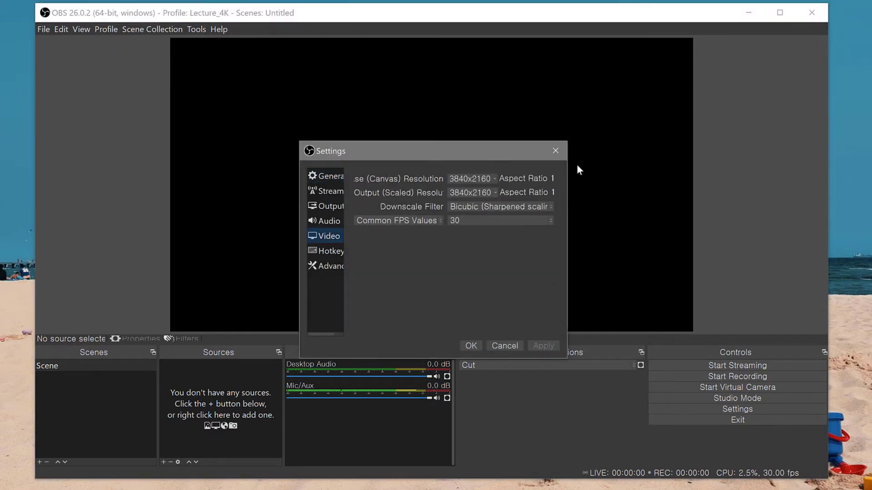
left_click(556, 152)
Check the video resolutions stored in the Lecture_FHD profile, and return to the Lecture_4K profile.
left_click(101, 29)
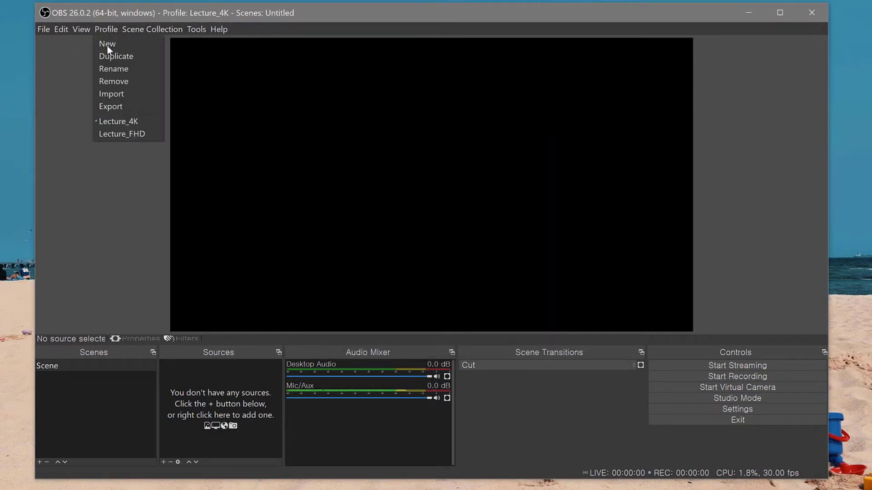
left_click(121, 134)
left_click(42, 30)
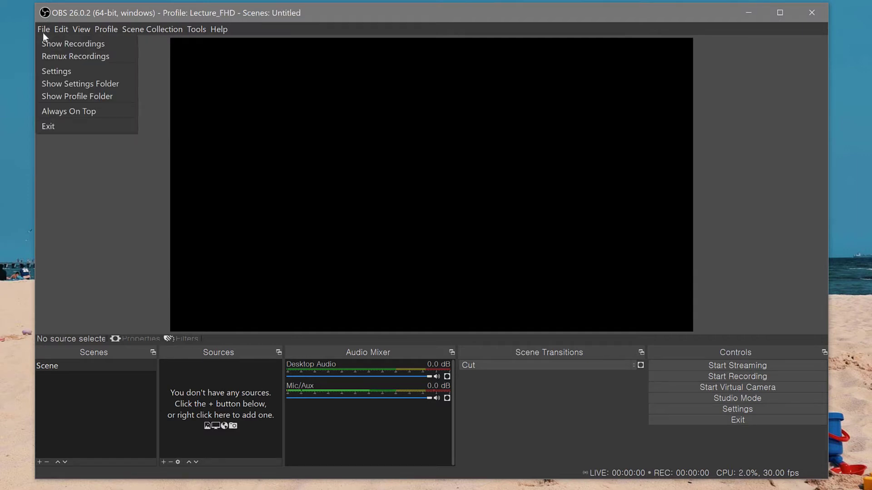
left_click(72, 72)
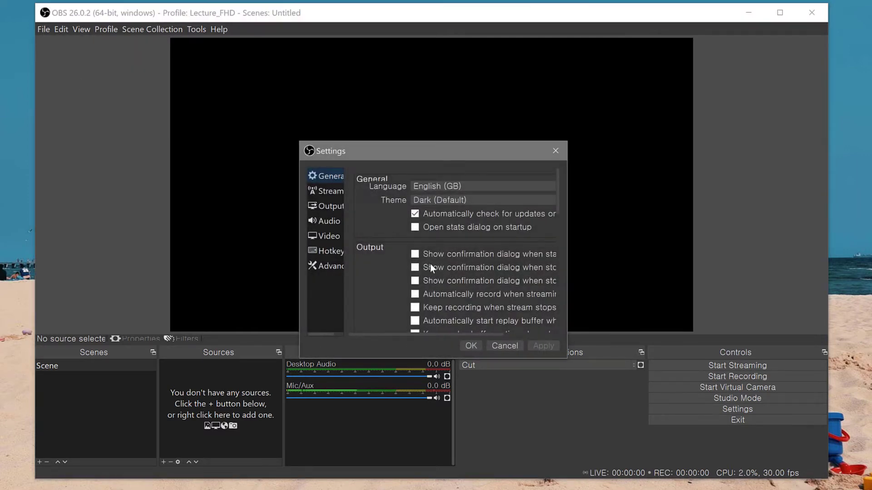
left_click(328, 236)
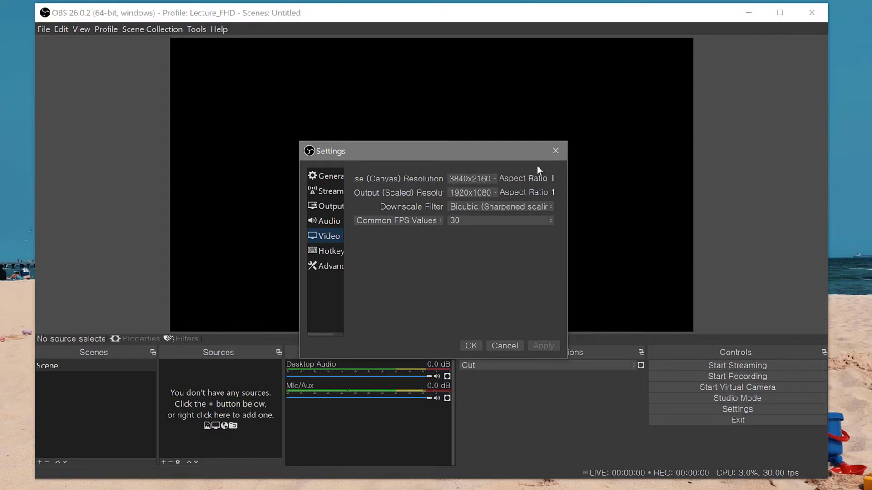
left_click(547, 154)
left_click(106, 29)
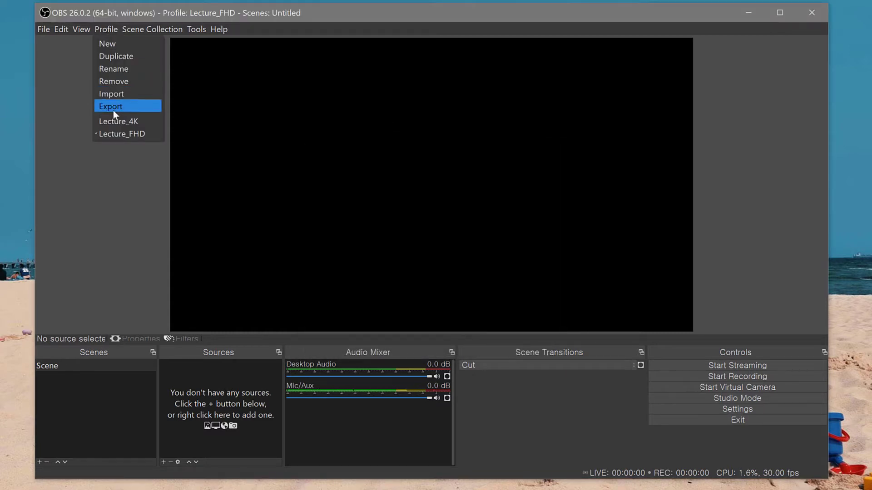
left_click(115, 125)
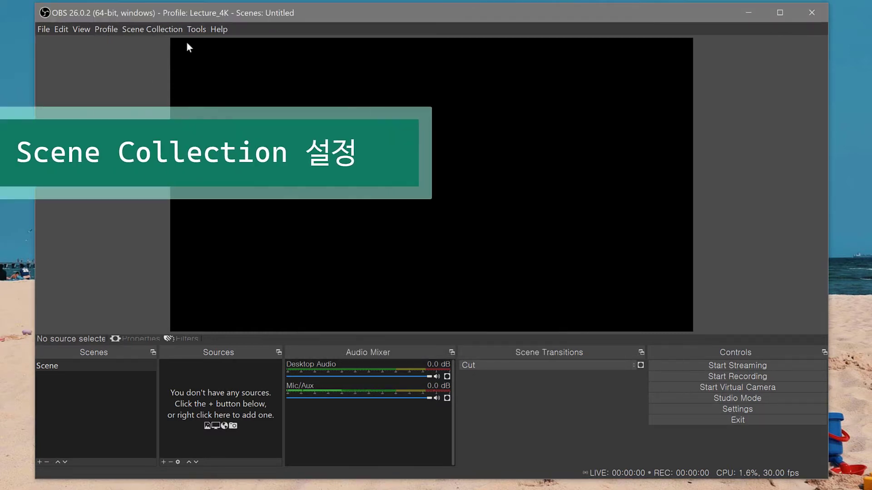
Rename the Untitled scene collection to LectureType1.
left_click(159, 30)
left_click(159, 30)
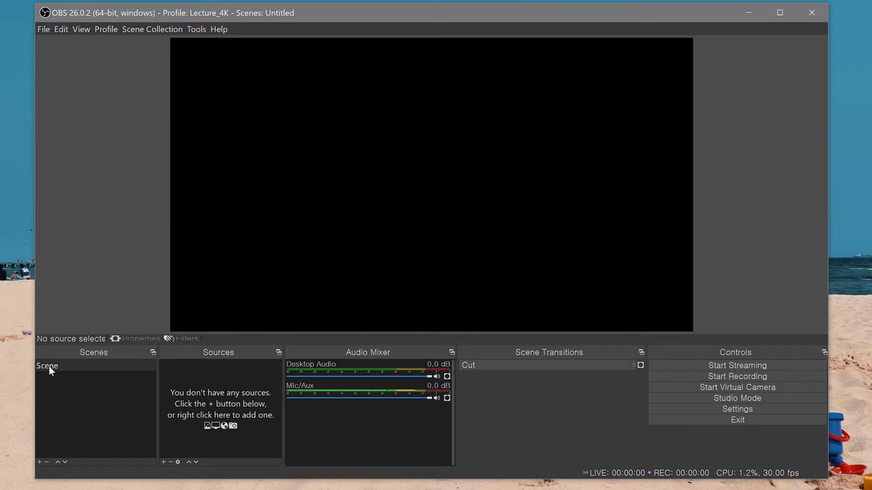
left_click(164, 31)
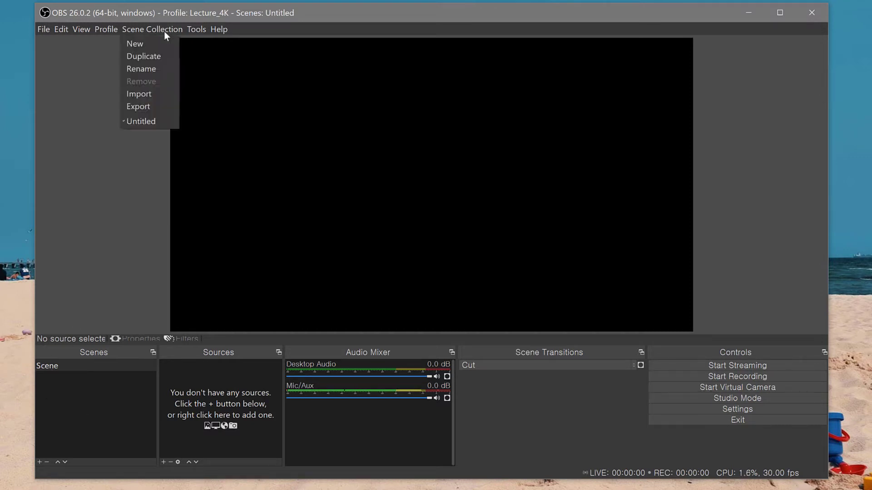
left_click(144, 69)
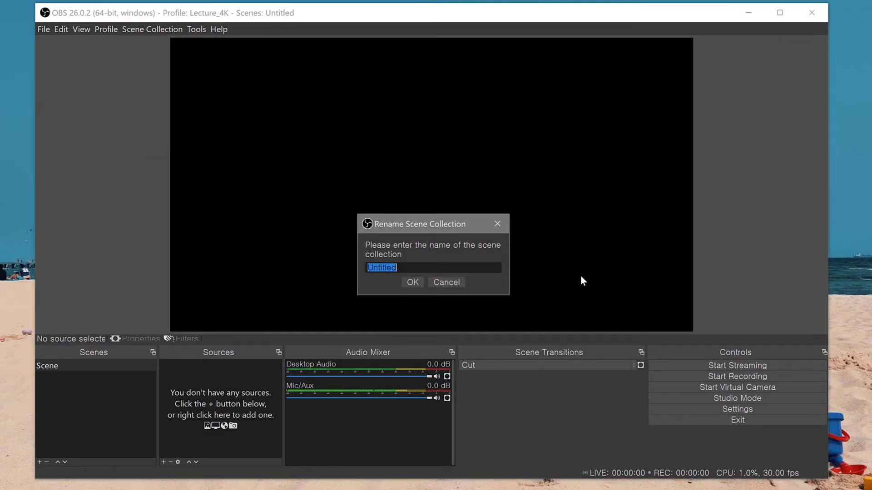
type("Lecture")
type("Type")
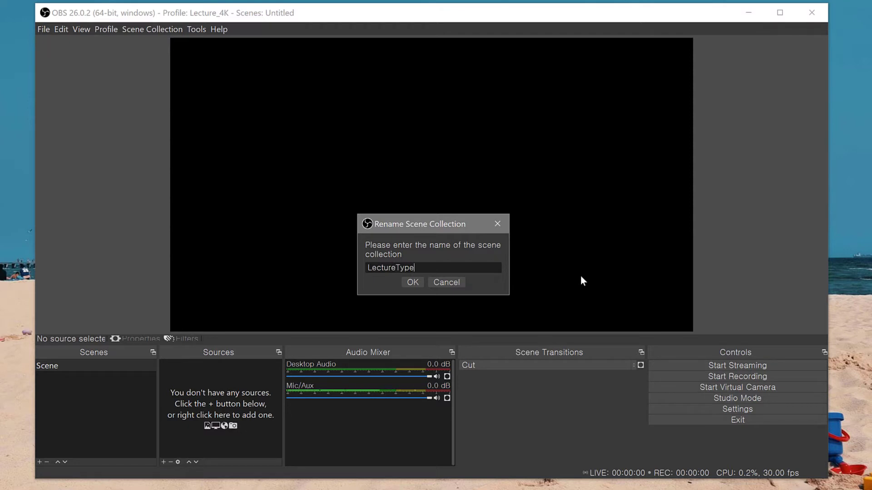
type("1")
key("Return")
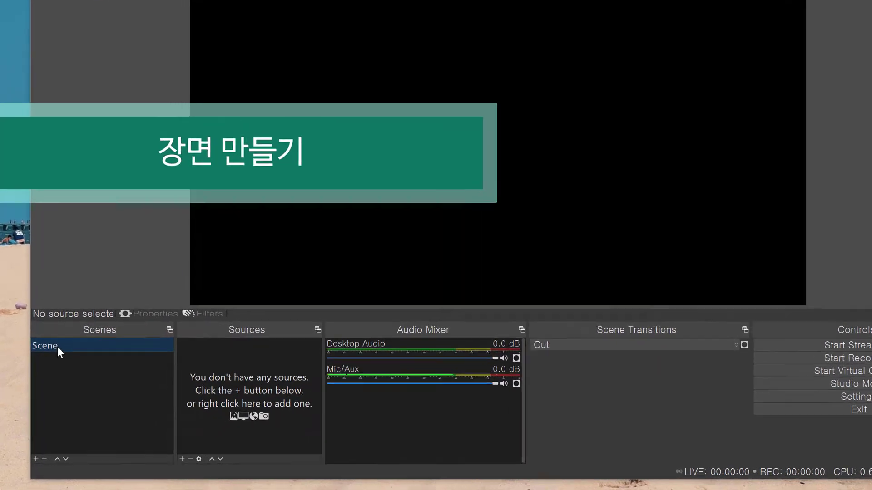
Rename the default scene to Intro.
right_click(59, 367)
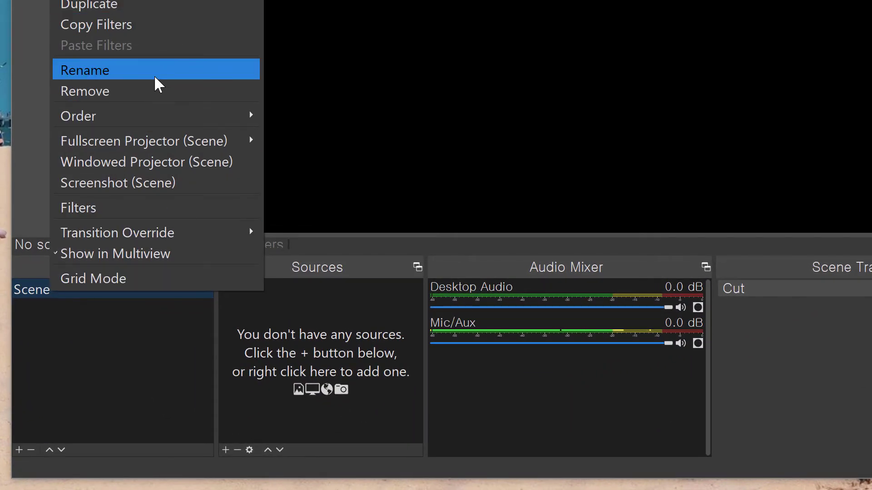
left_click(145, 78)
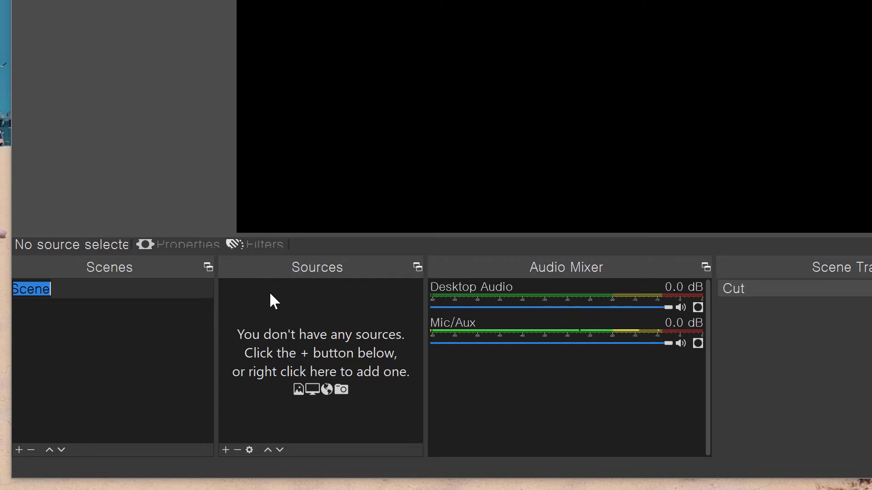
type("Intro")
key("Return")
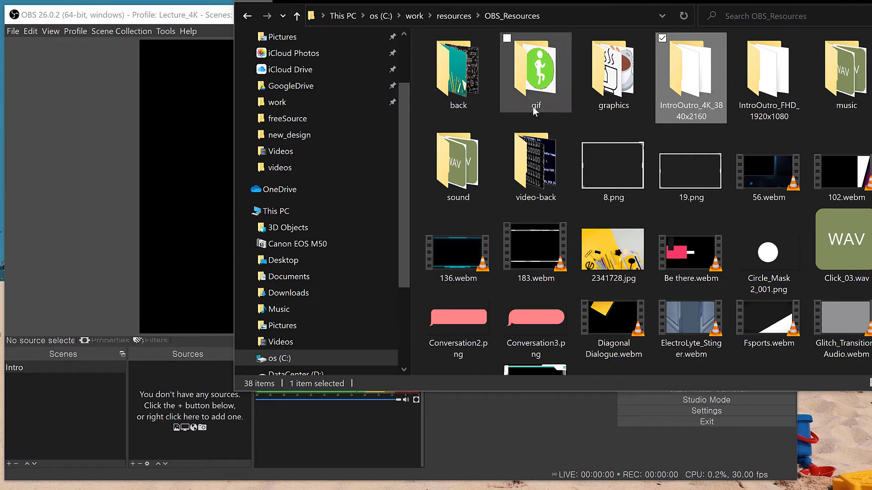
In File Explorer, copy the acaroom-intro_4k.mp4 file from the IntroOutro_4K_3840x2160 folder inside OBS_Resources.
left_click(455, 91)
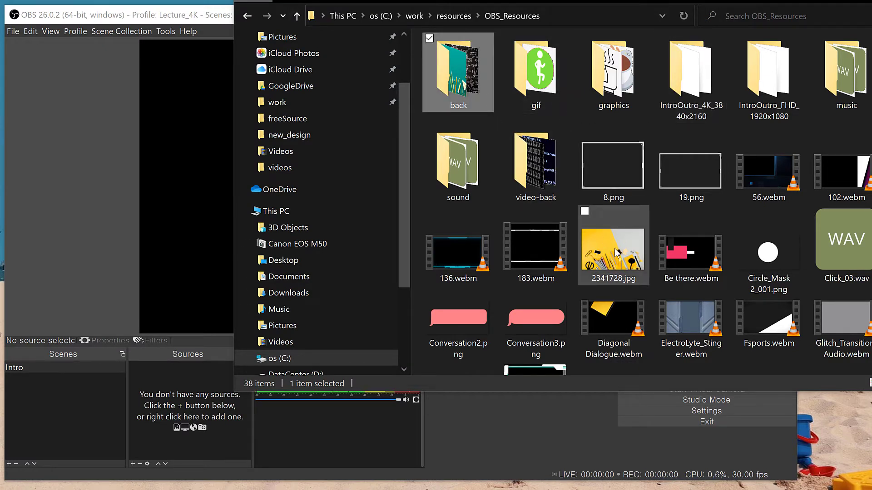
left_click(712, 81)
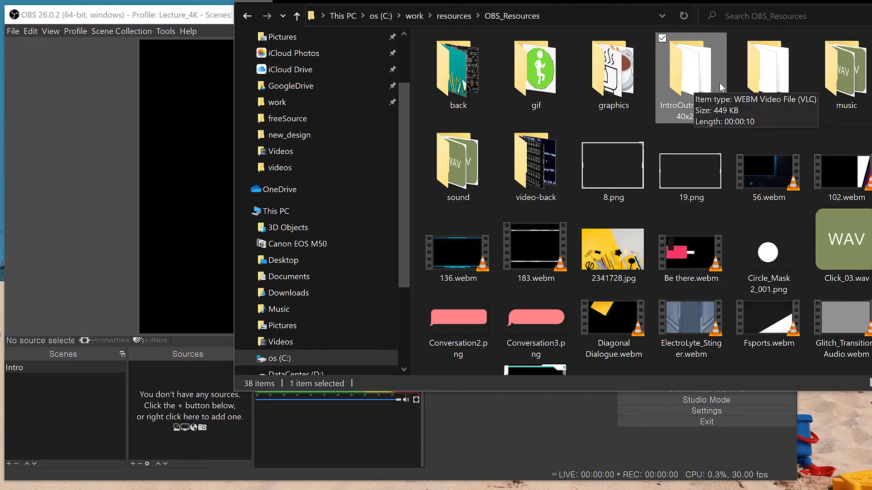
double_click(685, 78)
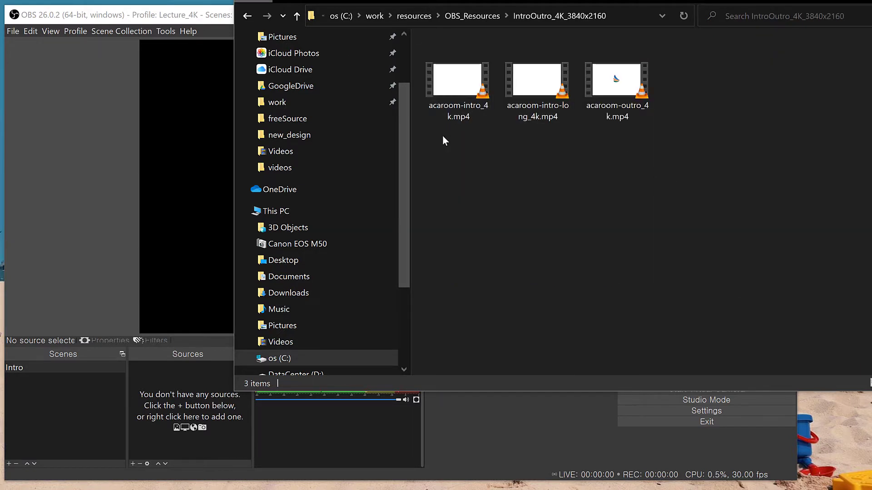
left_click(463, 85)
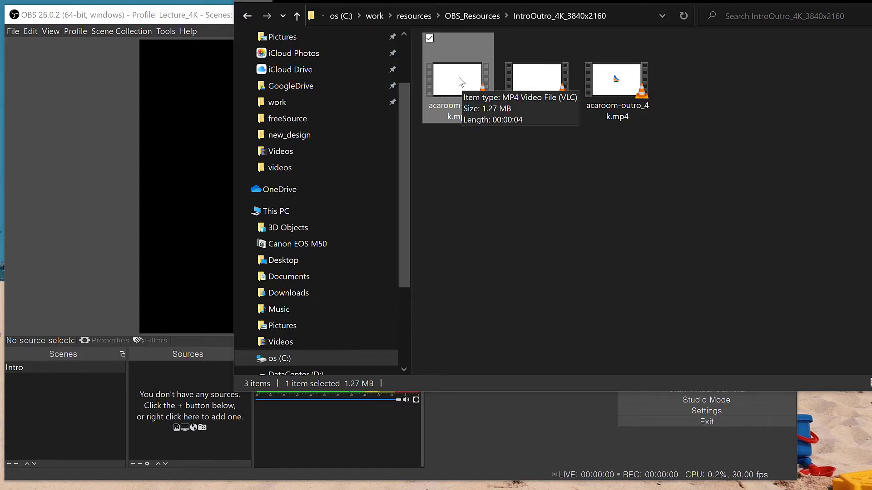
key("ctrl+c")
Switch back to OBS and add a new Media Source named Intro_Video to the Intro scene.
left_click(161, 381)
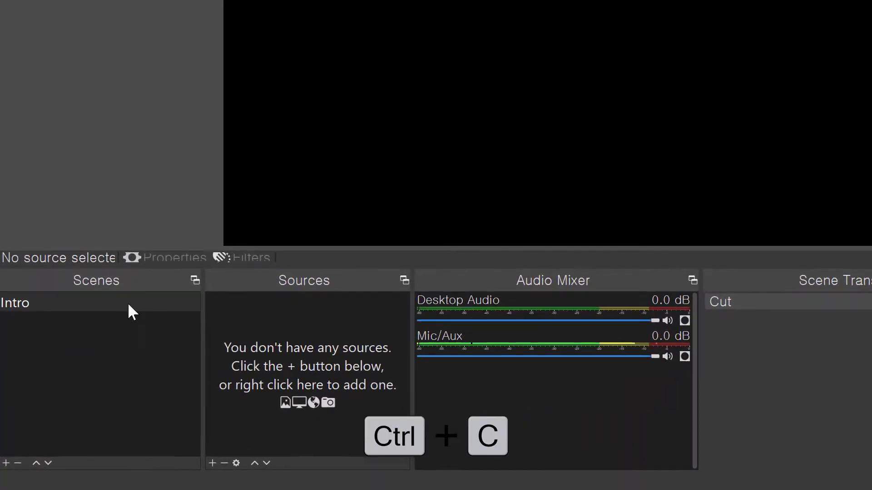
left_click(260, 317)
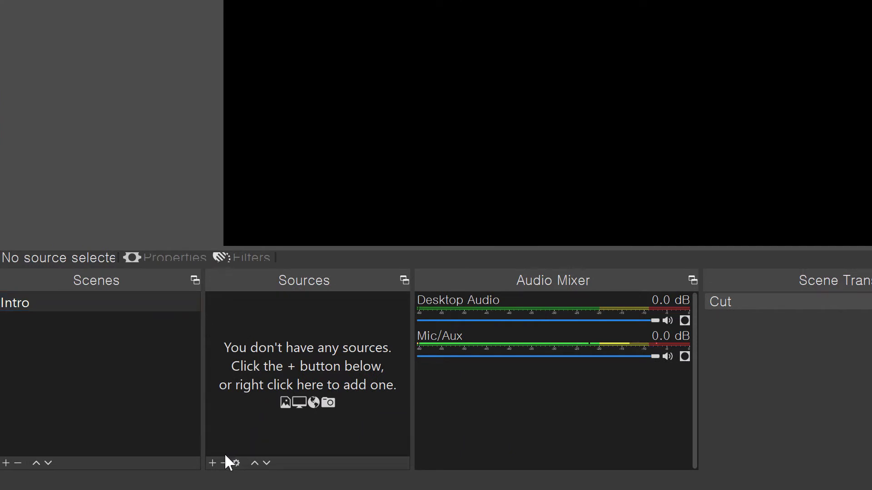
left_click(212, 463)
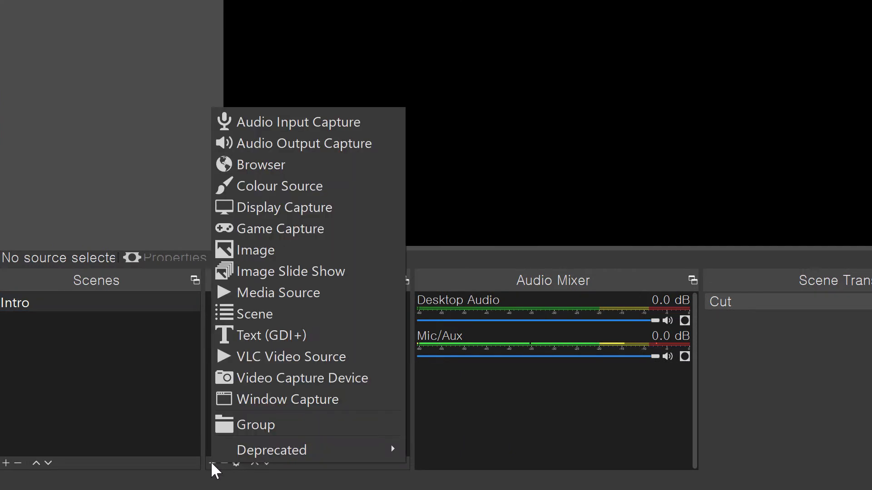
left_click(325, 294)
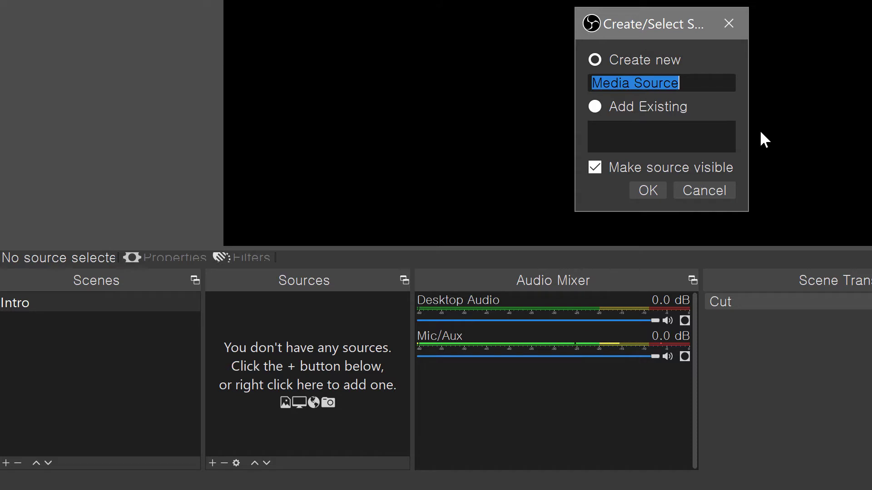
type("Int")
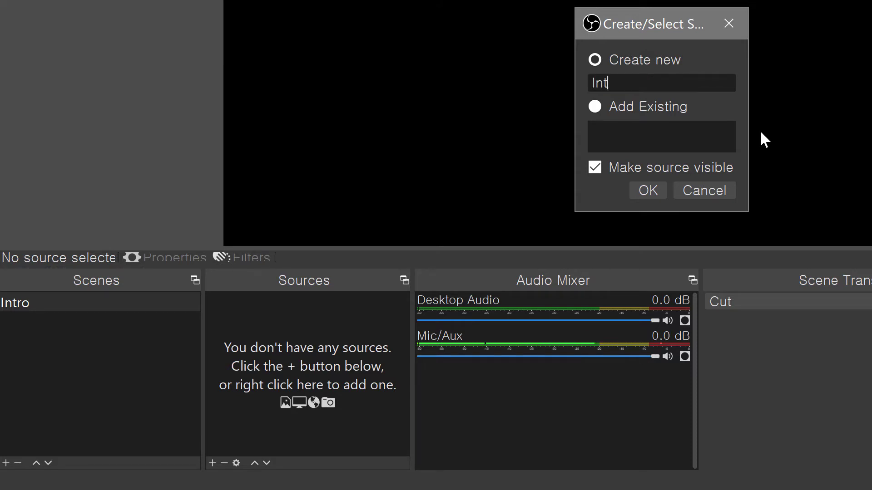
type("ro_Video")
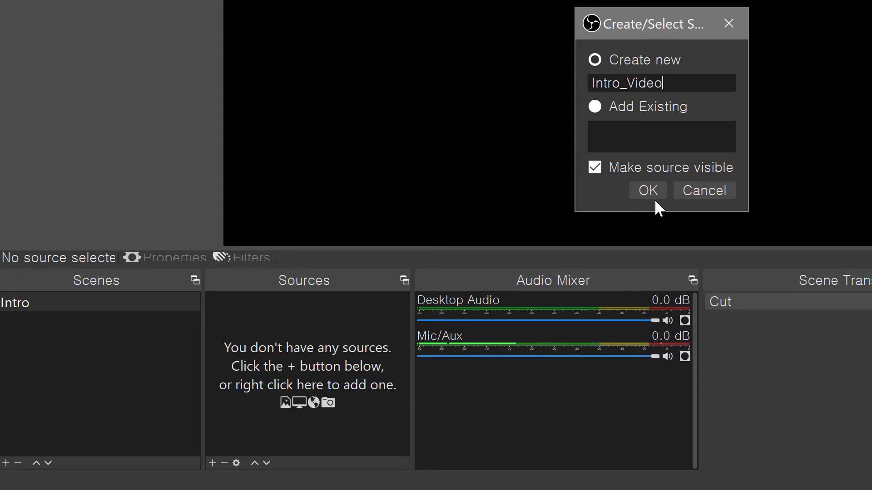
left_click(633, 189)
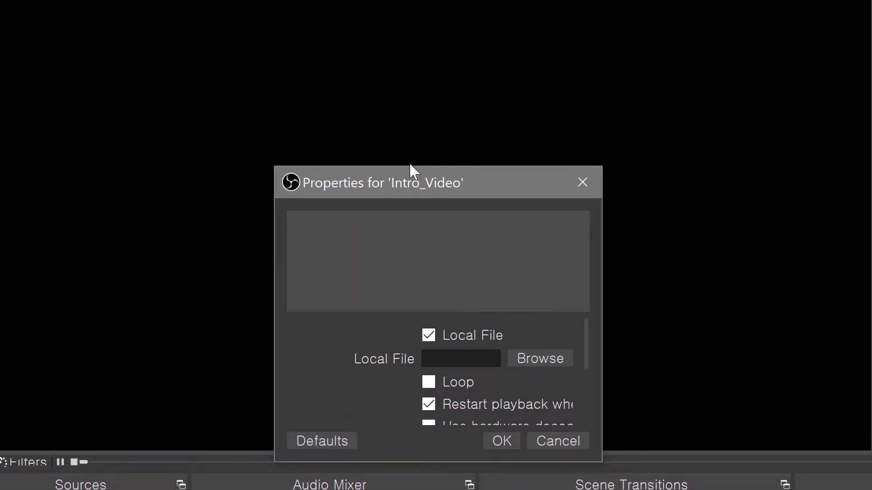
Set the Intro_Video source's local file to the copied acaroom-intro_4k.mp4.
left_click_drag(450, 137, 436, 4)
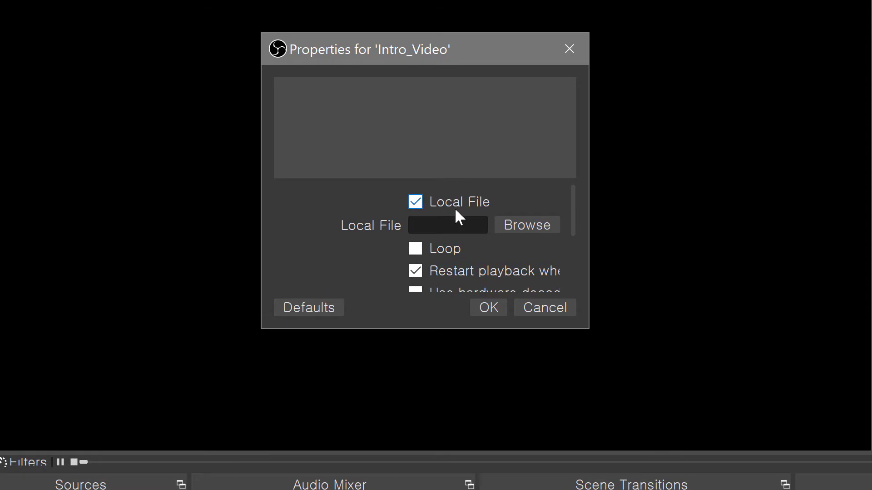
left_click(541, 228)
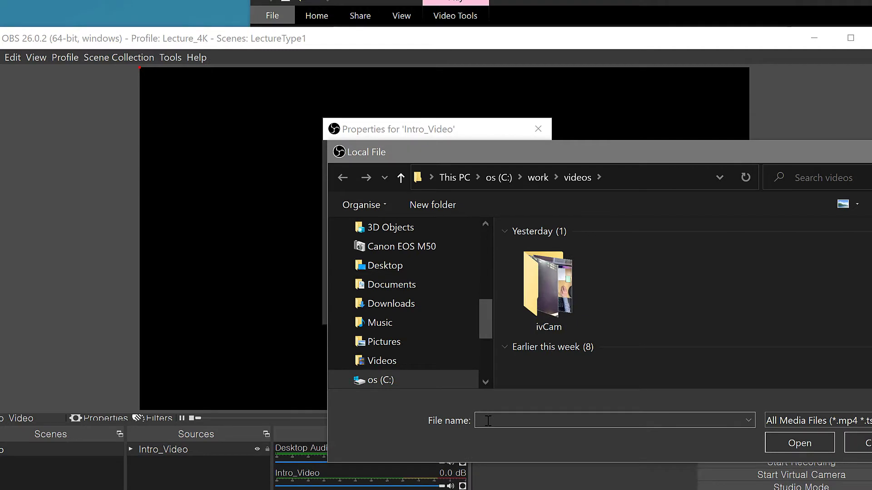
key("ctrl+v")
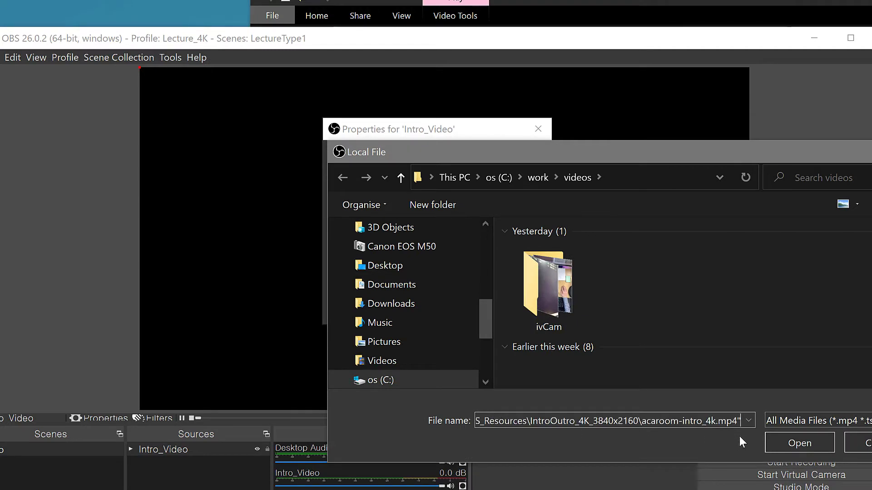
left_click(810, 445)
left_click_drag(440, 236, 463, 219)
left_click(440, 244)
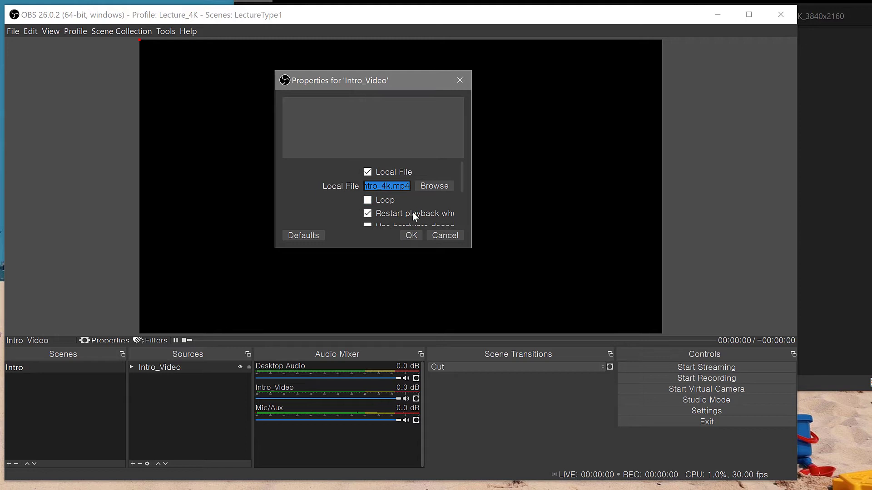
Enlarge the Intro_Video properties dialog to review its playback options, and accept the source settings.
scroll(412, 212, "down", 1)
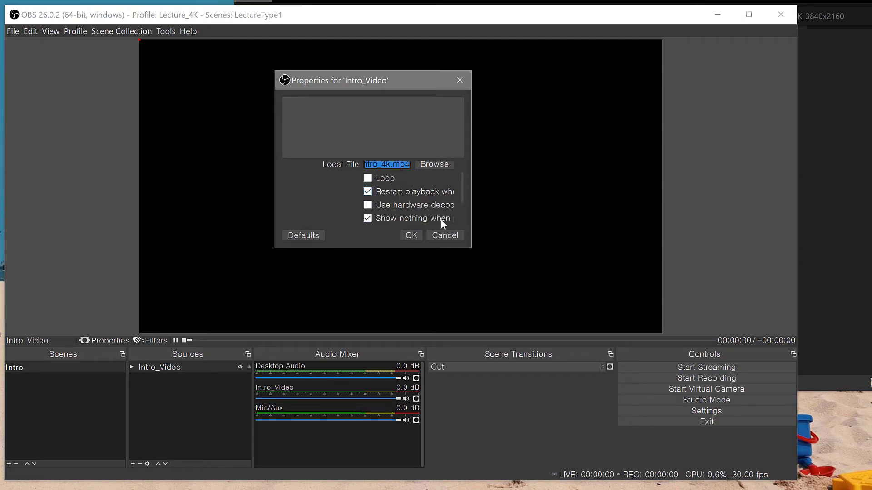
left_click_drag(469, 249, 599, 310)
left_click_drag(466, 86, 402, 53)
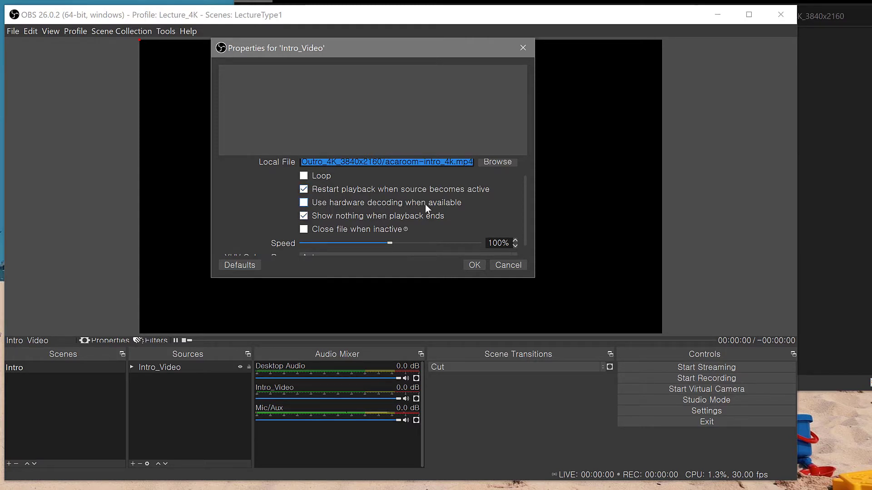
left_click(304, 203)
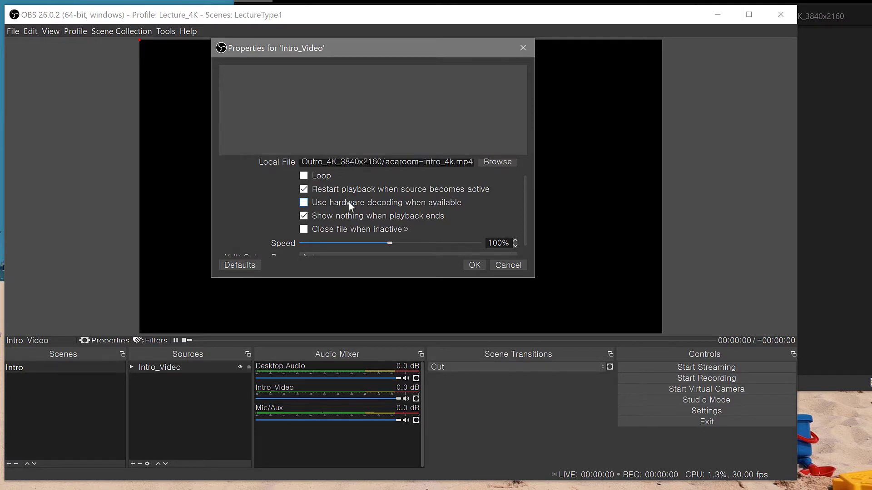
scroll(352, 204, "down", 1)
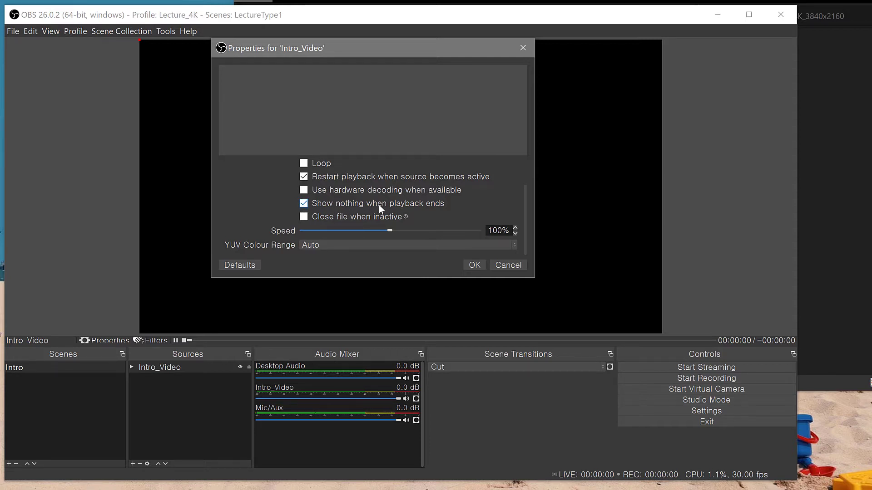
left_click(473, 264)
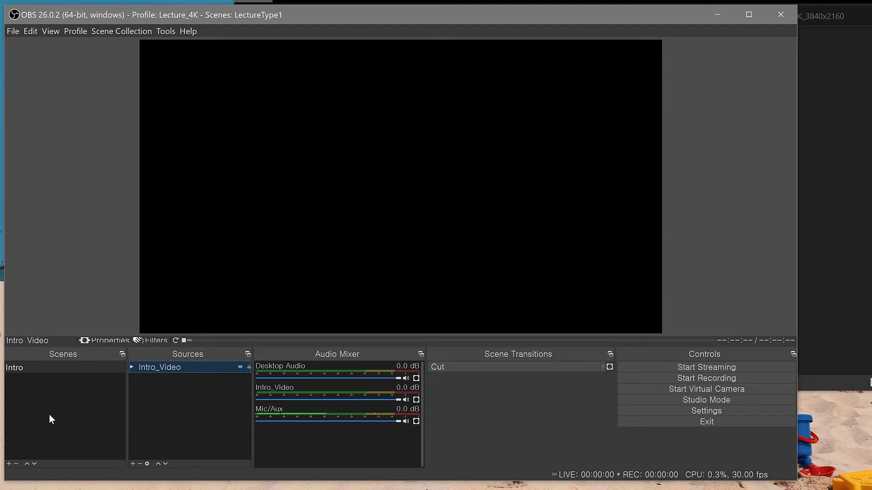
Add a new scene named Lecture_MCU_PR_Desk01.
left_click(9, 464)
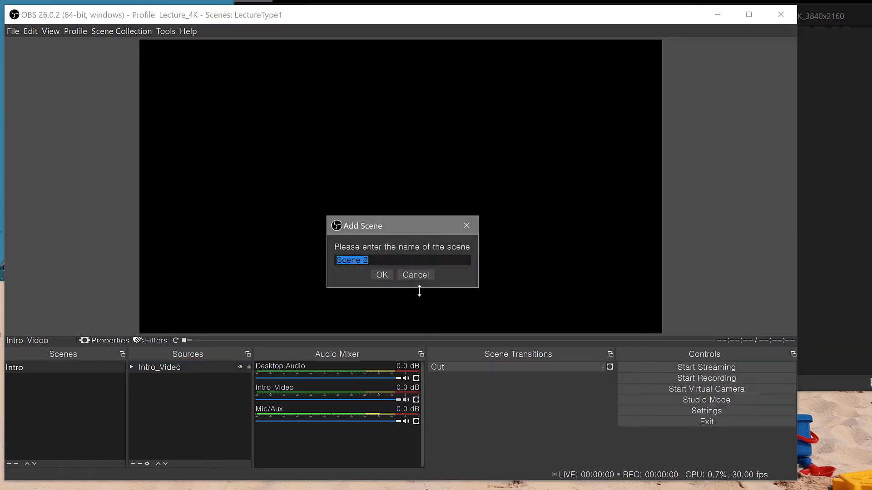
type("Lecture")
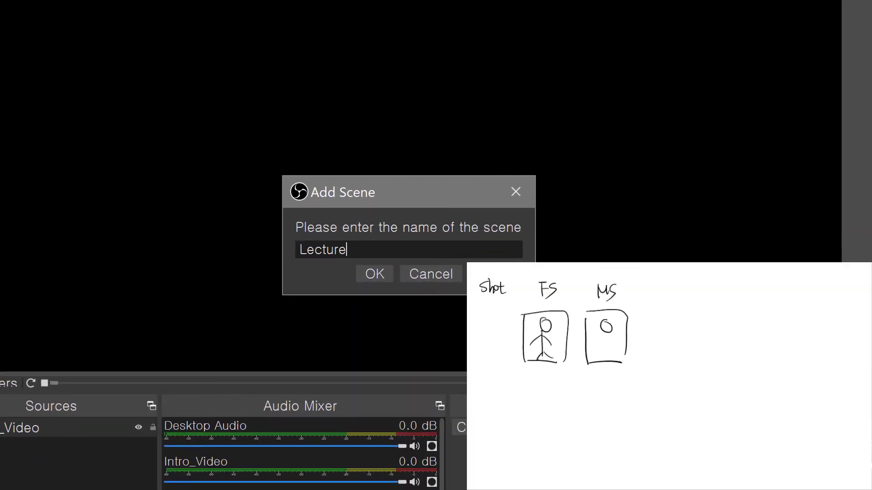
type("_")
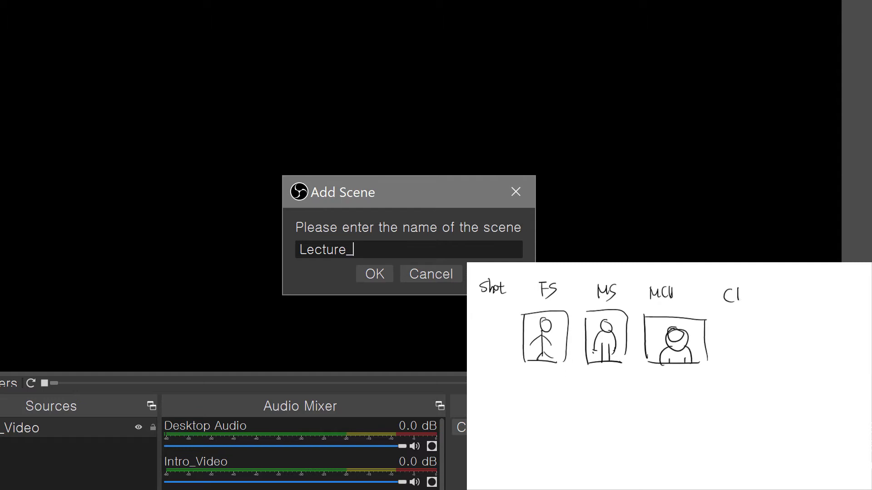
type("MCU_PR")
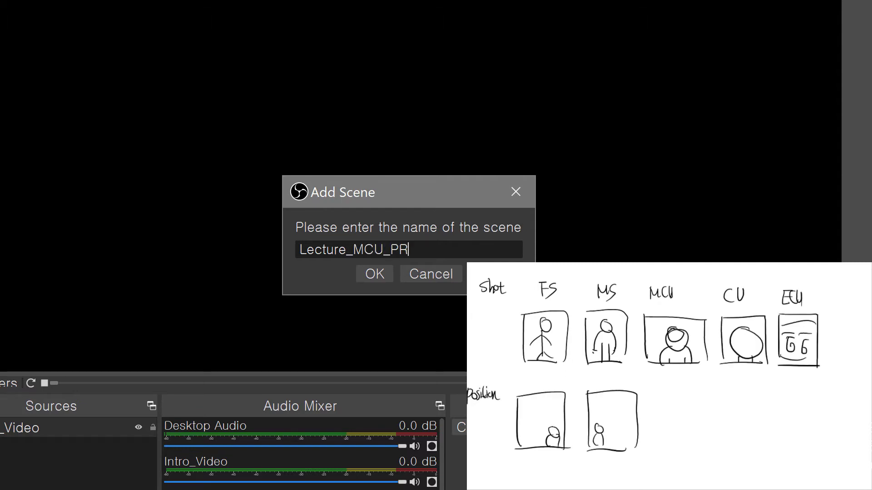
type("_")
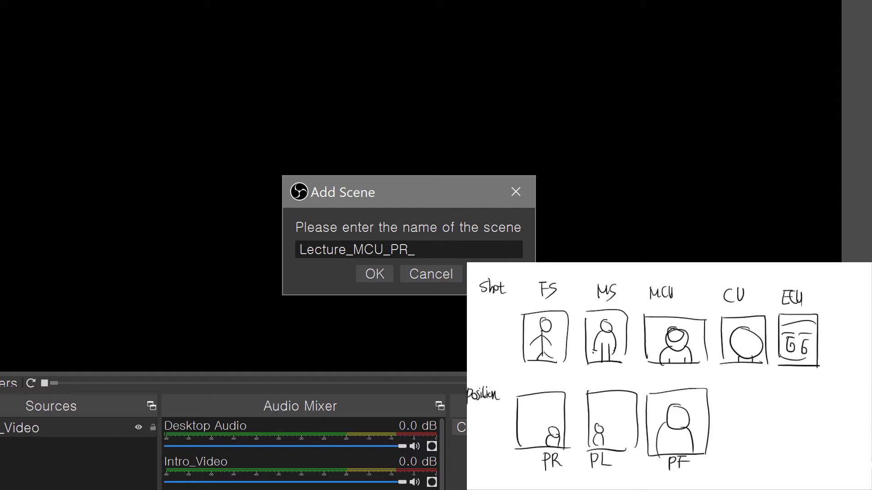
type("Desk01")
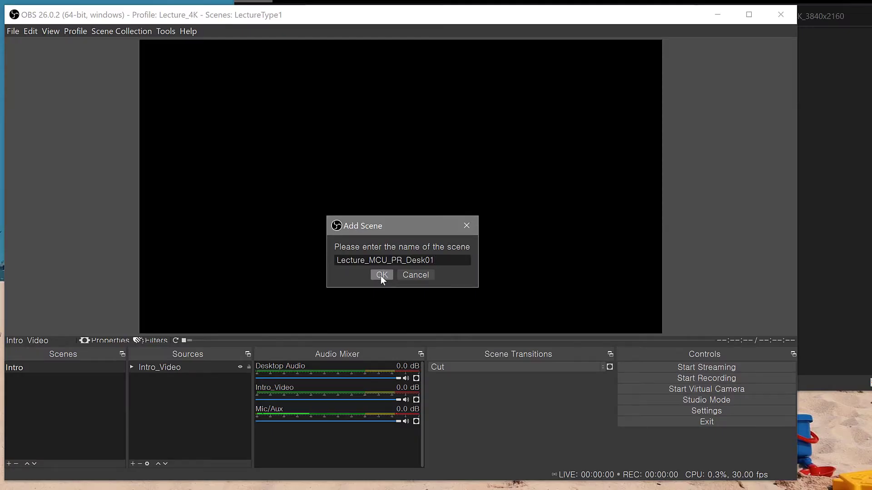
left_click(380, 275)
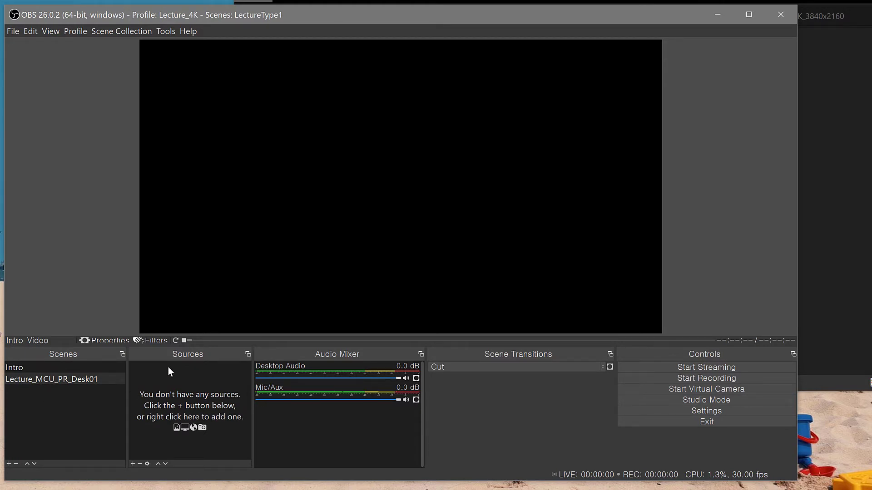
Add a Display Capture source named Desk01 to the lecture scene, capturing Display 1: 3840x2160 @ 0,0.
left_click(134, 464)
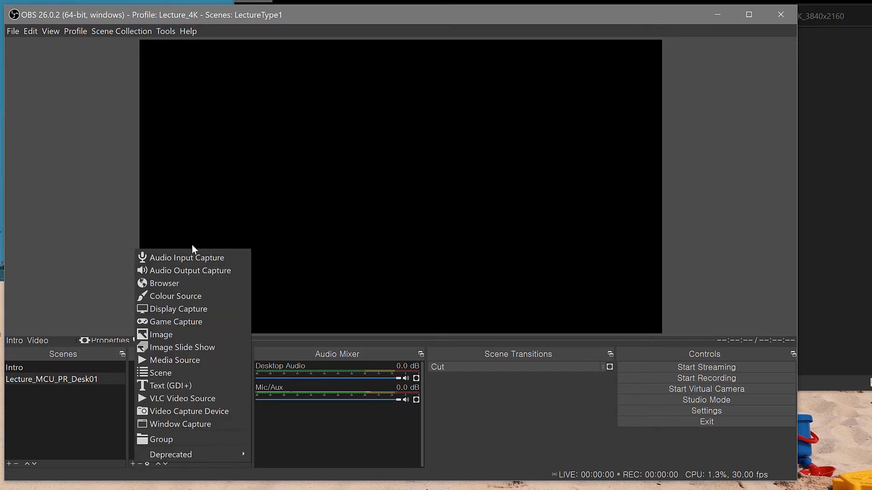
left_click(195, 312)
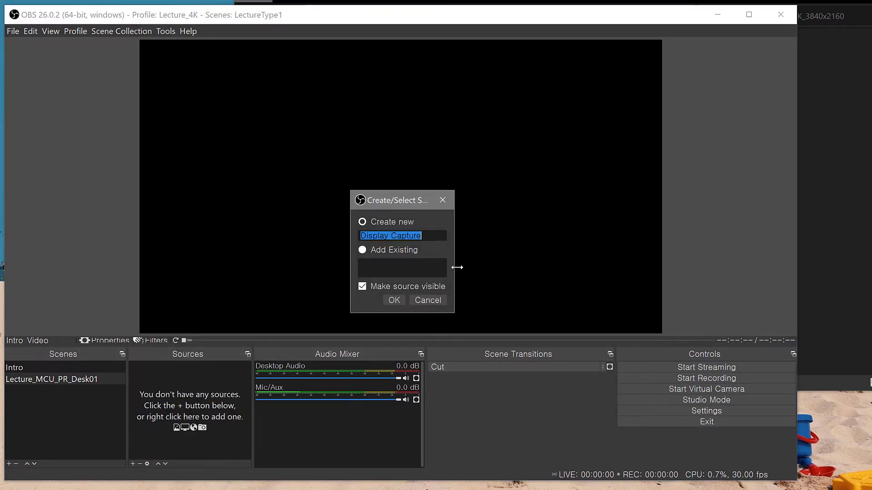
type("Desk01")
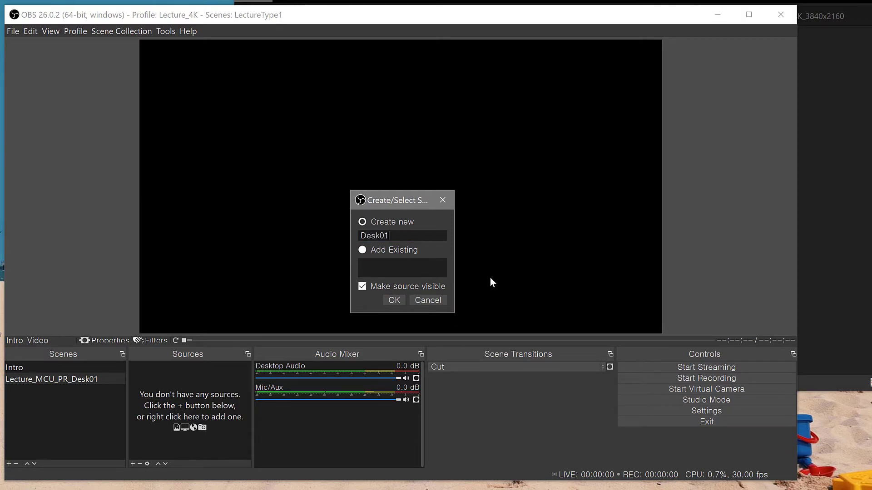
left_click(394, 301)
left_click(353, 319)
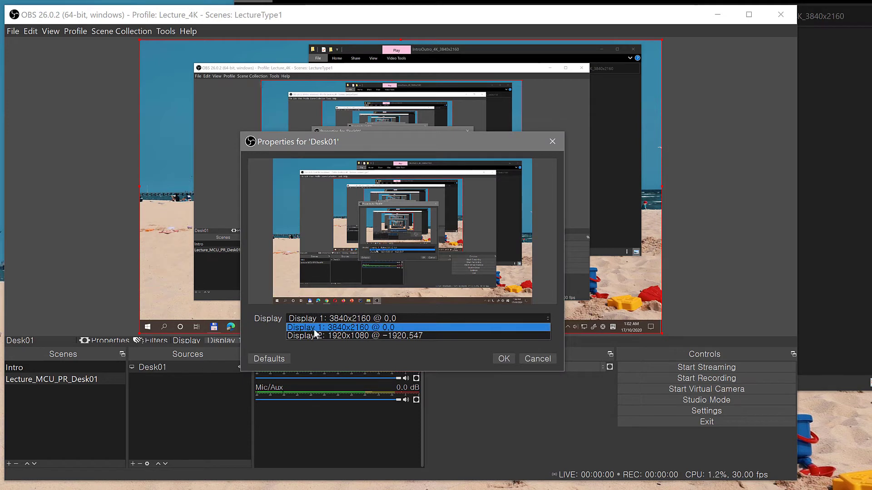
left_click(402, 326)
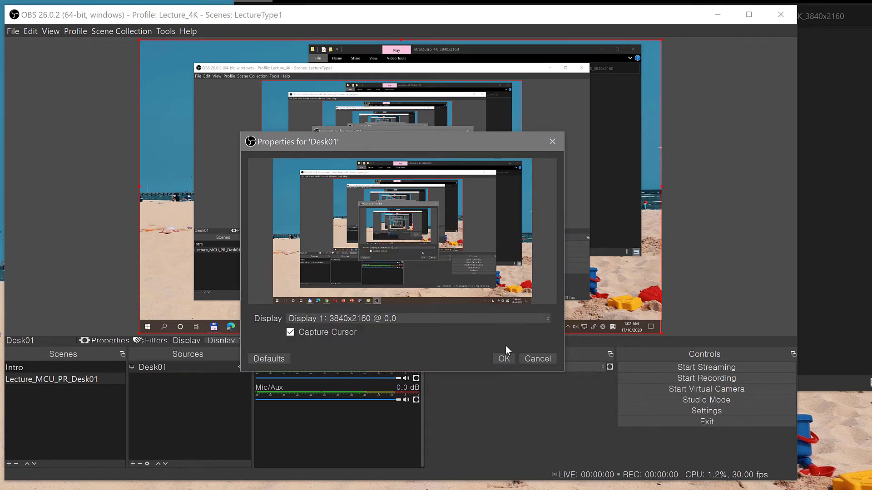
left_click(505, 358)
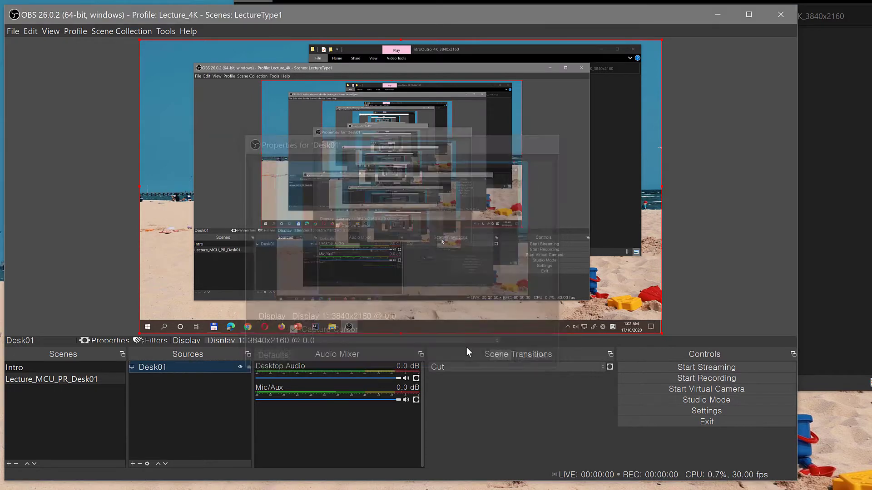
left_click(169, 406)
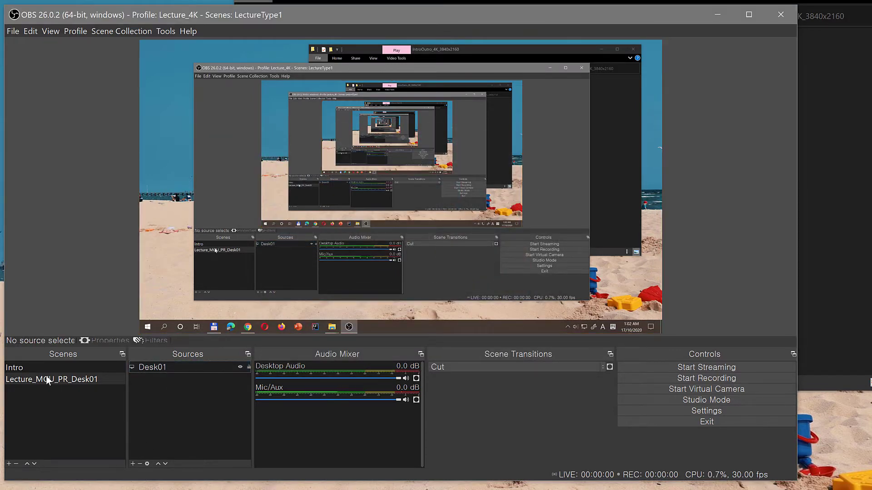
Add a Video Capture Device source named Main_EOS Webcam that uses the EOS Webcam Utility device.
left_click(133, 463)
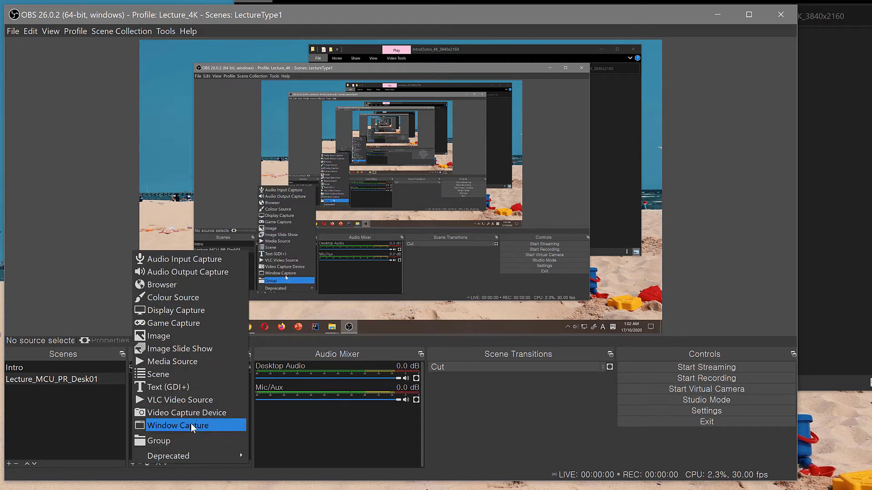
left_click(197, 413)
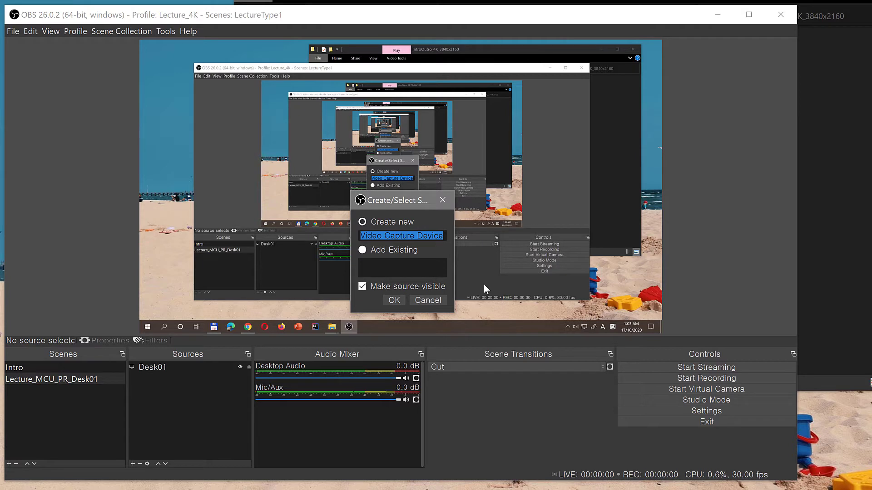
type("Main")
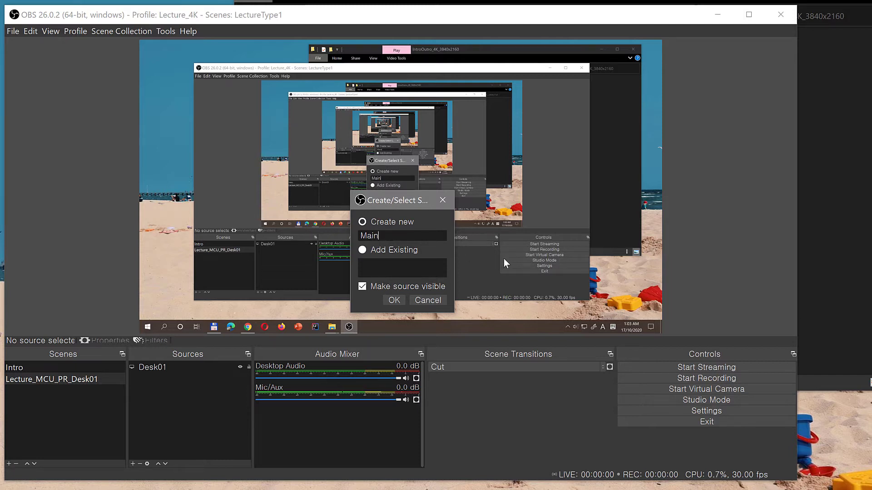
type("_EOS Webcam")
left_click(394, 301)
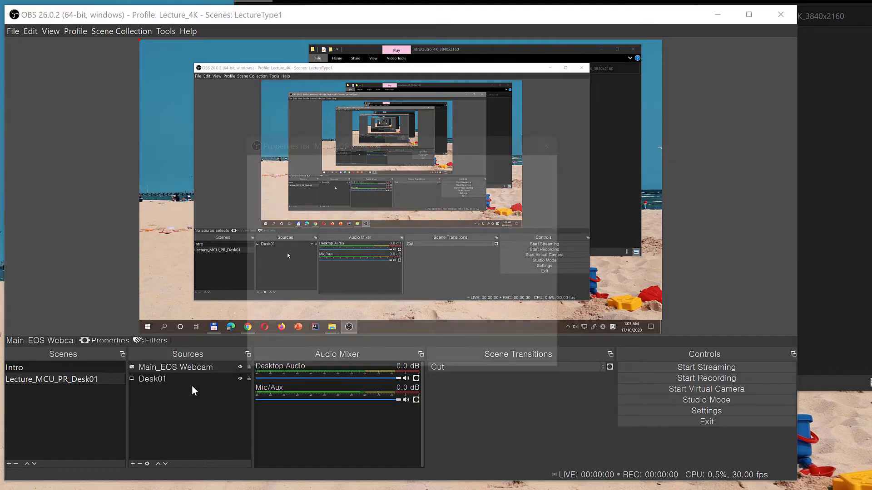
left_click(374, 214)
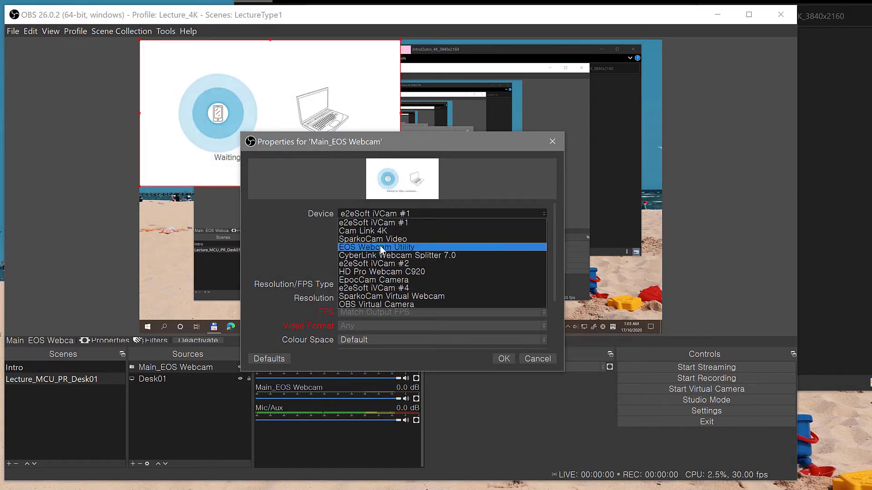
left_click(380, 247)
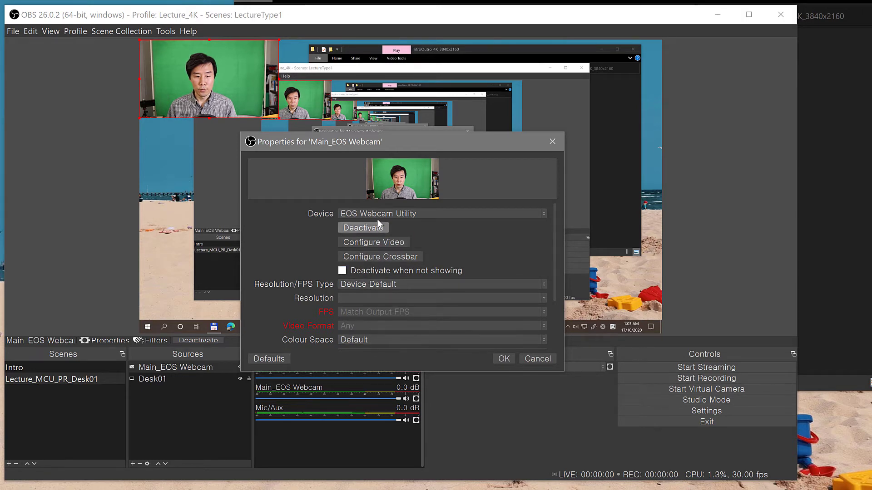
left_click(504, 359)
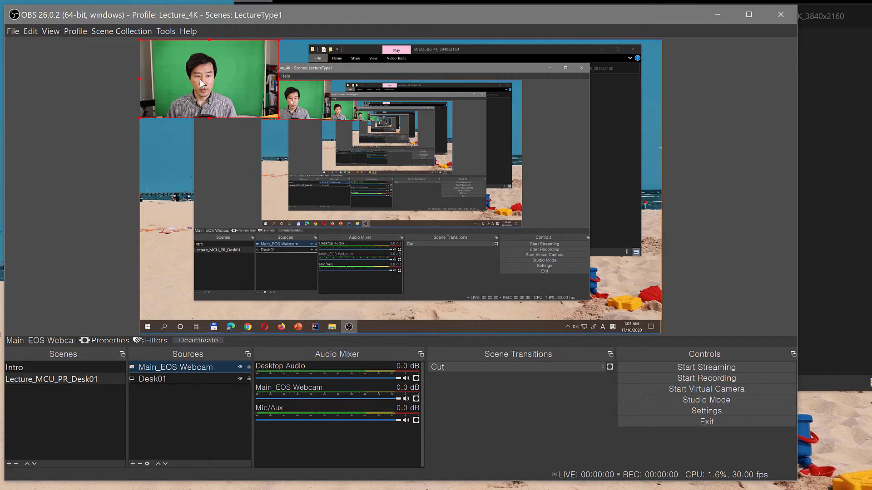
Move the webcam image to the lower-right corner of the canvas and enlarge it slightly.
left_click_drag(218, 86, 510, 209)
left_click_drag(562, 235, 503, 219)
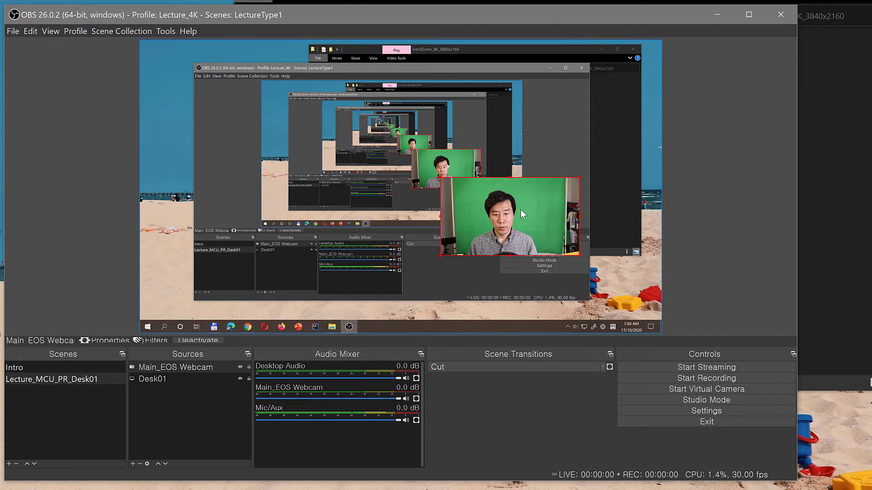
left_click_drag(520, 209, 605, 286)
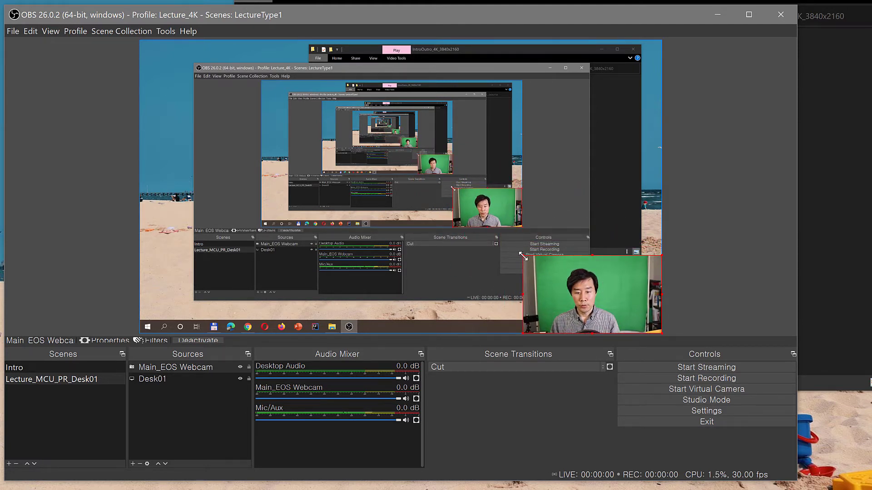
left_click_drag(523, 256, 499, 242)
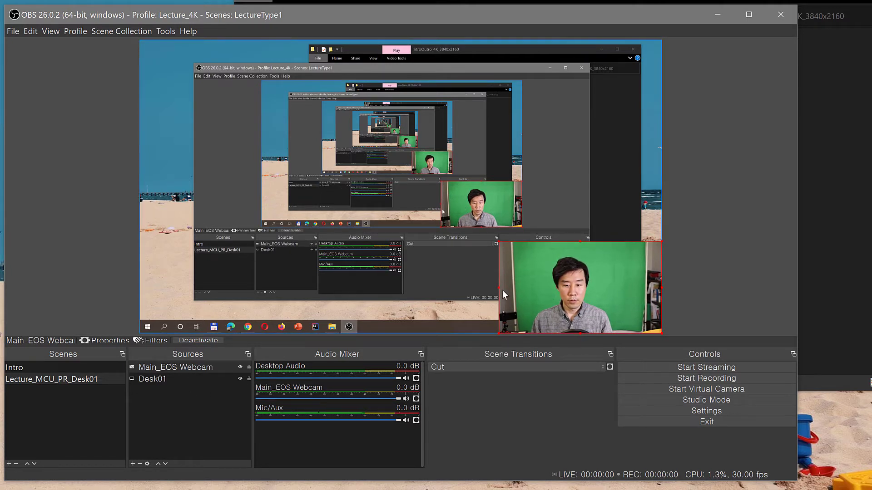
Crop the webcam image's left, bottom and right edges to the green screen area, keeping it in the canvas's lower-right corner.
left_click_drag(498, 288, 516, 290)
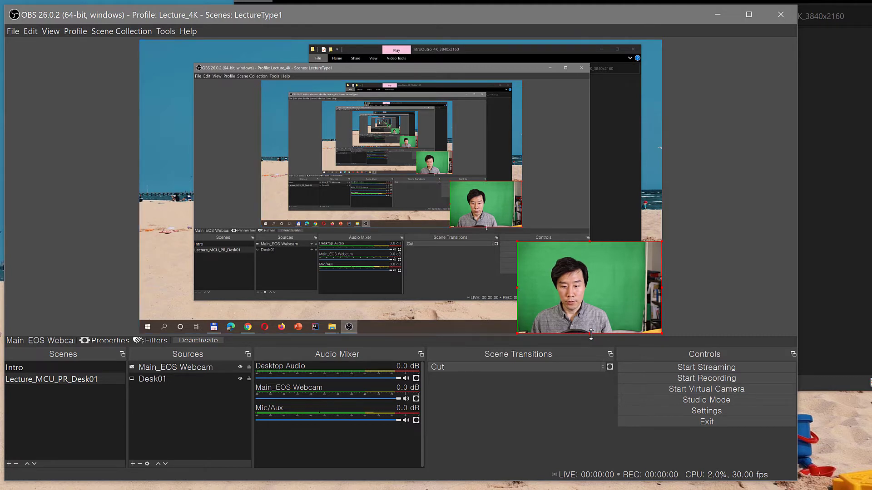
left_click_drag(589, 334, 592, 329)
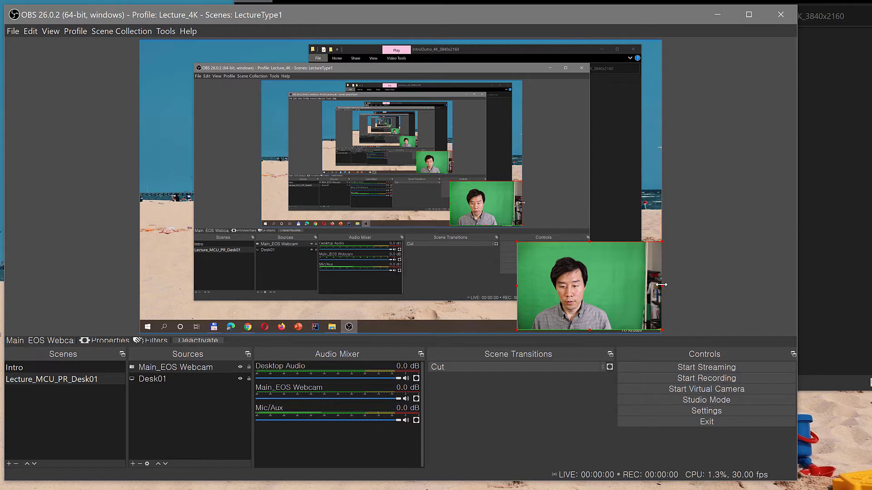
left_click_drag(661, 285, 638, 284)
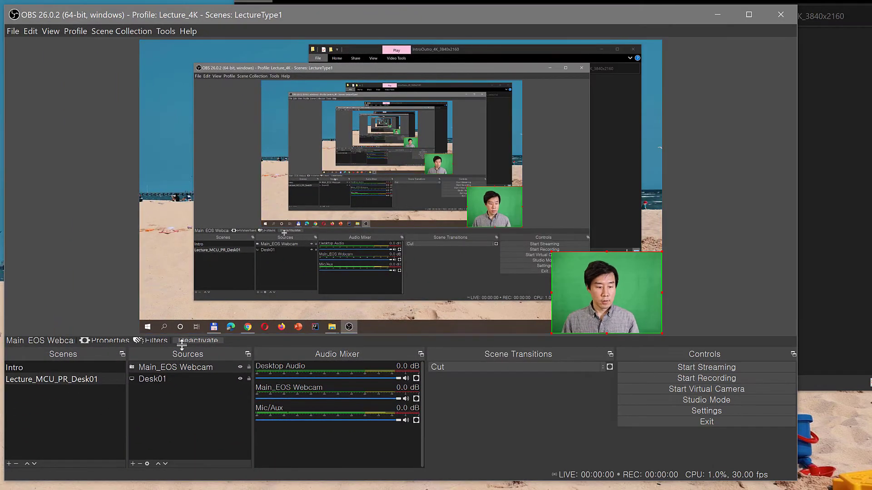
Add a Chroma Key effect filter to Main_EOS Webcam, keeping its default name and Green key colour.
left_click(180, 371)
right_click(179, 369)
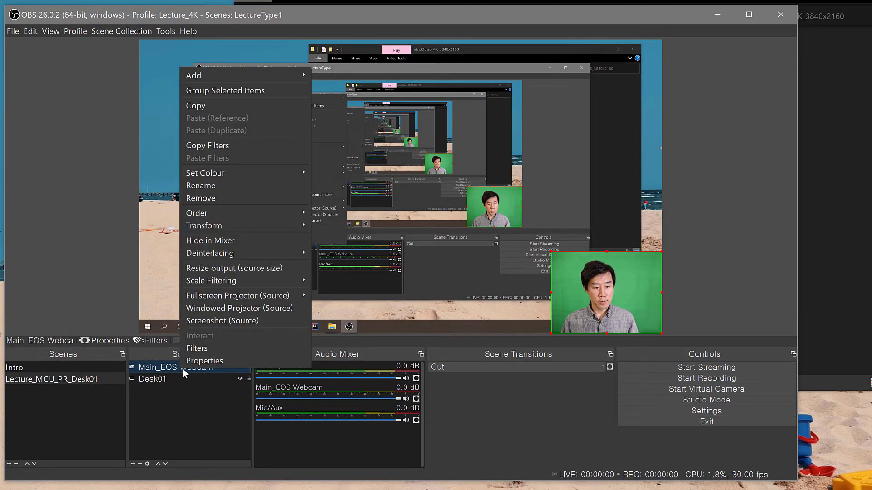
left_click(216, 348)
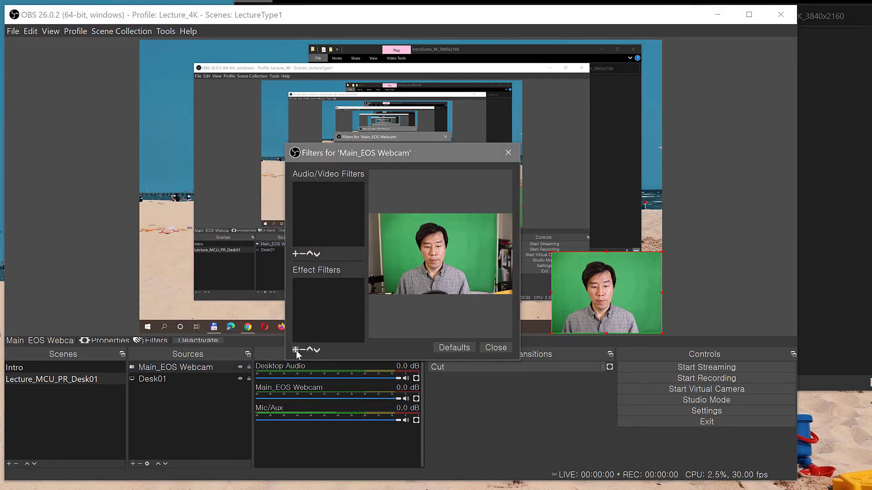
left_click(296, 350)
left_click(326, 375)
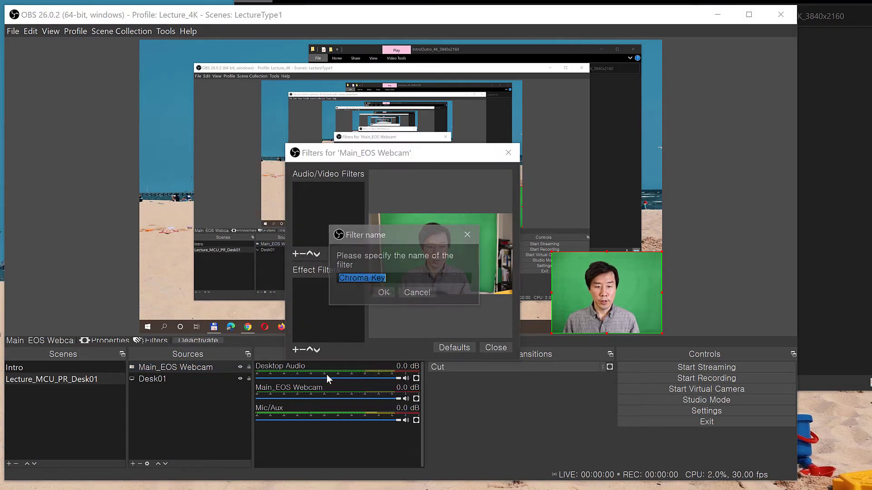
left_click(383, 293)
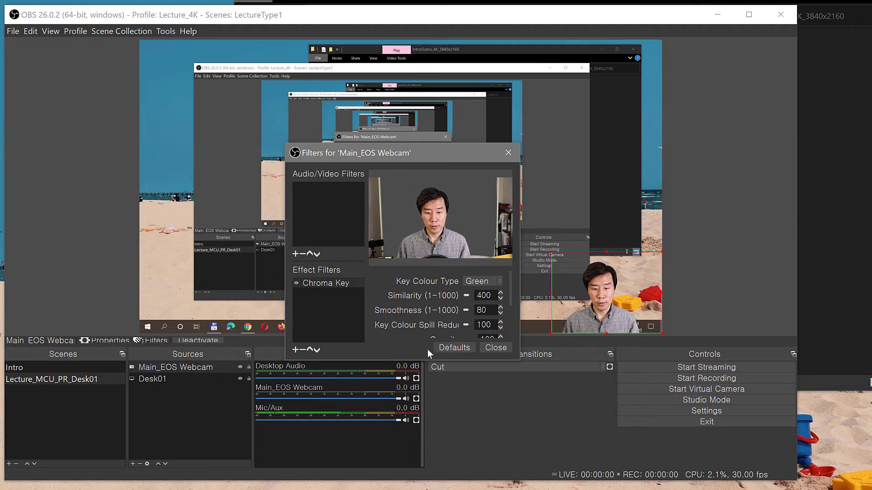
left_click(494, 348)
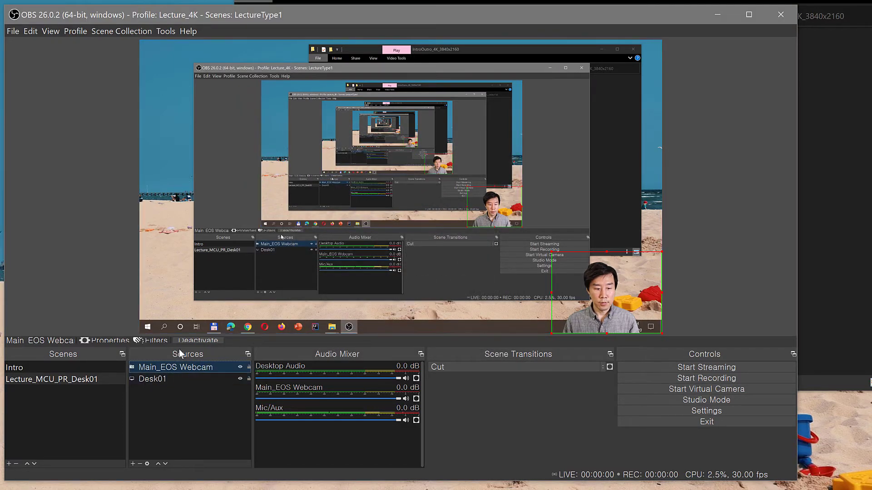
Flip the Main_EOS Webcam source horizontally.
right_click(181, 367)
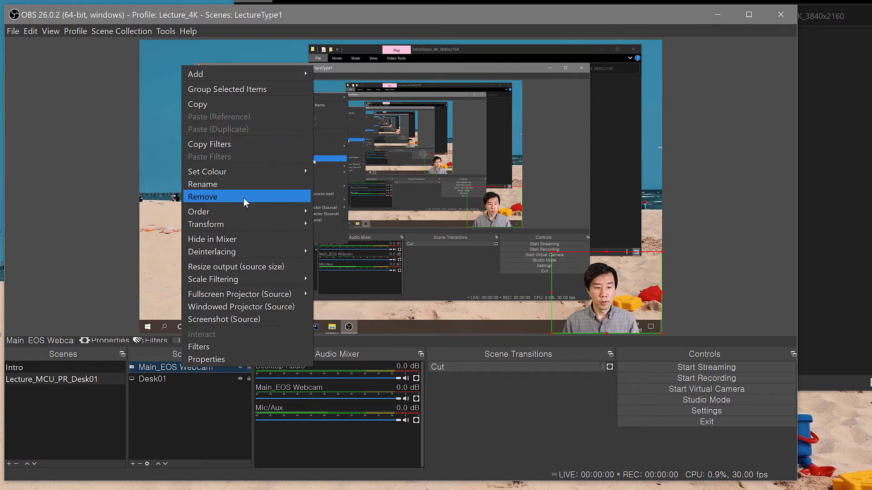
mouse_move(244, 225)
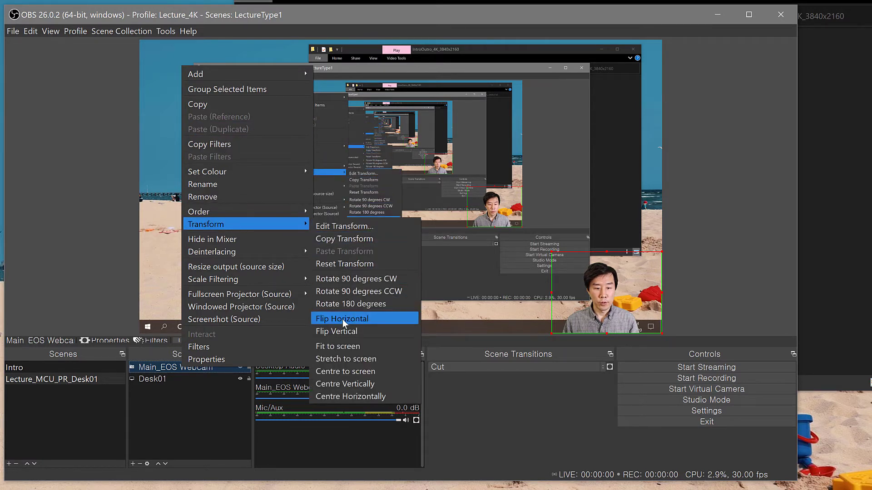
left_click(373, 319)
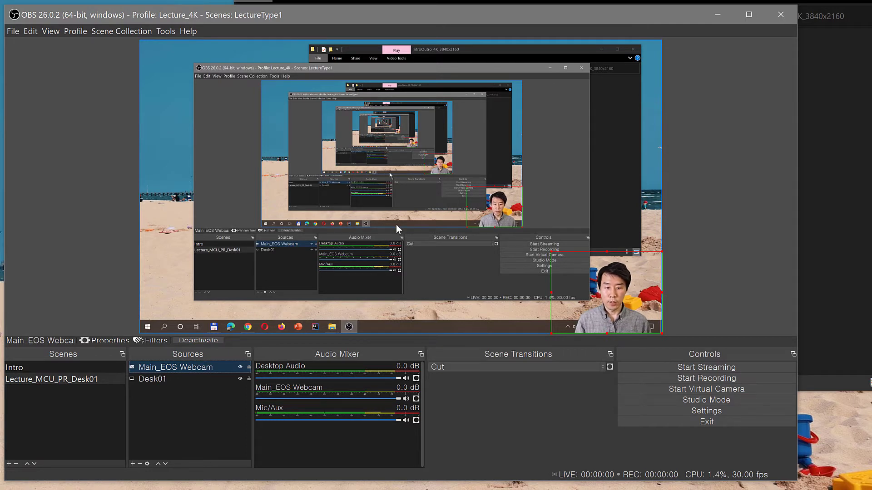
Enlarge the keyed webcam image from its upper-left corner, keeping it against the canvas's lower-right corner.
left_click(191, 413)
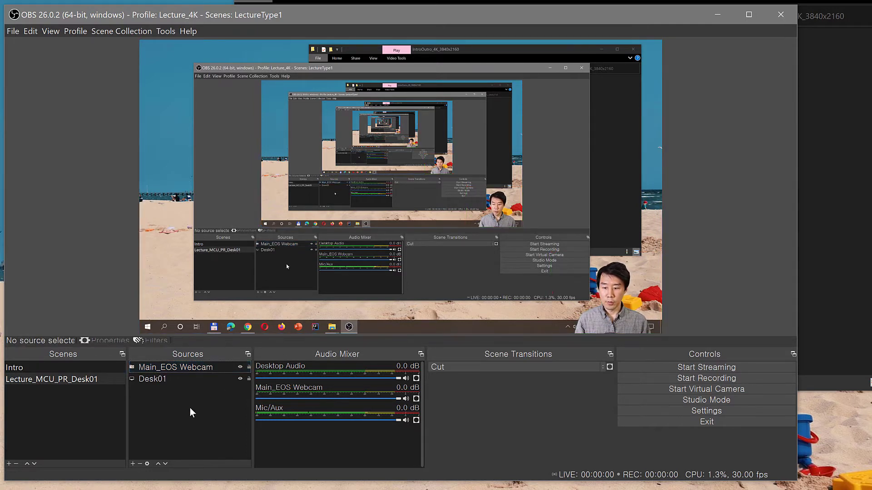
left_click(560, 280)
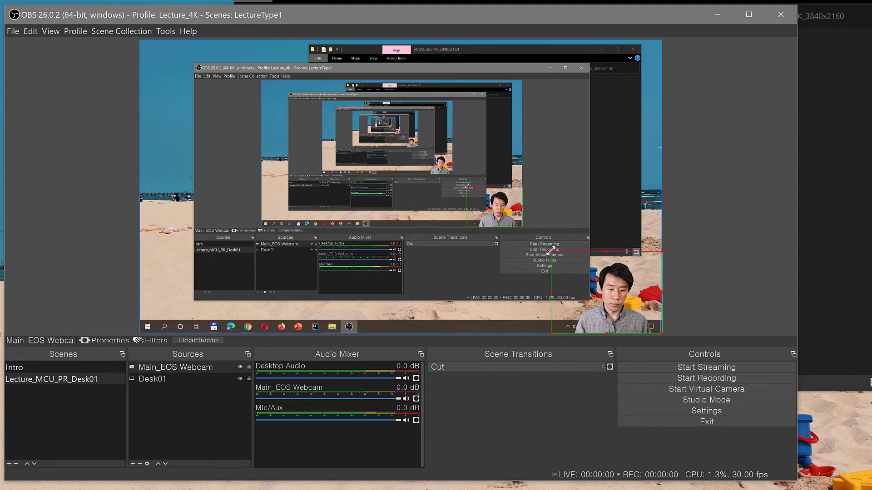
left_click_drag(551, 251, 518, 234)
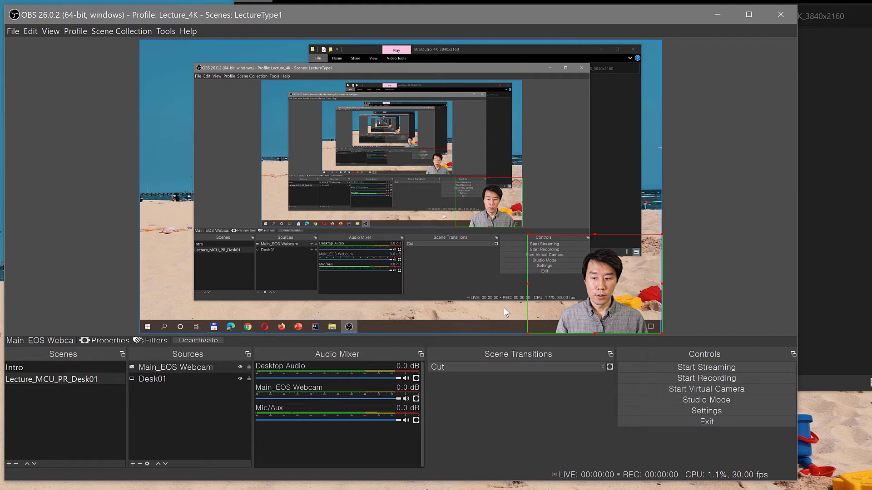
Duplicate the Lecture_MCU_PR_Desk01 scene as Lecture_MCU_PL_Desk01.
left_click(36, 380)
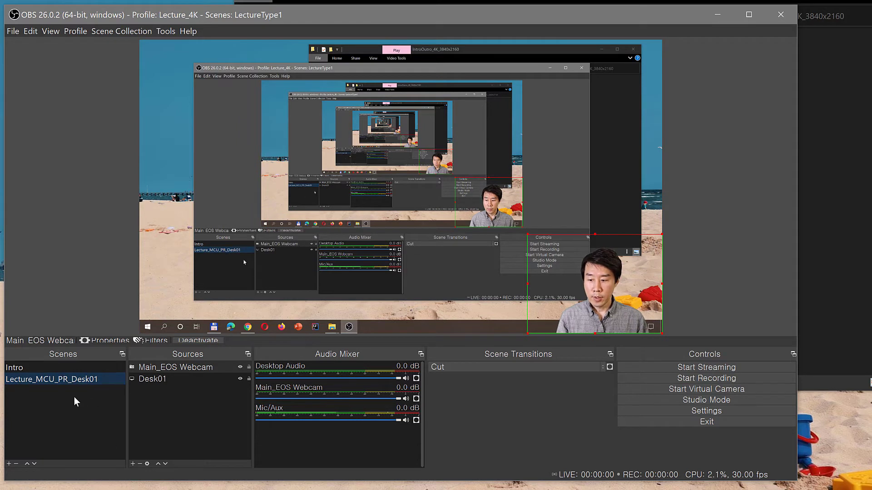
right_click(45, 379)
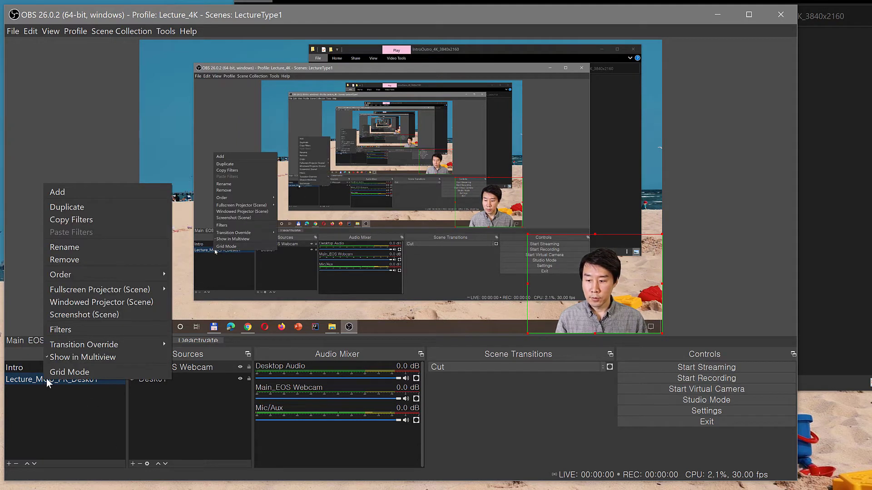
left_click(86, 208)
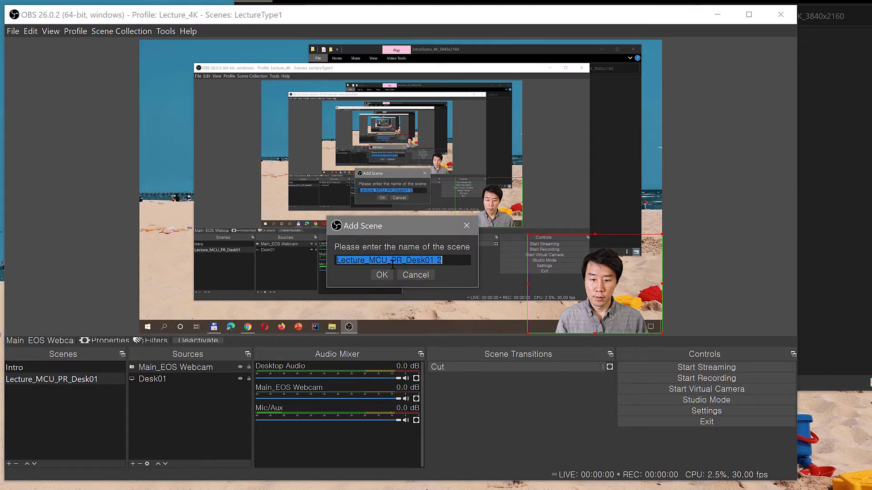
key("End")
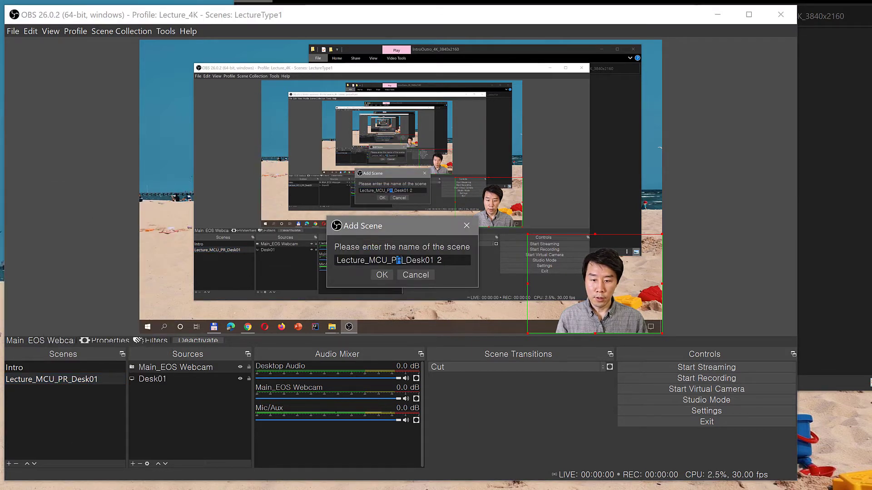
type("L")
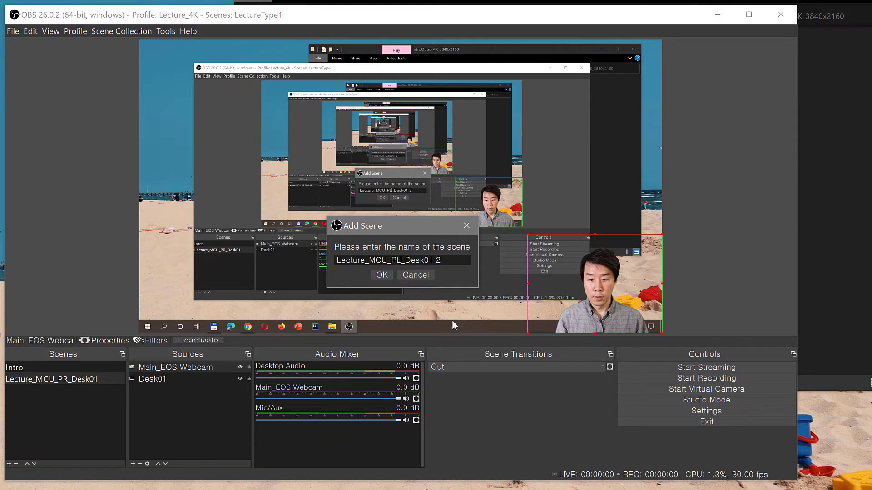
key("End")
key("shift+Left")
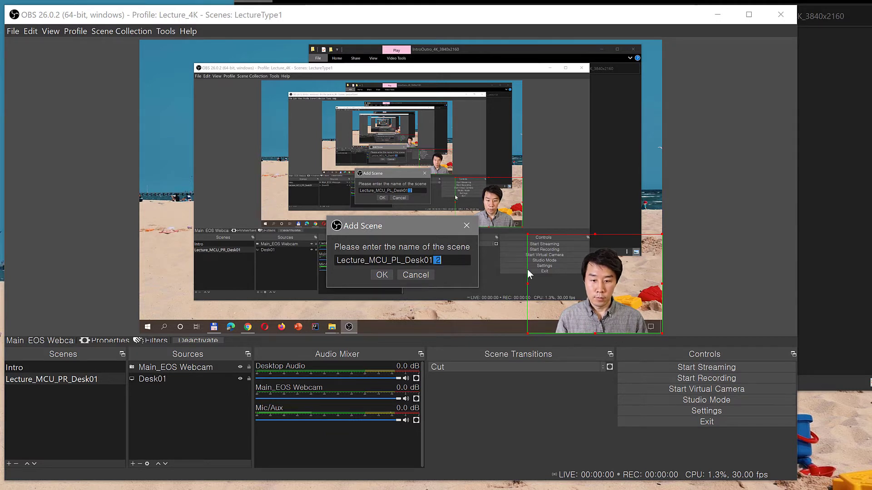
key("BackSpace")
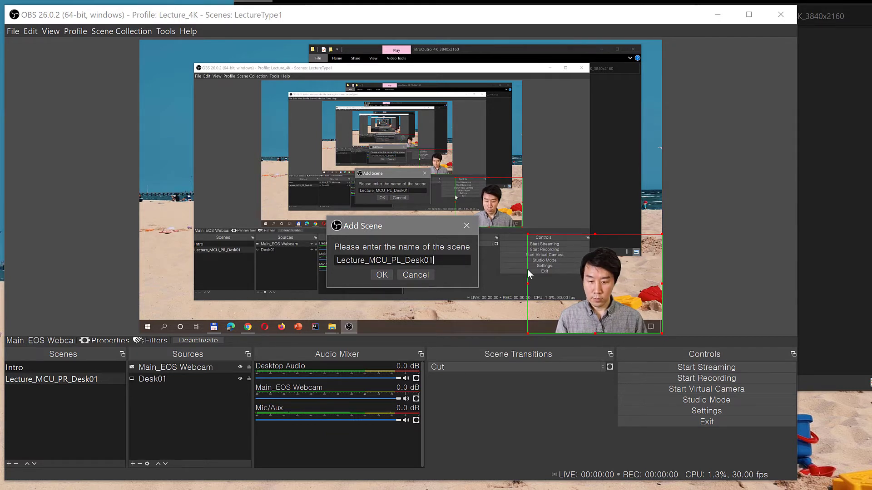
left_click(382, 275)
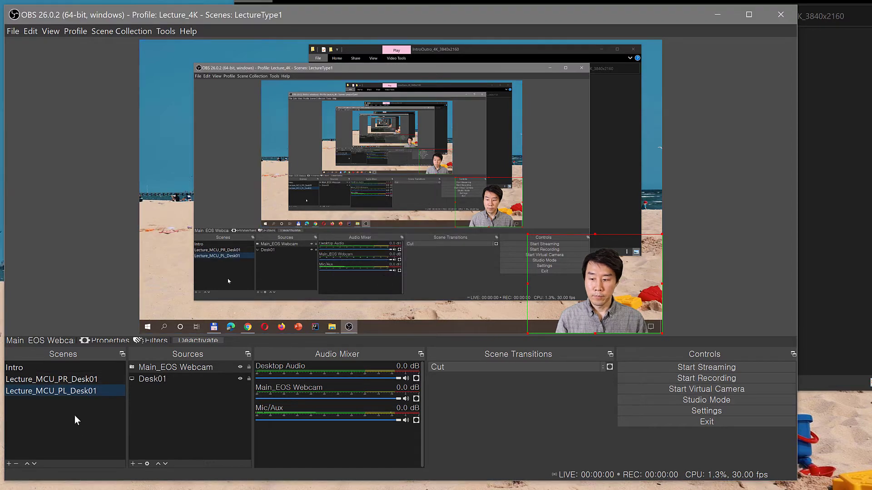
Move the webcam image to the canvas's lower-left corner in Lecture_MCU_PL_Desk01, and compare it with the other scenes.
left_click_drag(563, 290, 213, 293)
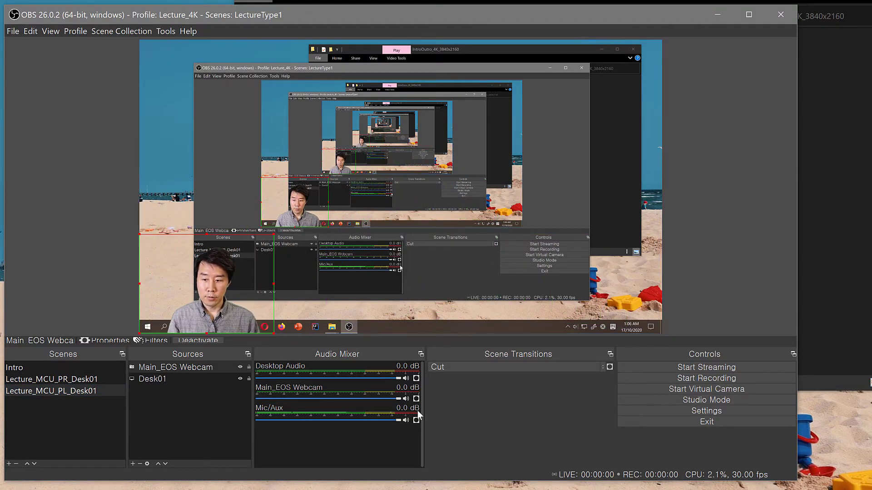
left_click(64, 381)
left_click(66, 390)
left_click(65, 381)
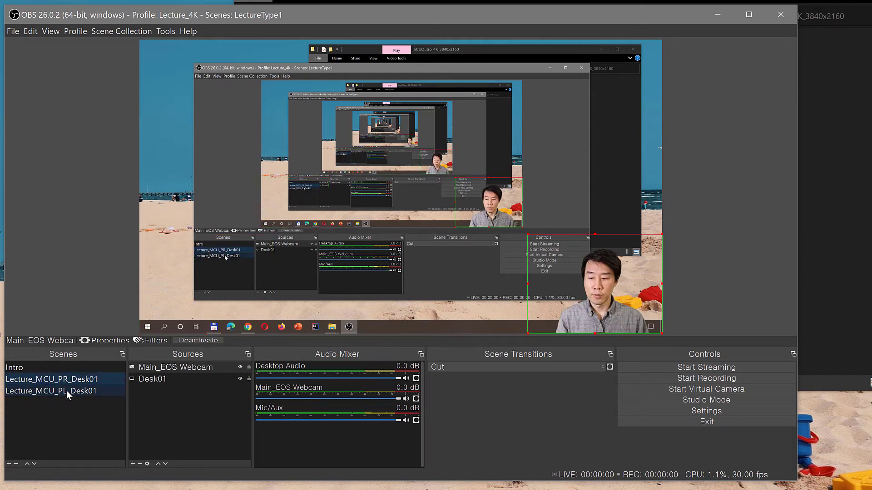
left_click(66, 391)
left_click(66, 380)
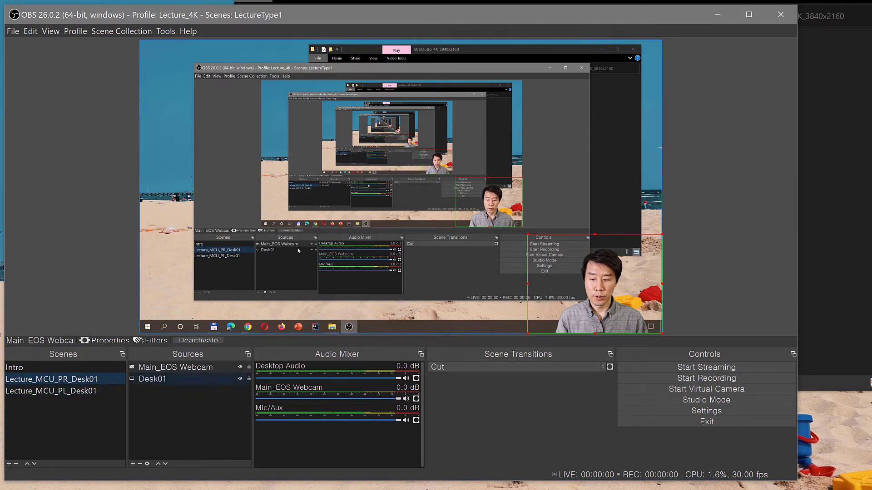
left_click(22, 368)
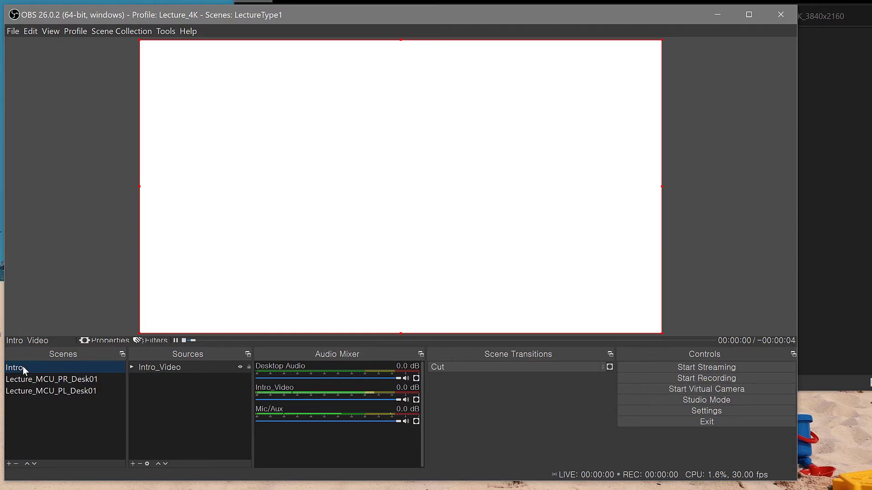
left_click(56, 379)
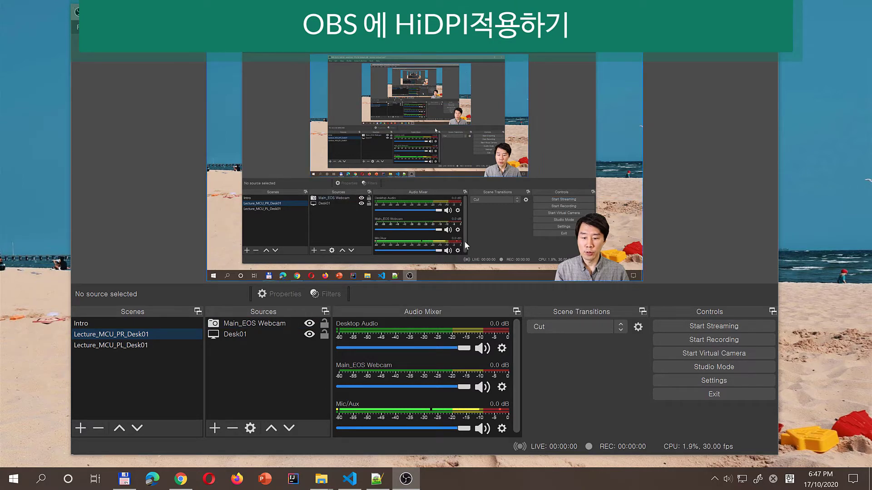
Switch to Notepad++ and examine the screen scale factor and OBS start lines in obs64launch.bat, then return to OBS.
left_click(377, 479)
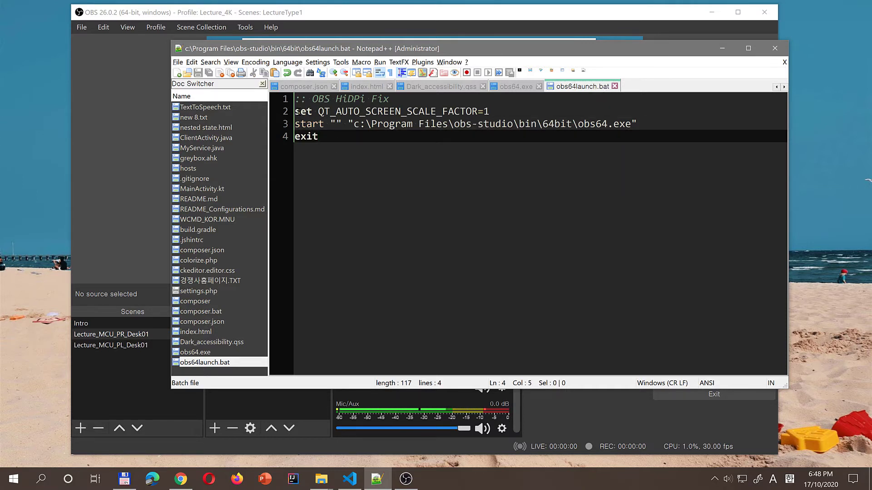
left_click_drag(297, 111, 479, 109)
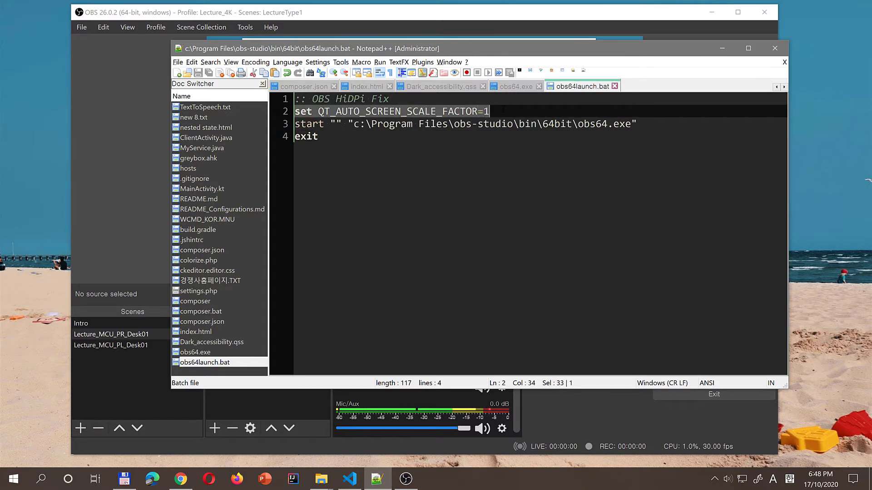
key("ctrl+End")
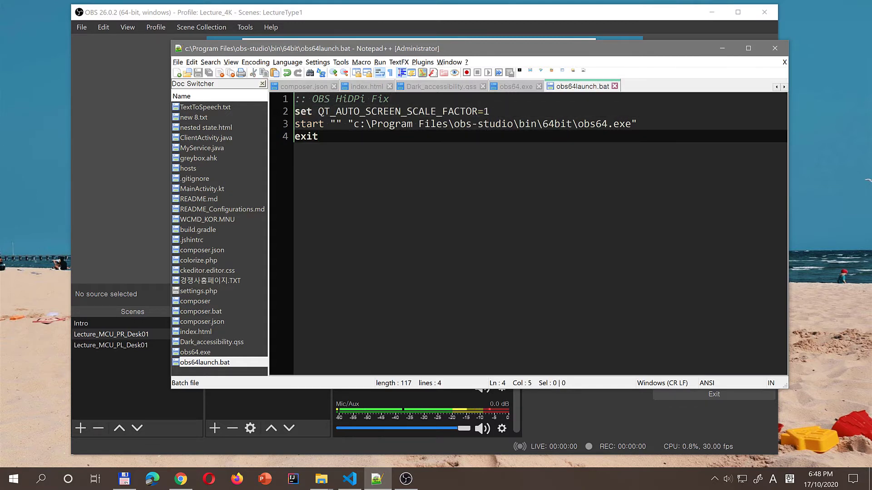
double_click(313, 125)
left_click(365, 124)
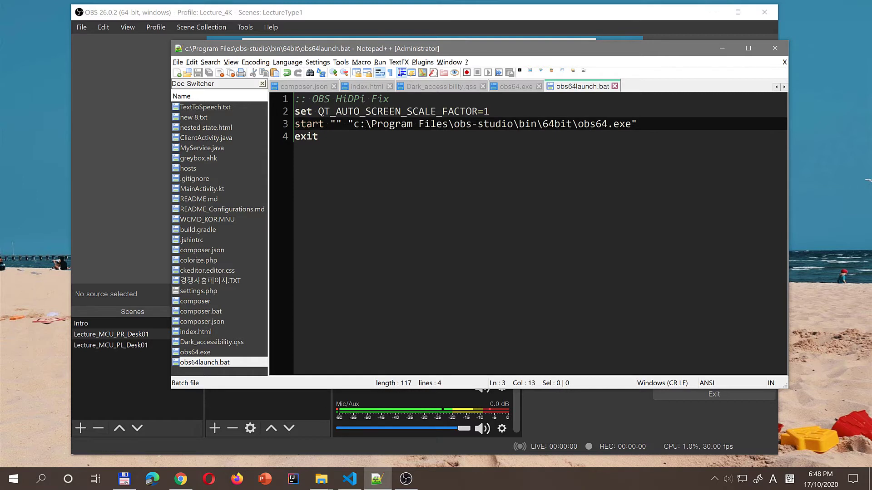
left_click_drag(356, 124, 645, 123)
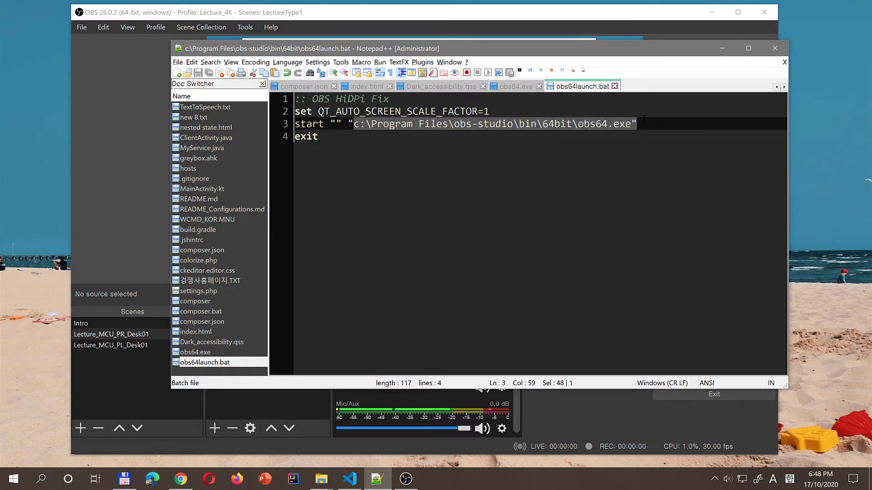
left_click(650, 119)
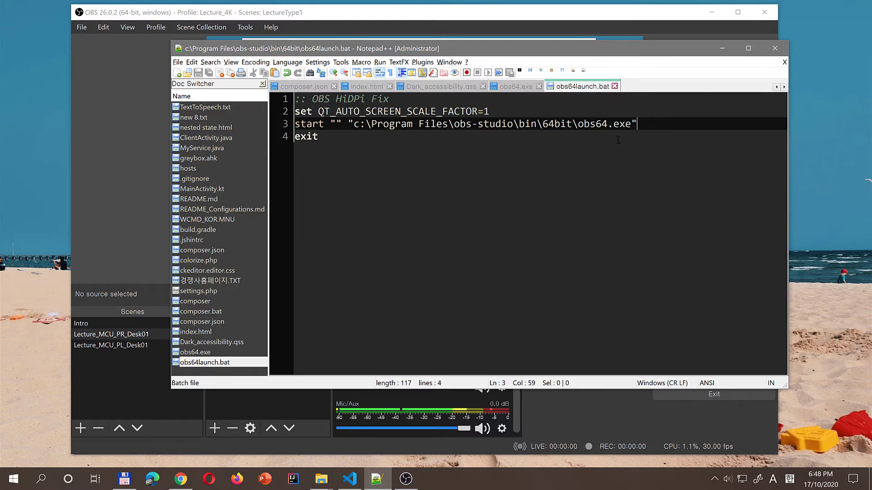
left_click(775, 49)
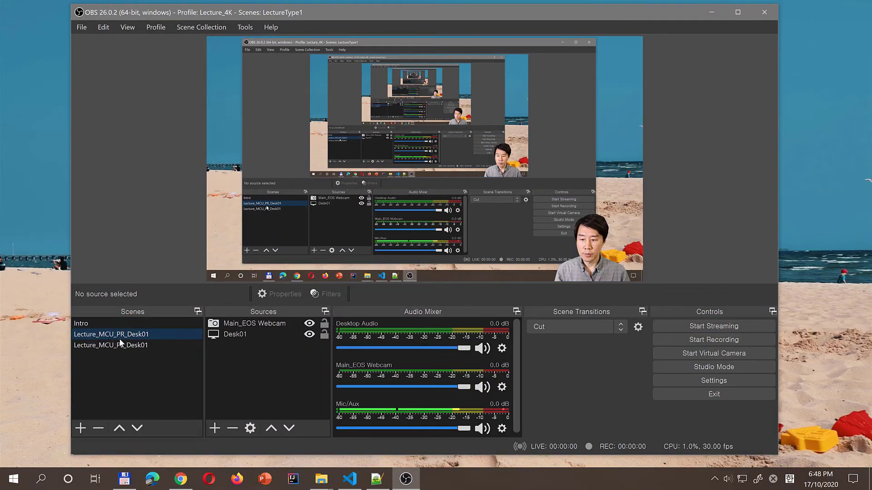
Duplicate the Lecture_MCU_PL_Desk01 scene as Lecture_MCU_PF_Desk01.
left_click(124, 344)
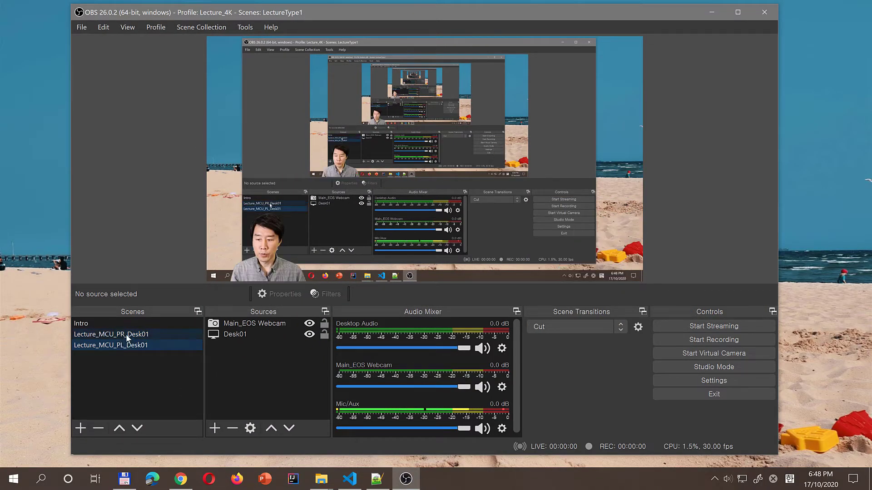
left_click(127, 334)
left_click(129, 345)
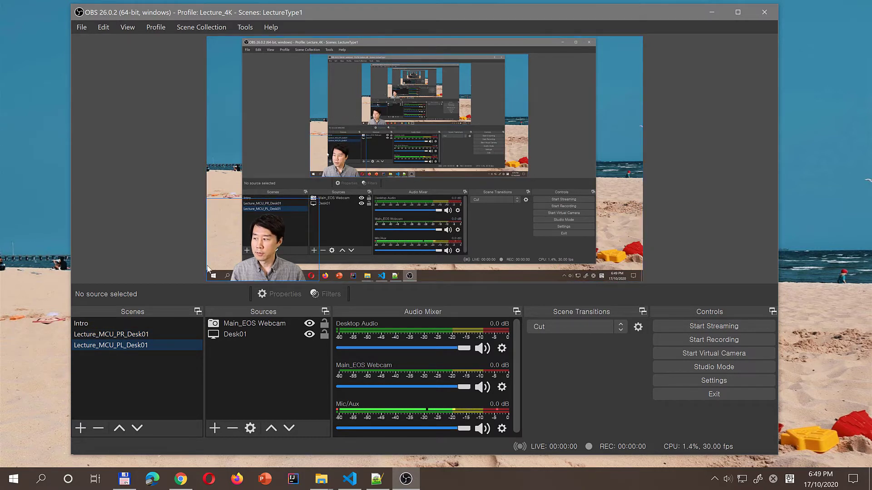
right_click(122, 345)
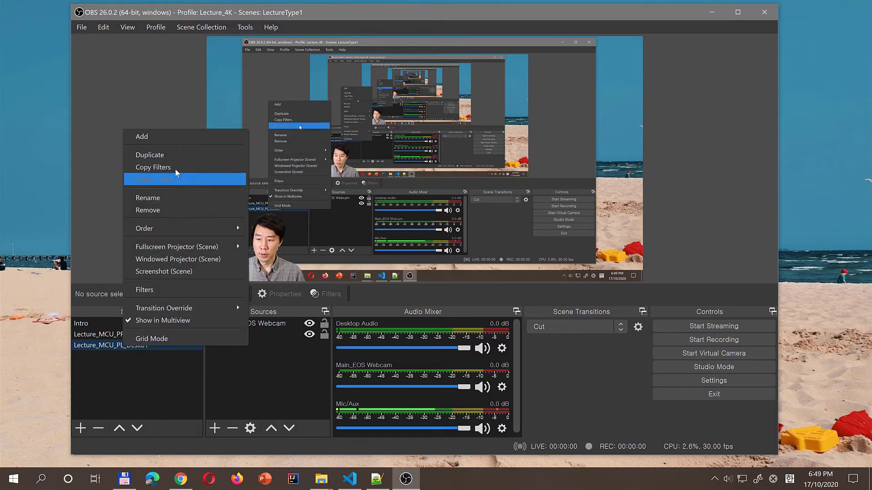
left_click(159, 155)
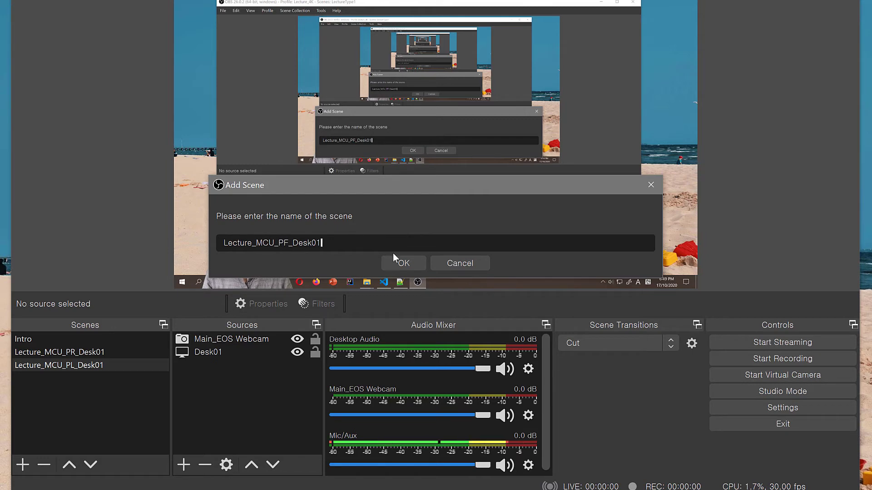
left_click(403, 264)
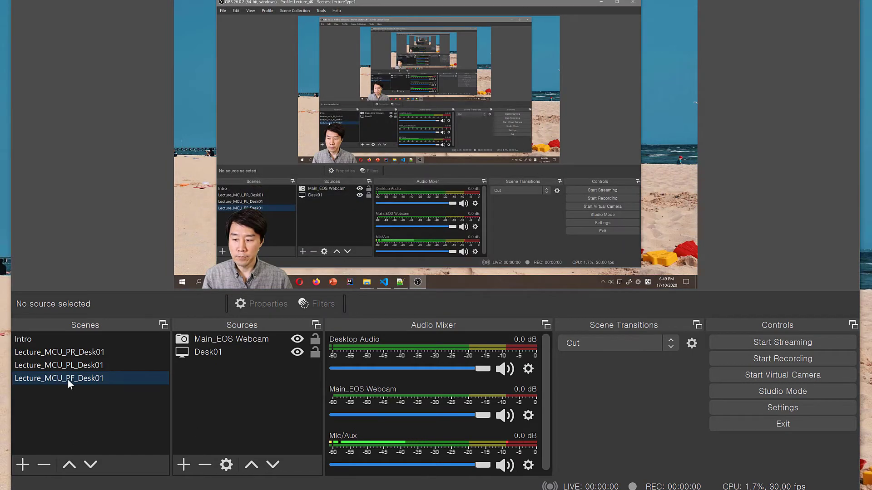
Center the webcam image along the canvas's bottom edge in Lecture_MCU_PF_Desk01 and enlarge it to nearly the full canvas height.
left_click(234, 266)
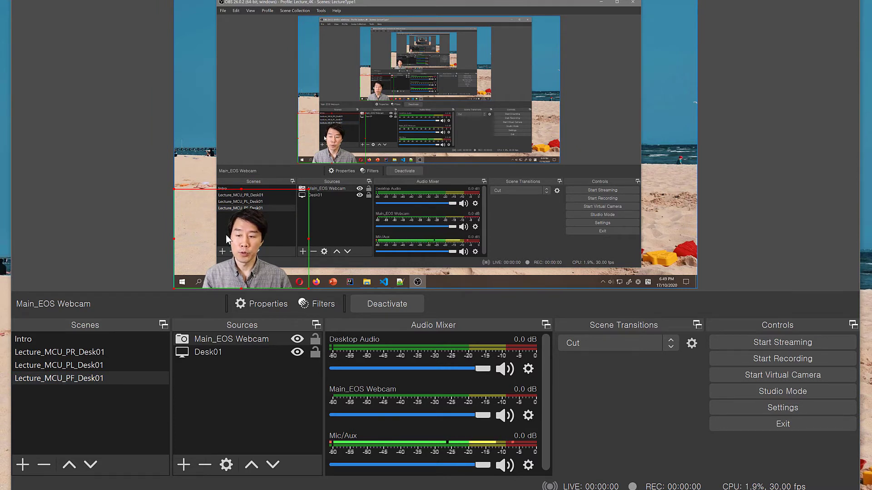
left_click_drag(244, 253, 437, 249)
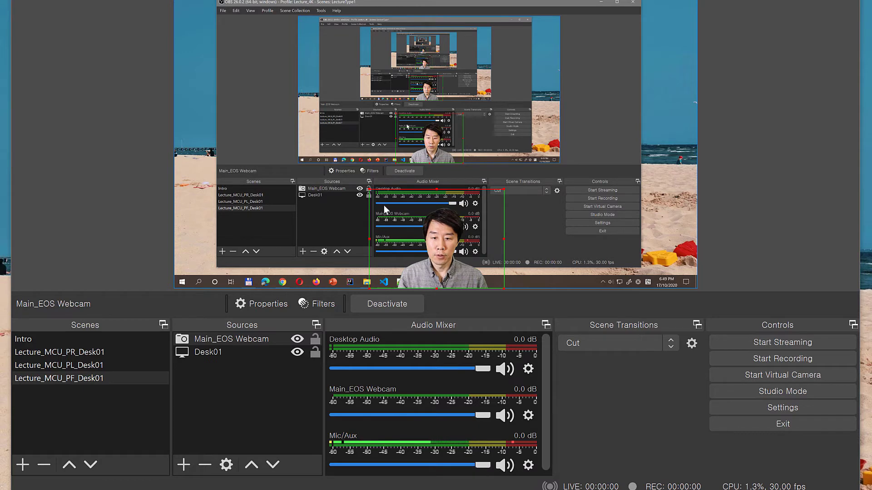
left_click_drag(369, 188, 676, 3)
Duplicate the Lecture_MCU_PF_Desk01 scene as Lecture_CU_PF_Desk01.
left_click(78, 382)
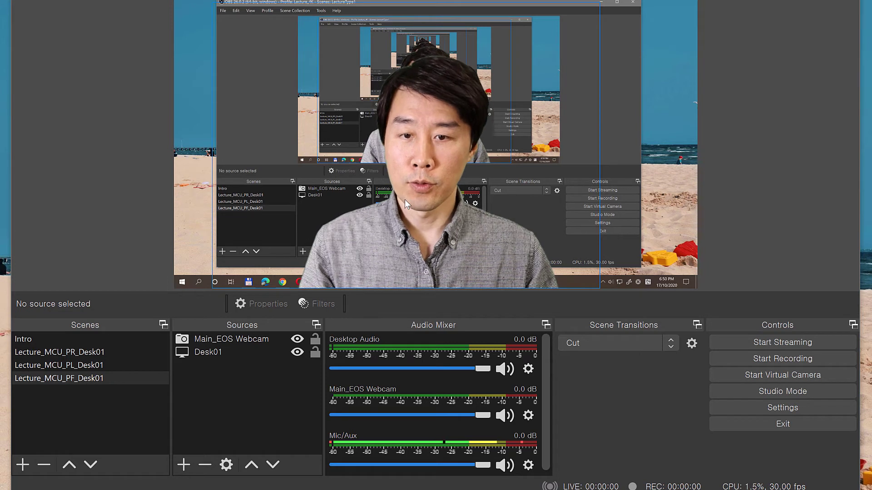
left_click(64, 377)
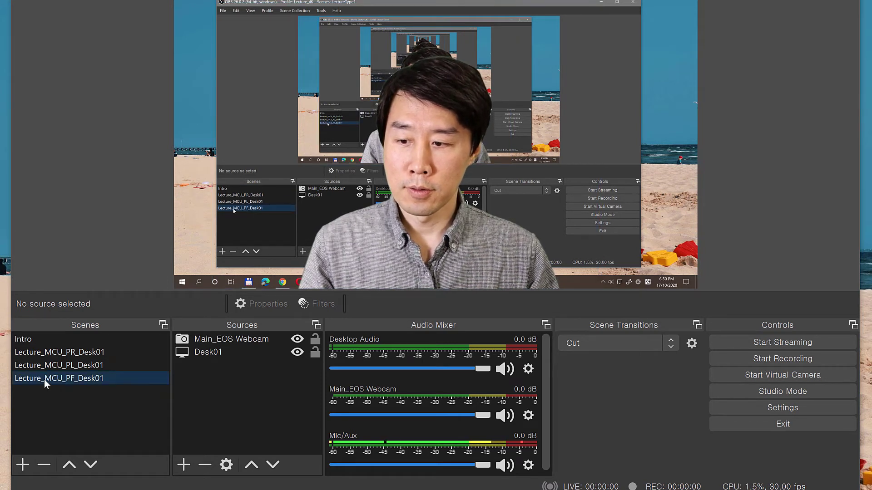
right_click(46, 380)
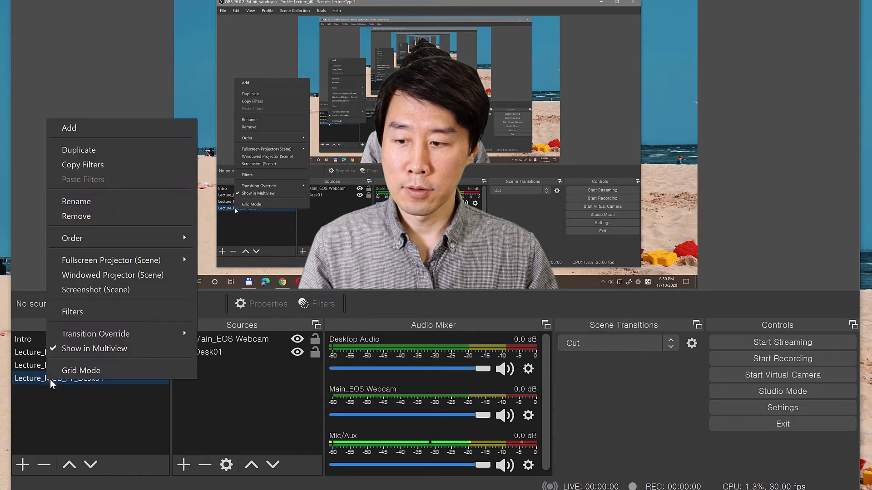
left_click(94, 151)
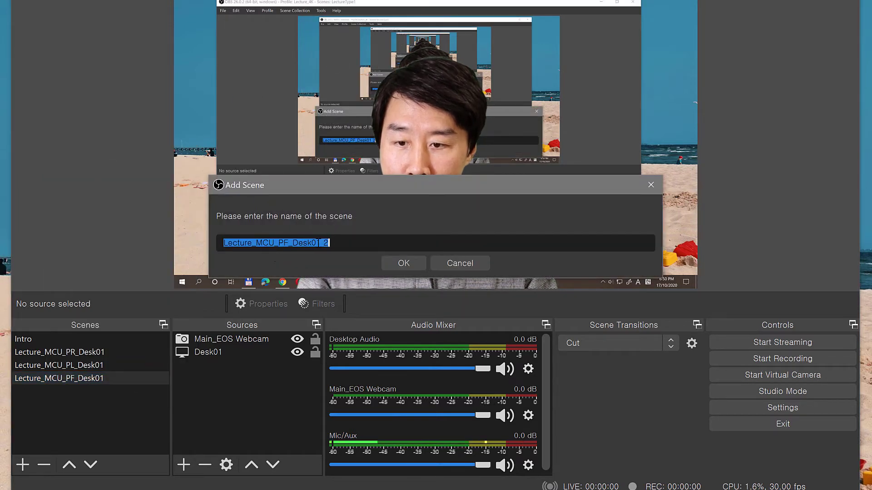
left_click(388, 244)
key("BackSpace")
key("BackSpace")
key("BackSpace")
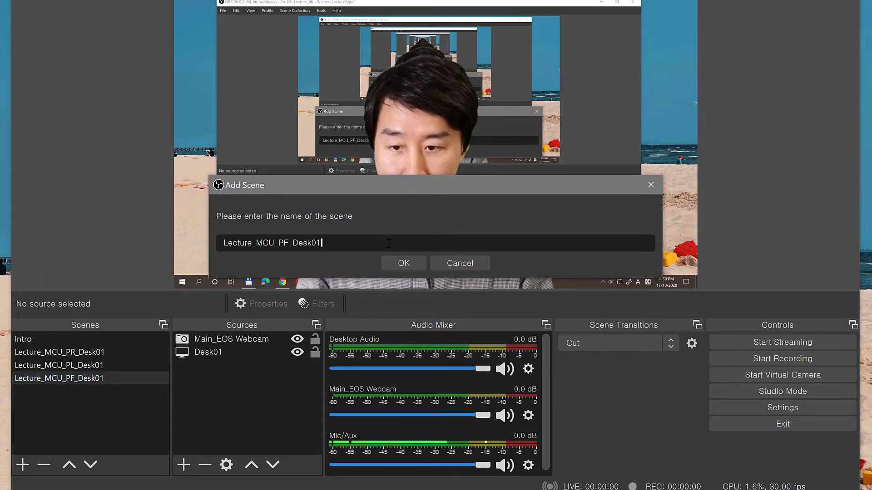
type("1")
key("Left")
key("Left")
key("Left")
key("Left")
key("Left")
key("Left")
key("Left")
key("Left")
key("Left")
key("Left")
key("Left")
key("Left")
key("BackSpace")
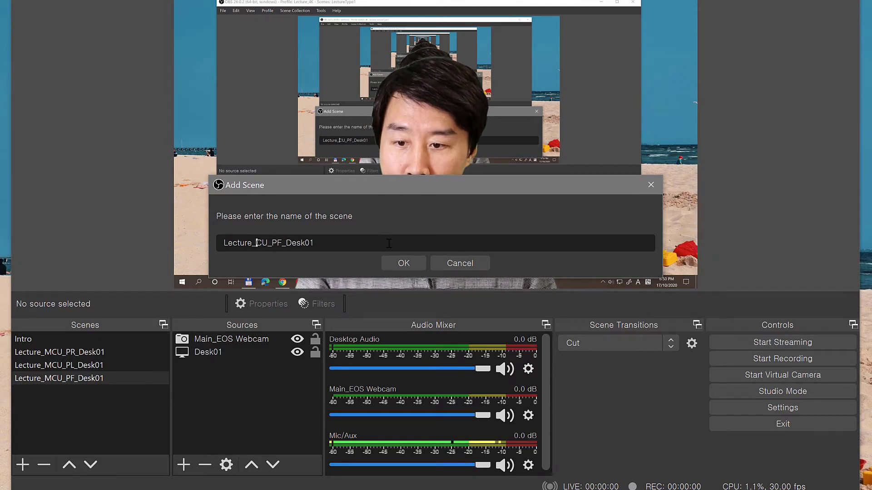
key("Right")
key("Right")
key("Right")
key("Right")
key("End")
key("Left")
key("Left")
key("Left")
key("Left")
key("Left")
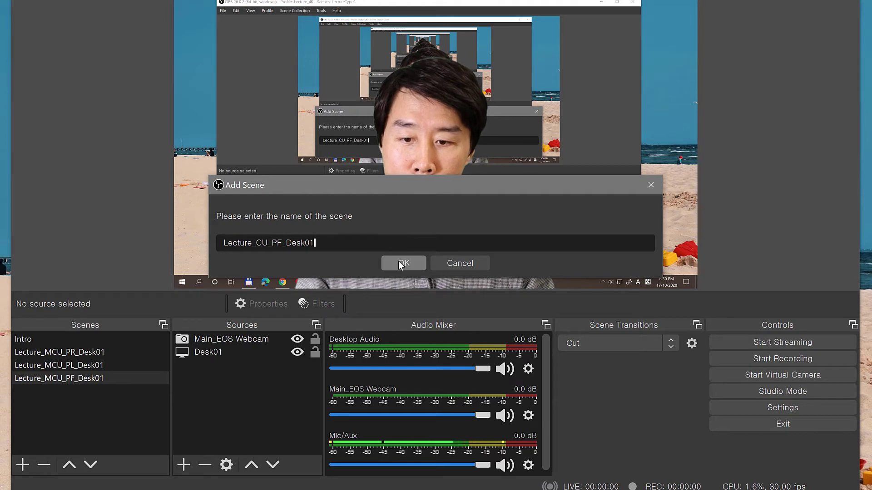
left_click(401, 261)
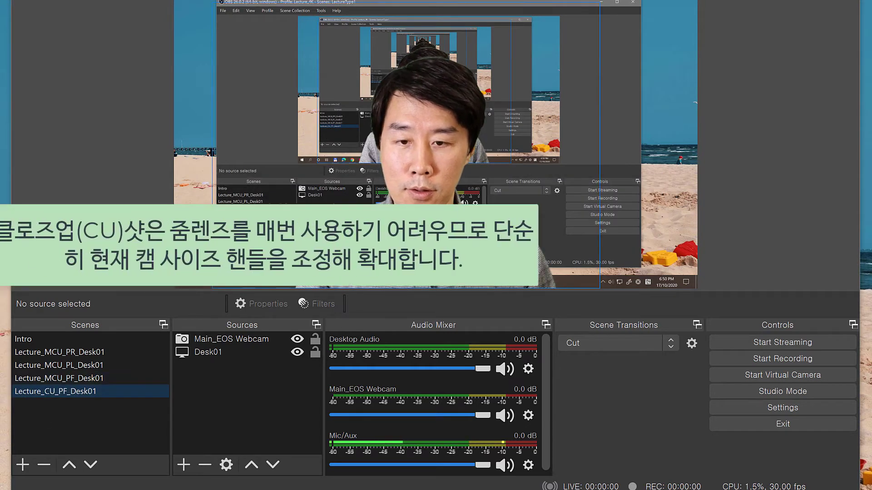
Enlarge the webcam image beyond the canvas's lower edge in Lecture_CU_PF_Desk01 and center the face horizontally for a close-up.
left_click(580, 287)
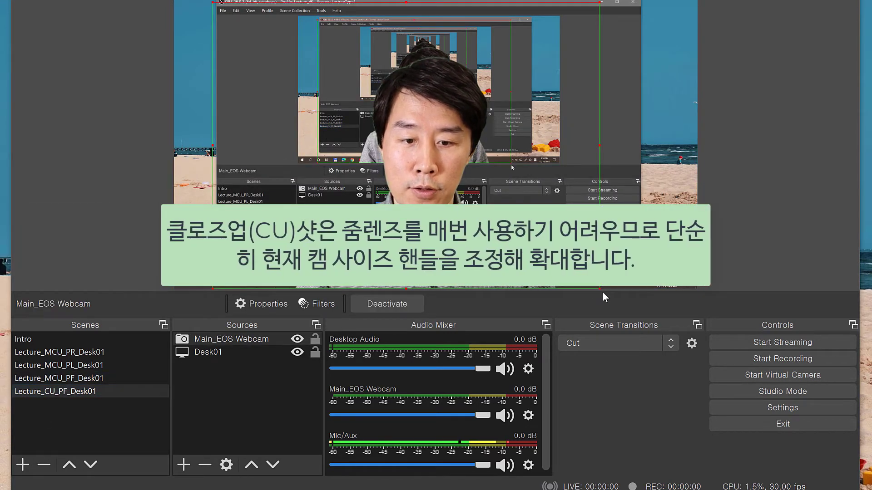
left_click_drag(608, 293, 722, 359)
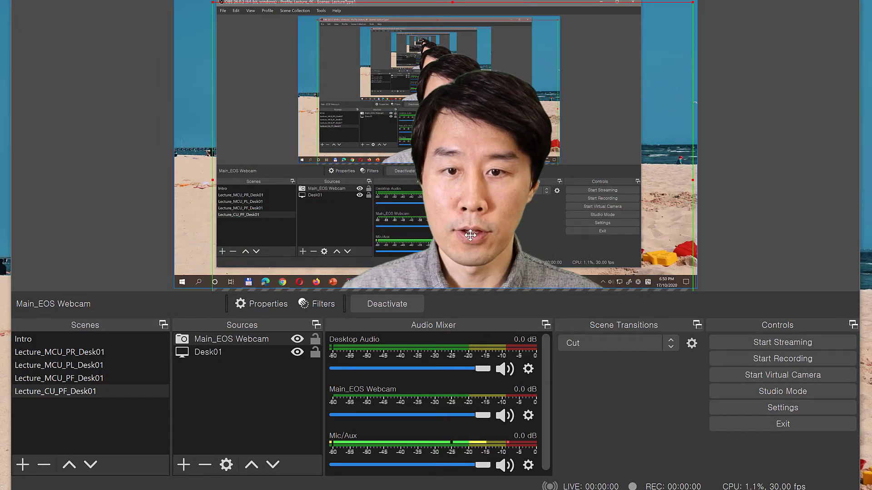
left_click_drag(473, 234, 434, 226)
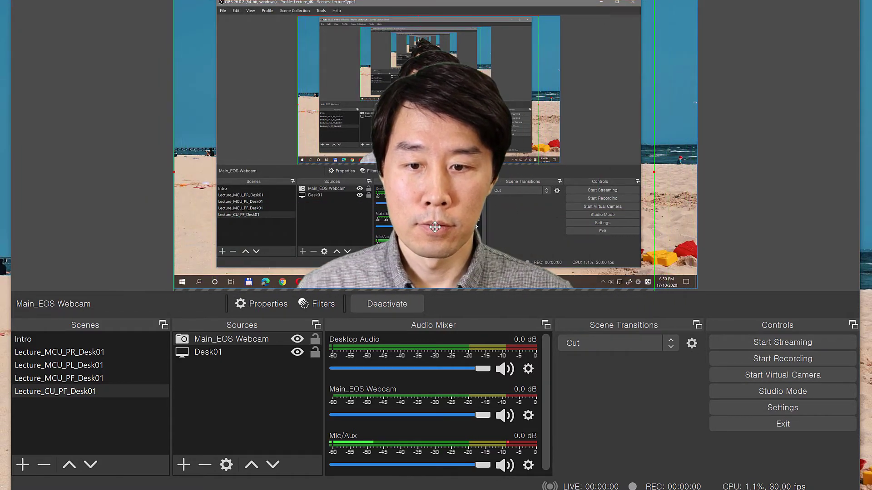
left_click_drag(463, 182, 478, 181)
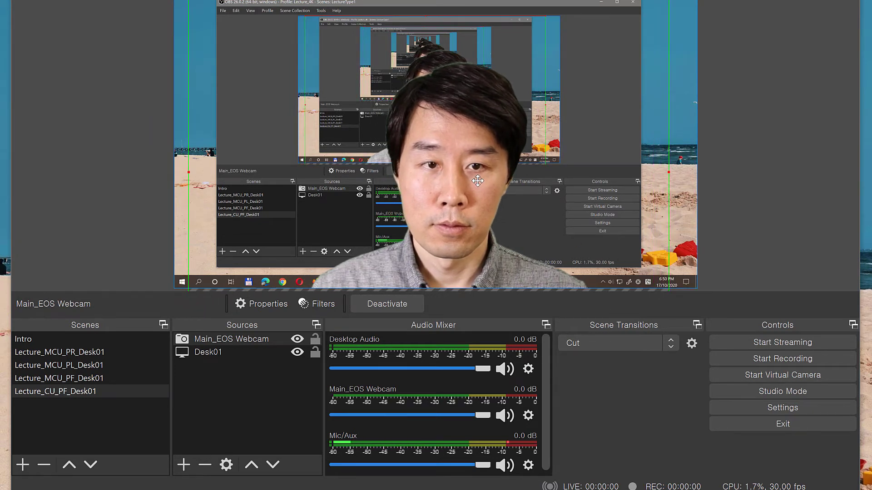
left_click(139, 170)
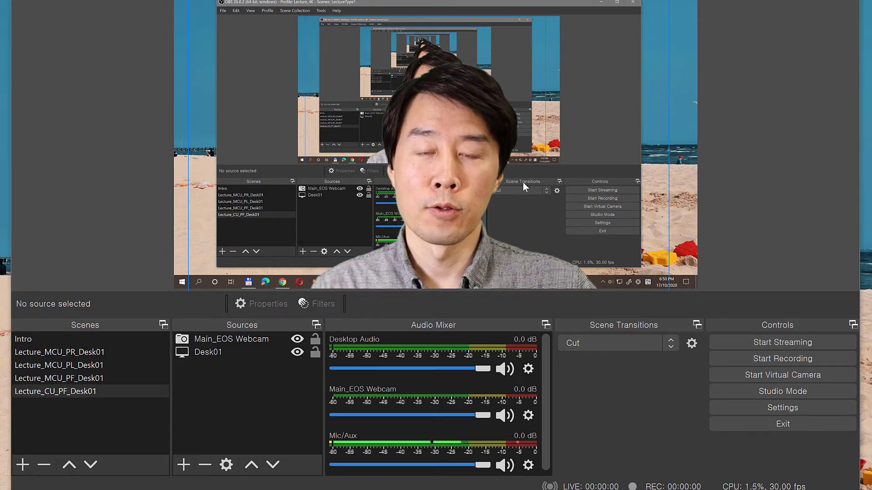
Compare the webcam framing across the right, left, front and close-up Desk01 lecture scenes.
left_click(69, 379)
left_click(55, 355)
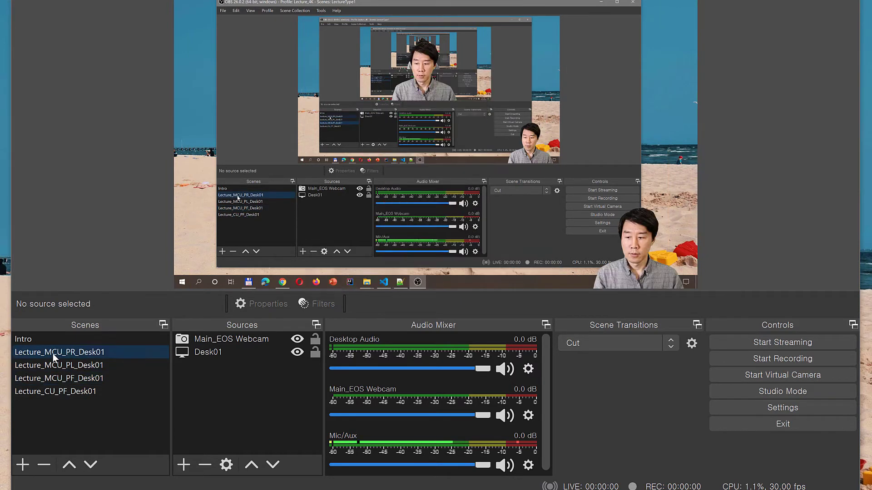
left_click(57, 366)
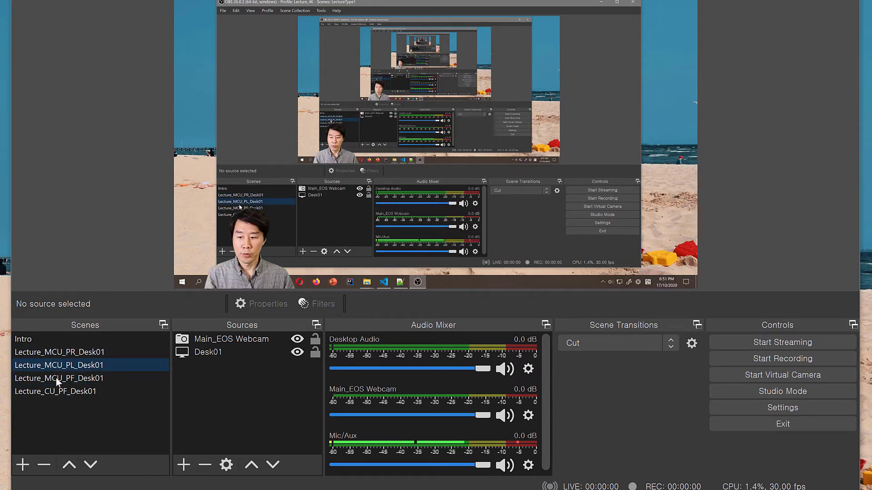
left_click(57, 380)
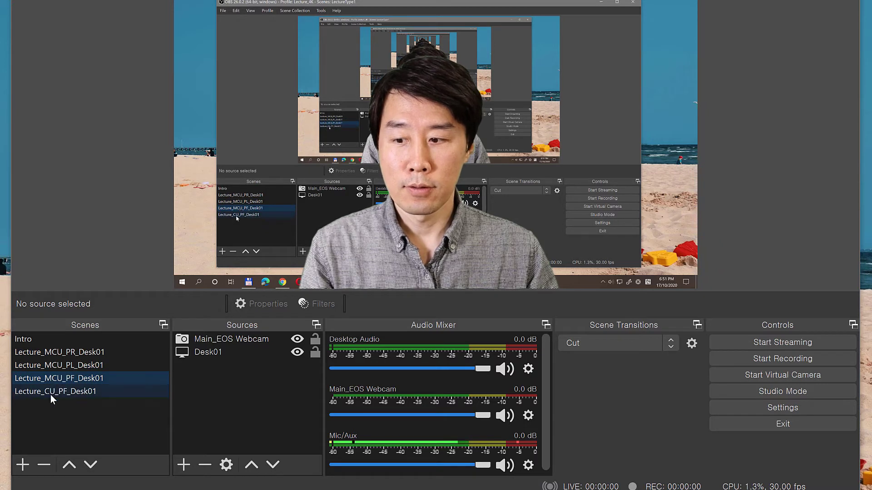
left_click(52, 391)
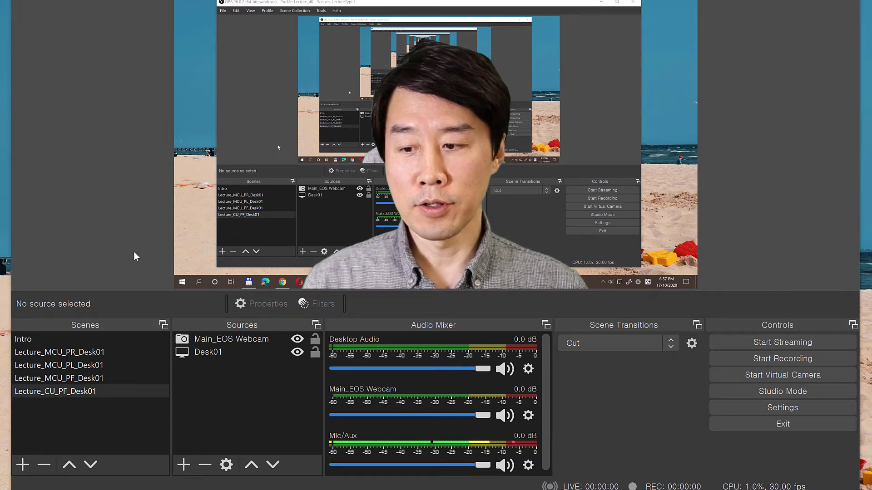
Duplicate the Lecture_MCU_PF_Desk01 scene as Lecture_MCU_PF_IMG01 and hide the Desk01 source in the copy.
left_click(74, 378)
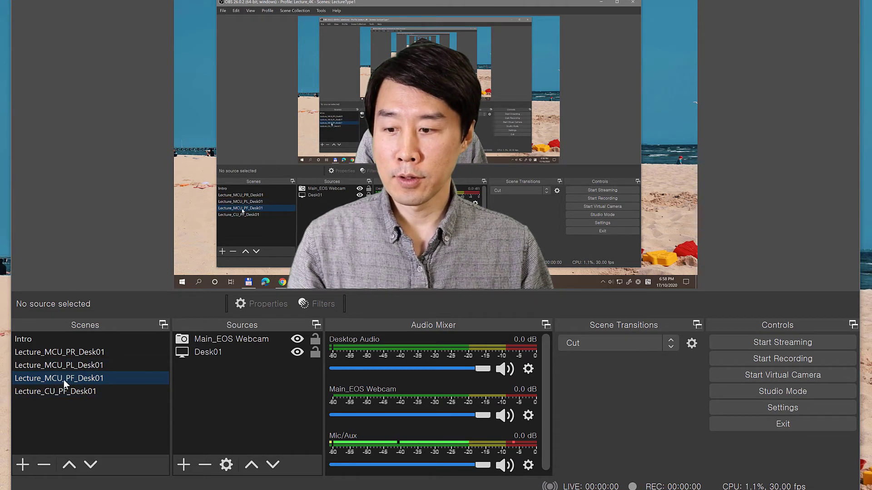
right_click(78, 378)
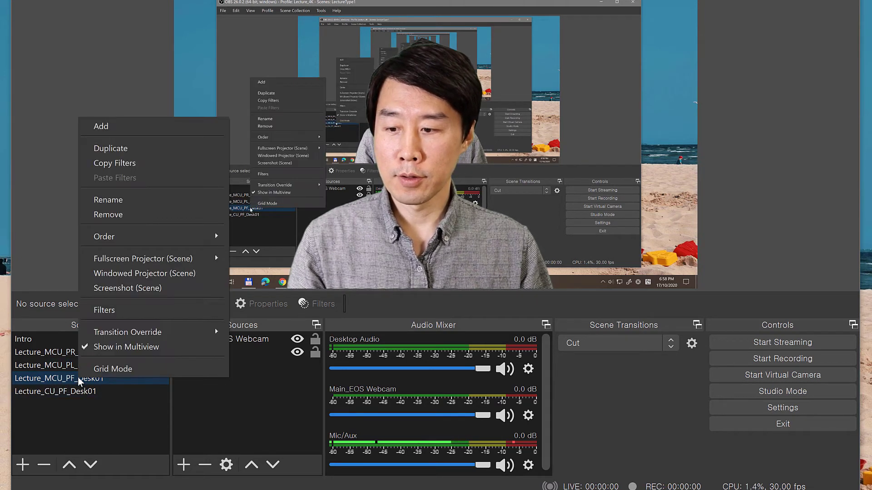
left_click(134, 148)
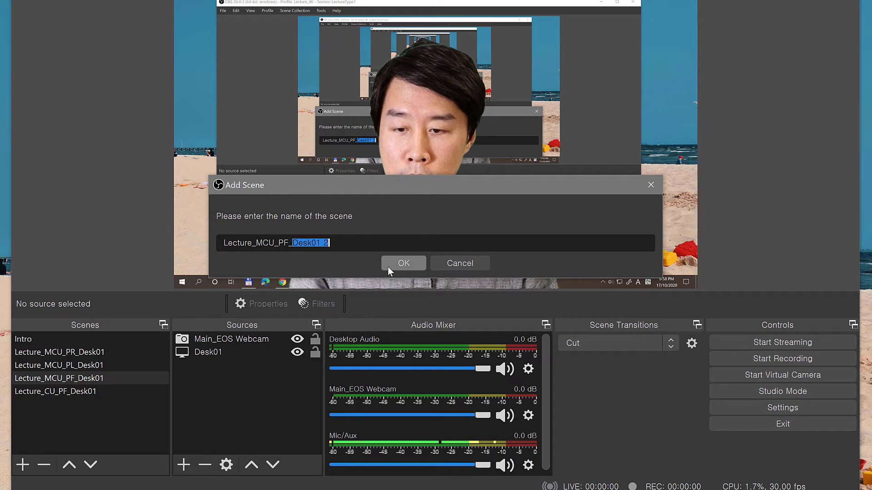
type("IMG01")
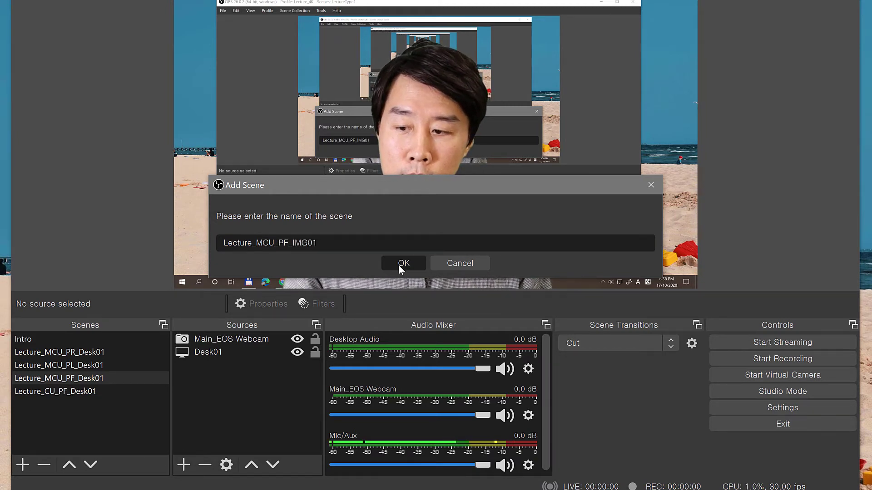
left_click(399, 264)
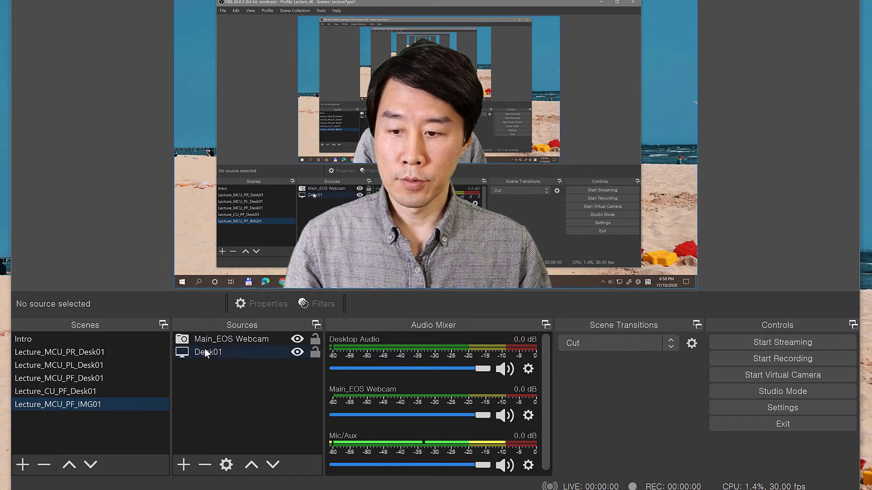
left_click(298, 351)
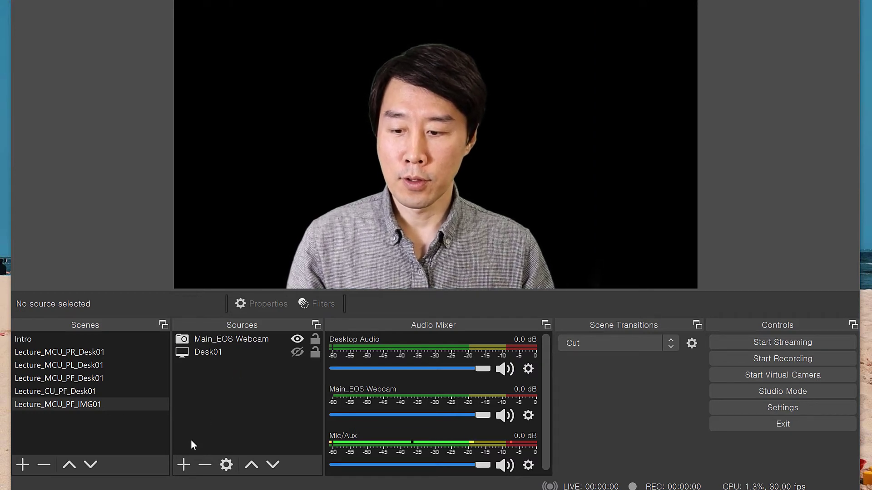
Switch to the OBS_Resources folder in File Explorer, copy 19413.jpg from its back subfolder, and return to OBS.
mouse_move(313, 489)
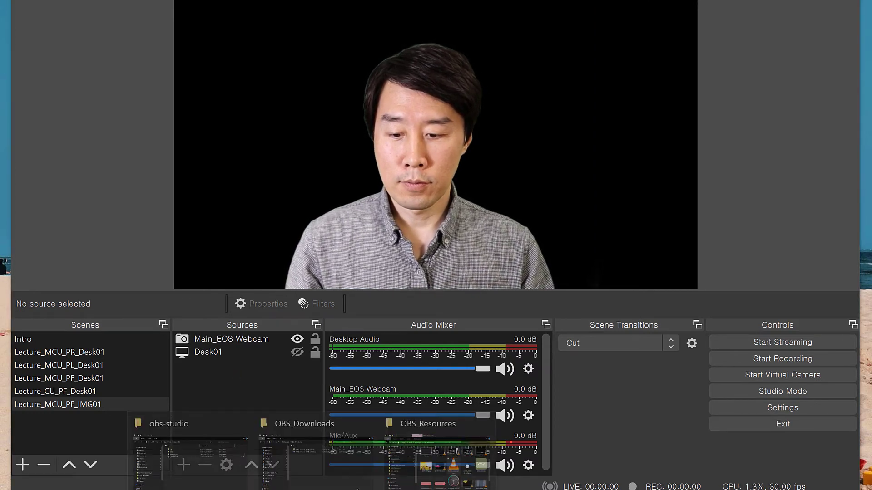
left_click(453, 474)
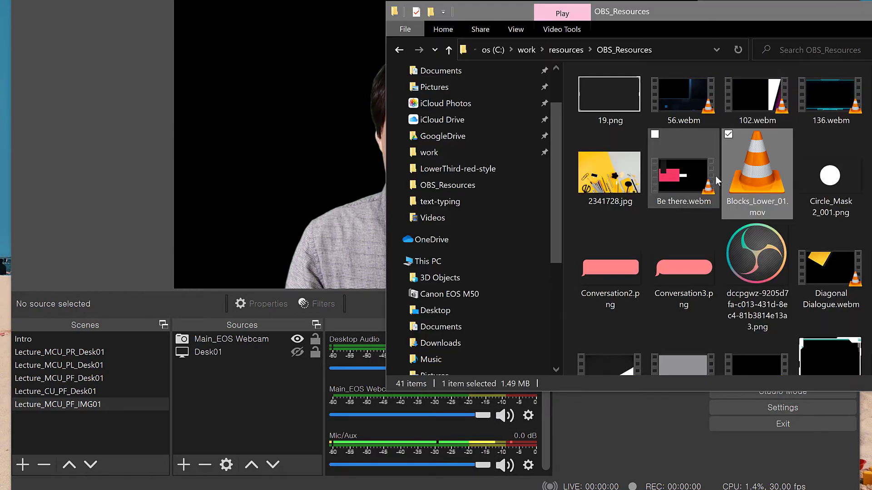
scroll(652, 220, "up", 3)
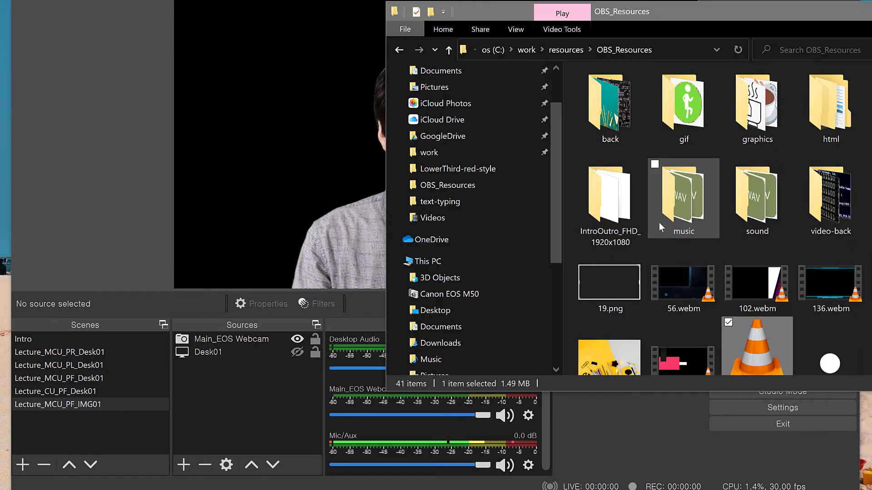
double_click(614, 110)
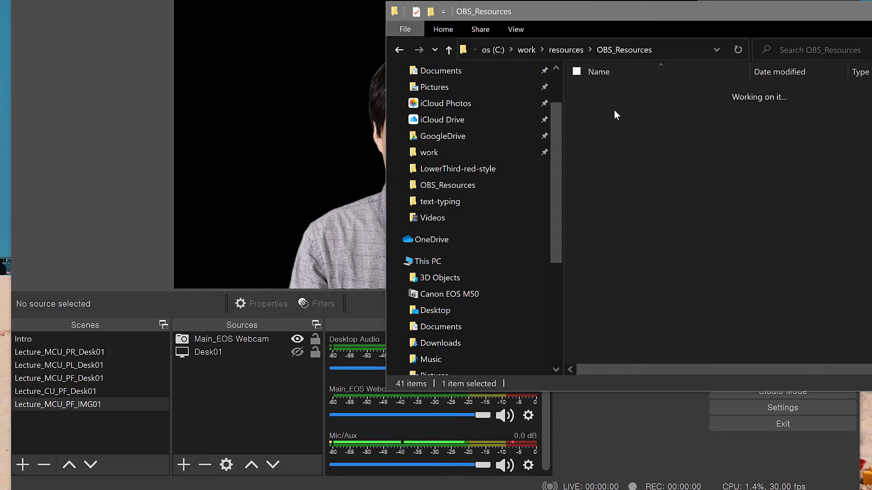
left_click(843, 275)
key("ctrl+c")
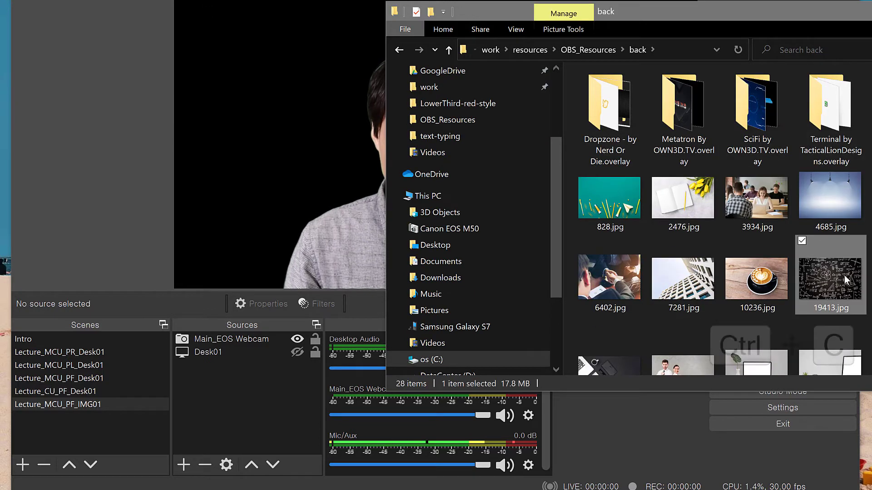
left_click(125, 174)
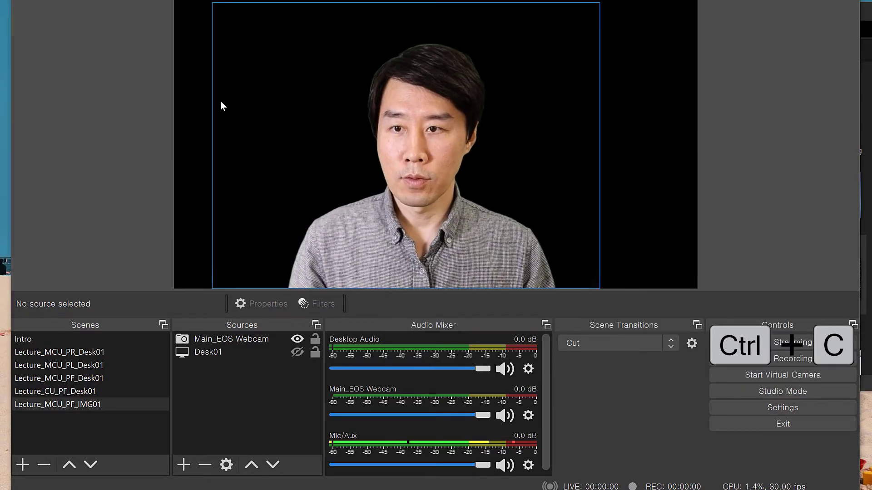
Add a new image source named Image_math to the Lecture_MCU_PF_IMG01 scene.
left_click(183, 463)
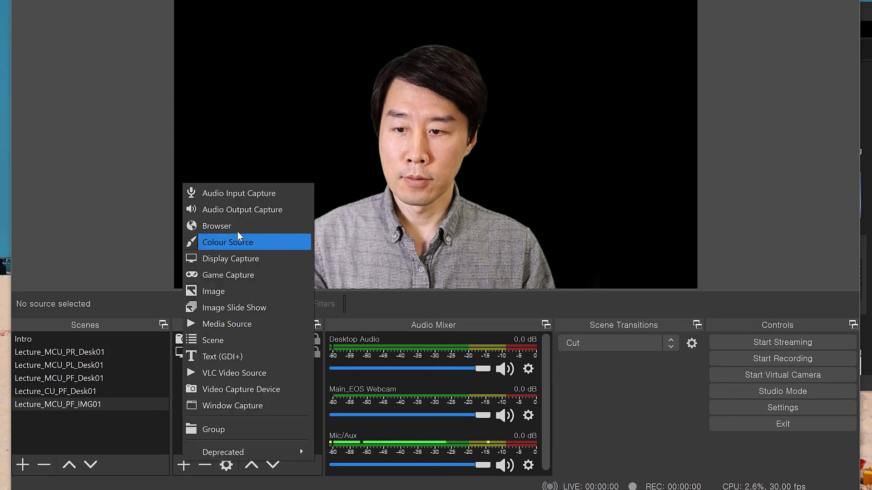
left_click(225, 292)
type("_")
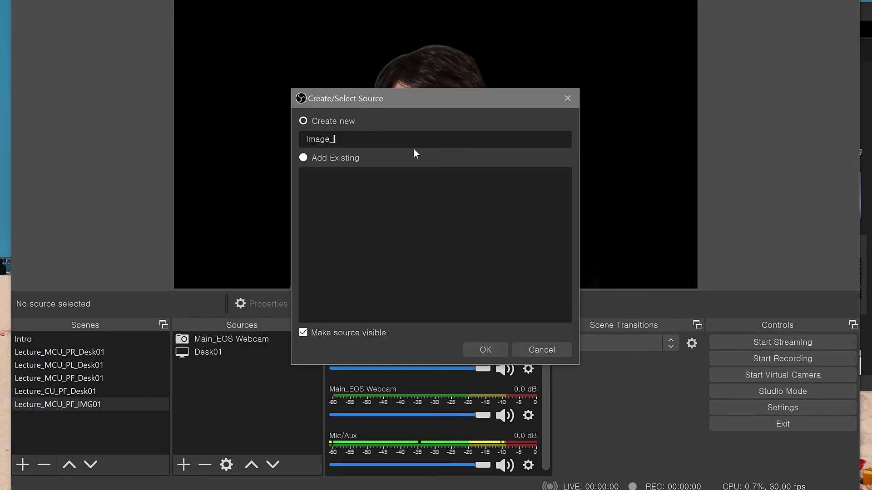
type("math")
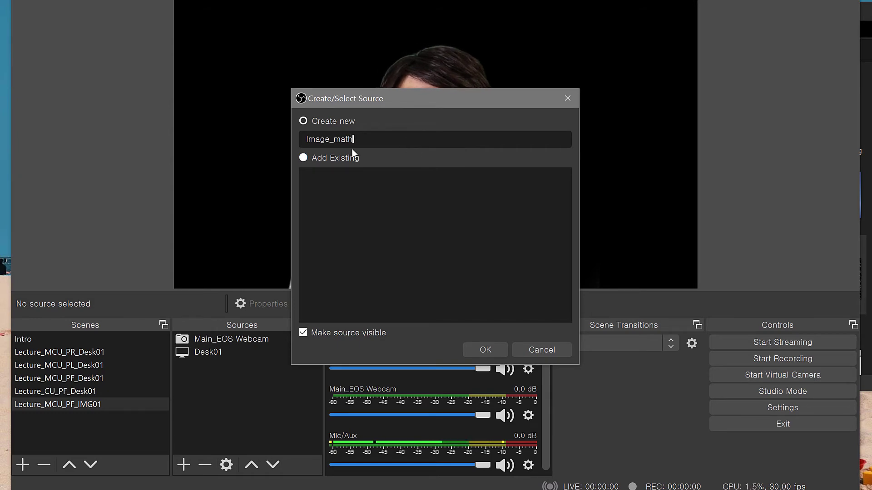
left_click(484, 349)
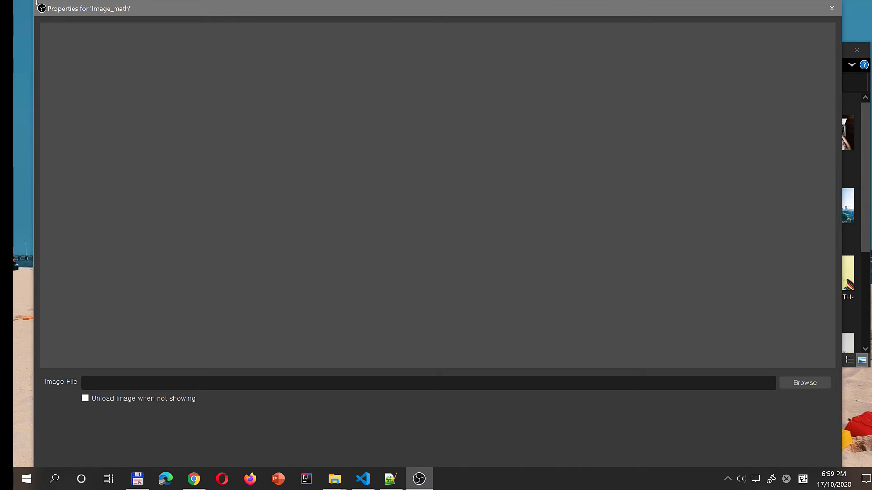
Set the Image_math source's image file to C:\work\resources\OBS_Resources\back\19413.jpg and accept its properties.
left_click(803, 385)
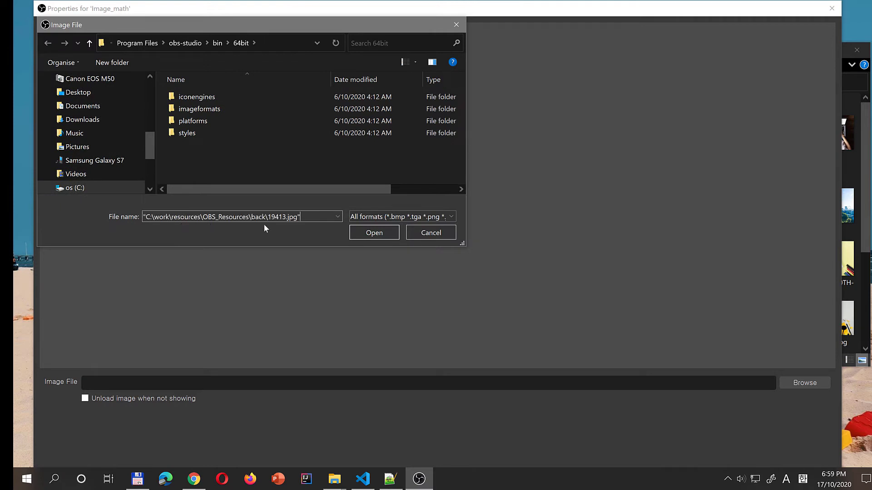
left_click(363, 231)
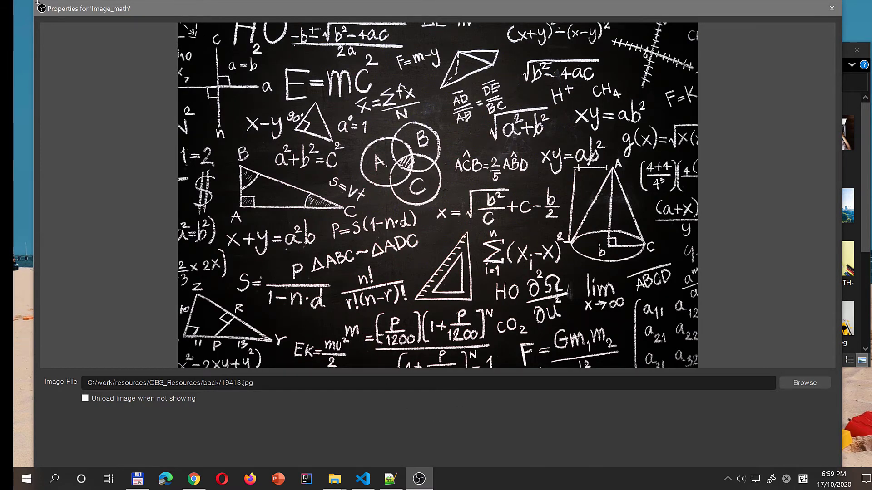
left_click_drag(34, 2, 204, 48)
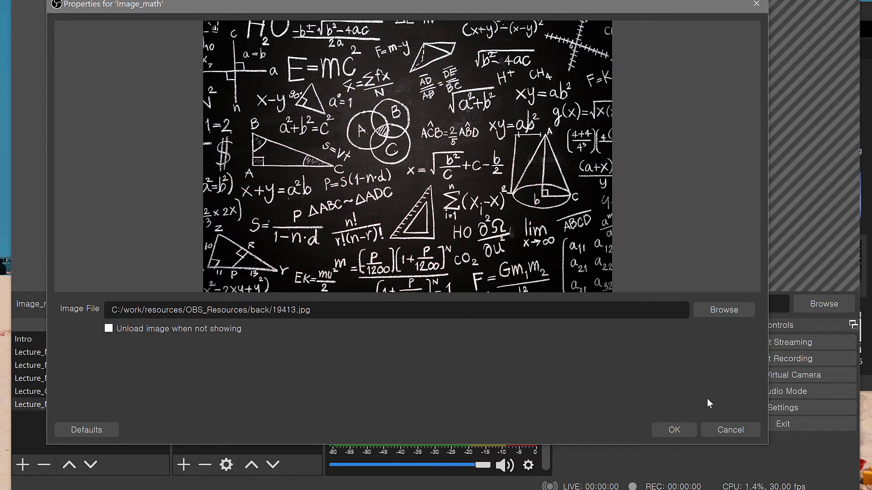
left_click(673, 430)
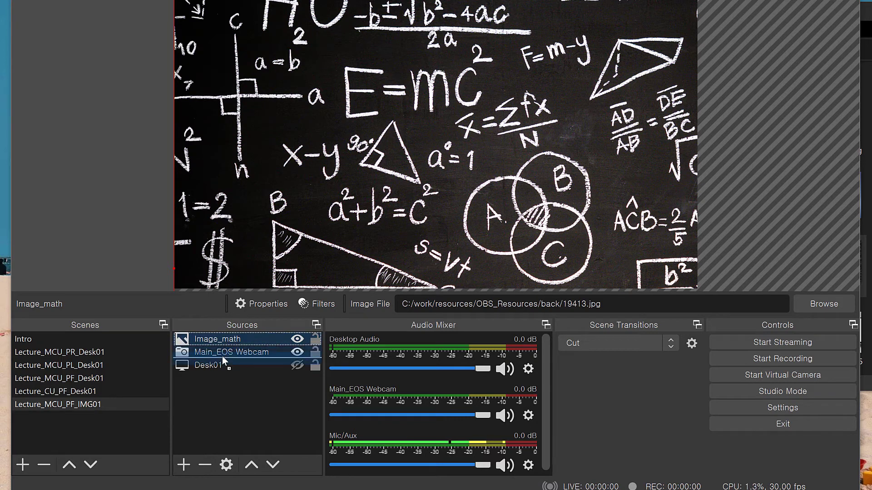
Move Image_math below Main_EOS Webcam in the source order and remove the Desk01 source from Lecture_MCU_PF_IMG01.
left_click_drag(222, 356, 222, 356)
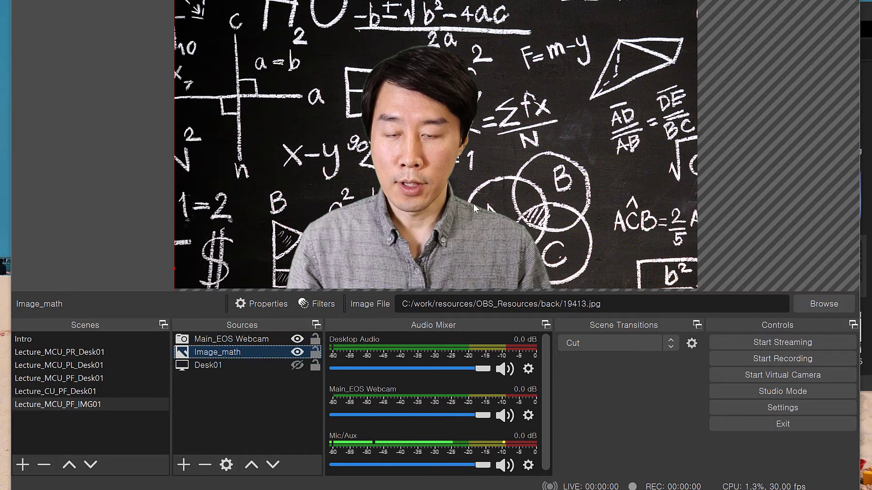
left_click(240, 401)
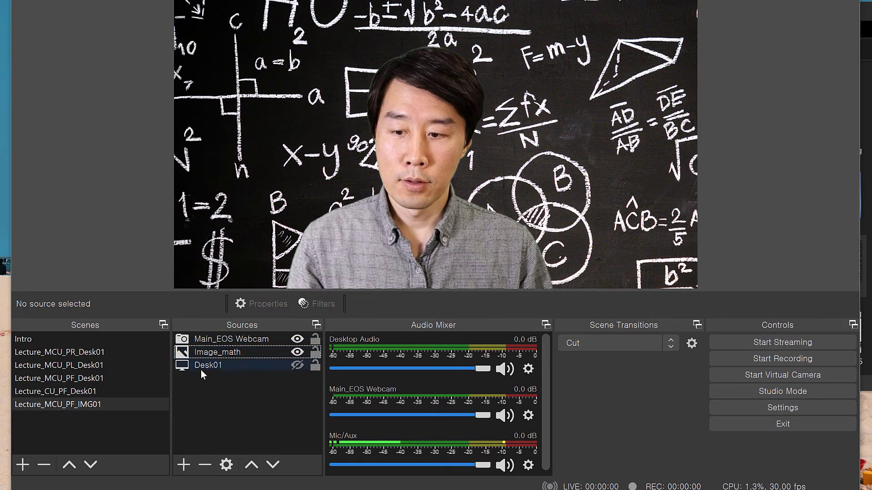
left_click(208, 369)
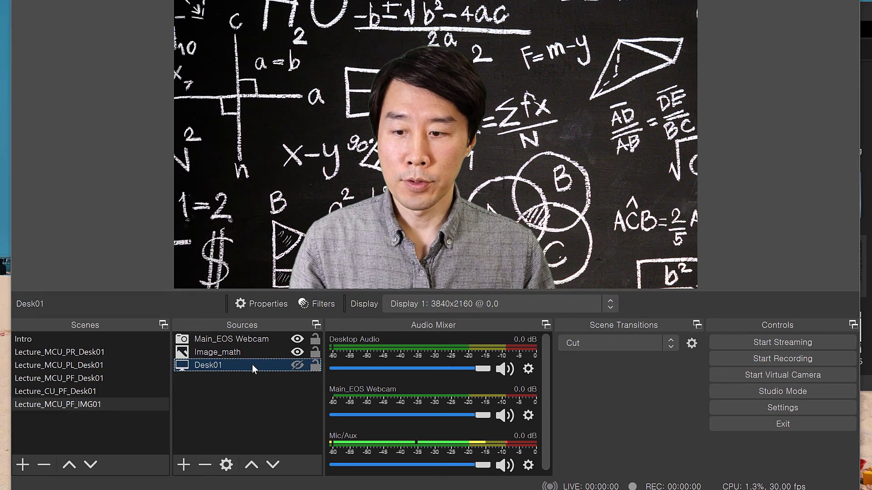
right_click(223, 366)
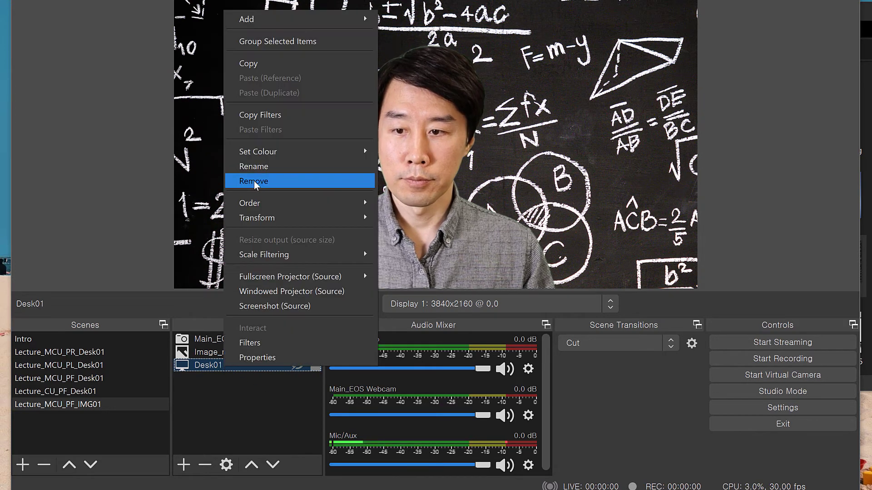
left_click(291, 181)
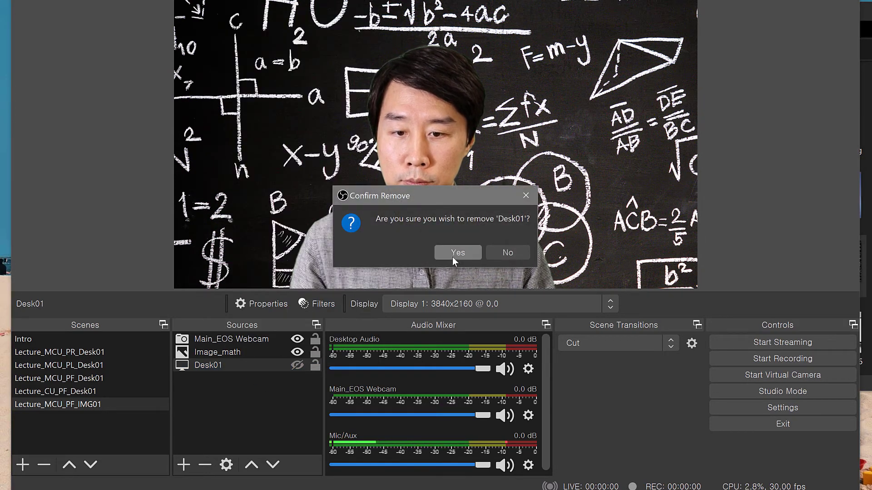
left_click(452, 257)
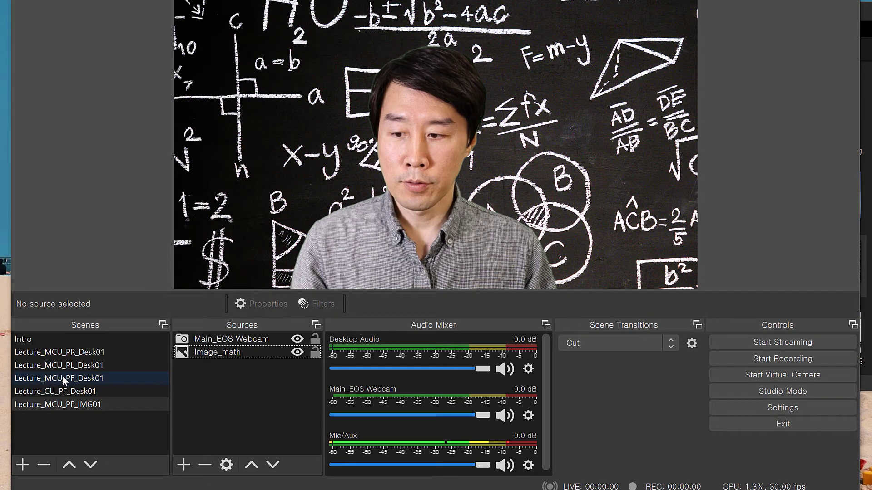
Shrink and reposition Image_math in the Lecture_MCU_PF_IMG01 scene so the chalkboard image matches the canvas width and covers the frame.
left_click(63, 378)
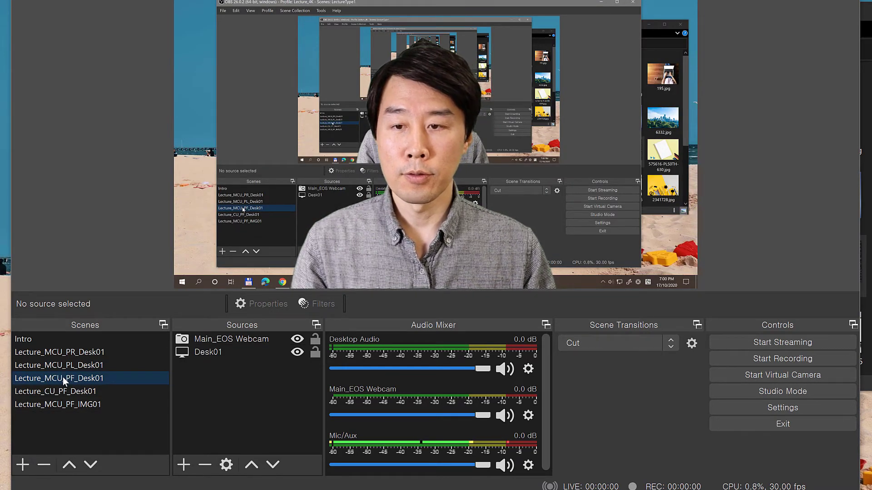
left_click(47, 405)
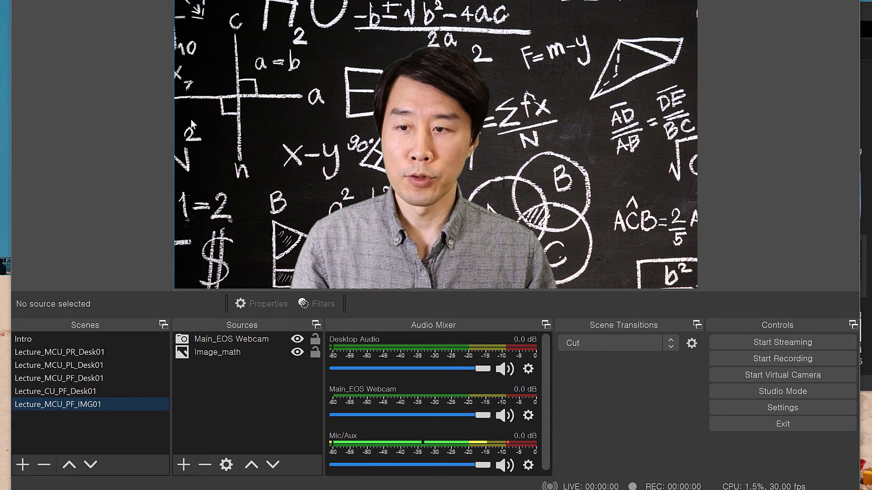
left_click(212, 354)
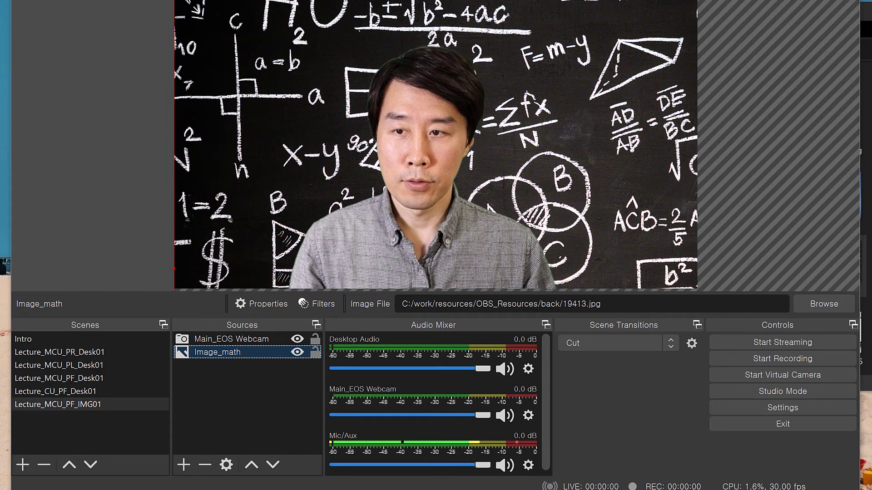
left_click_drag(217, 16, 343, 42)
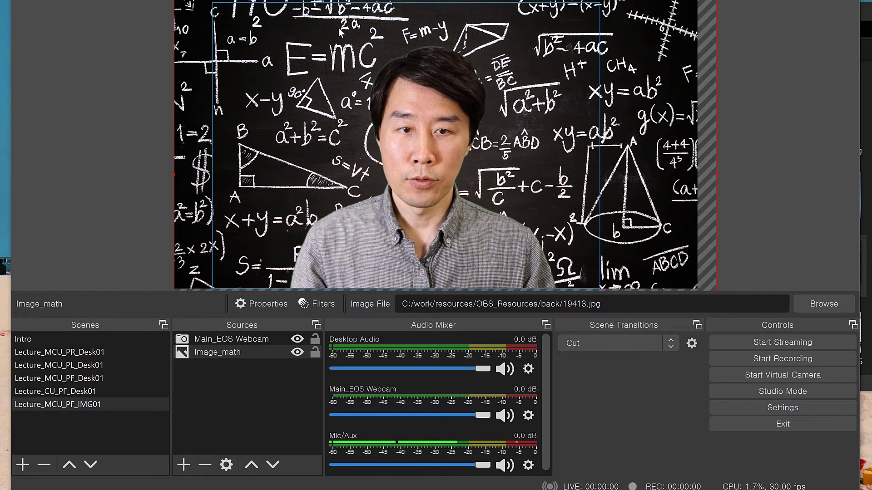
left_click_drag(715, 2, 677, 7)
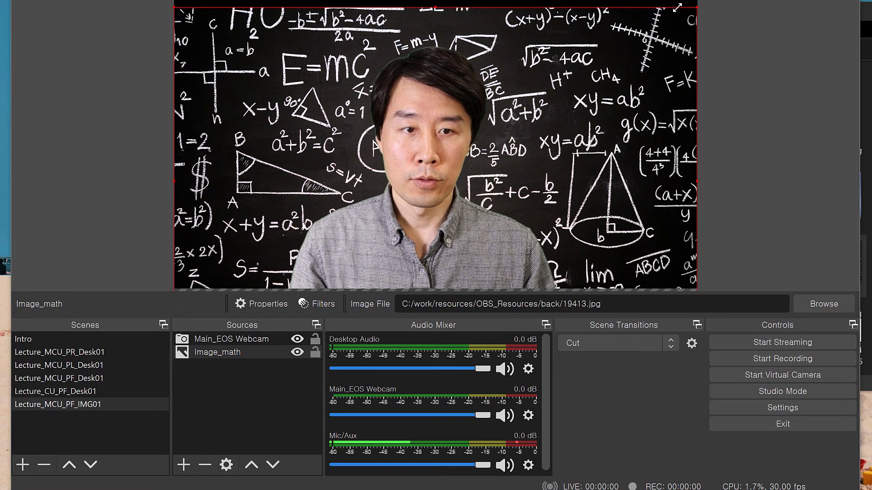
left_click_drag(655, 74, 652, 53)
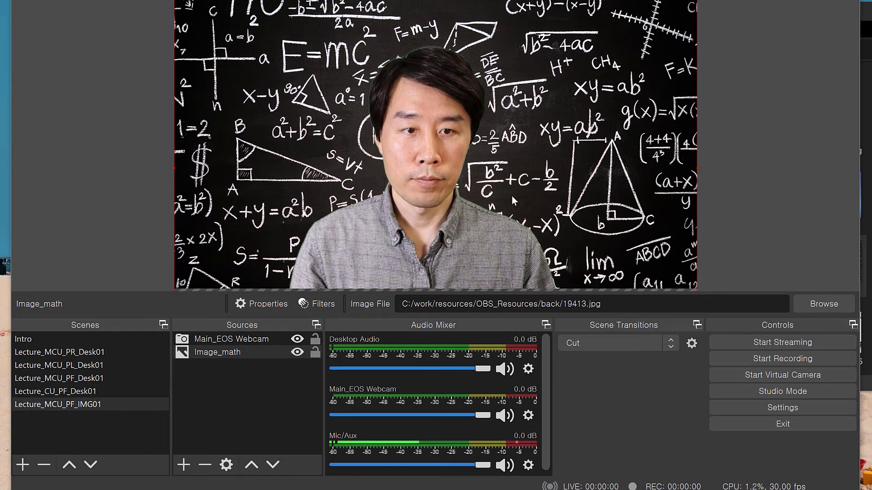
left_click(95, 126)
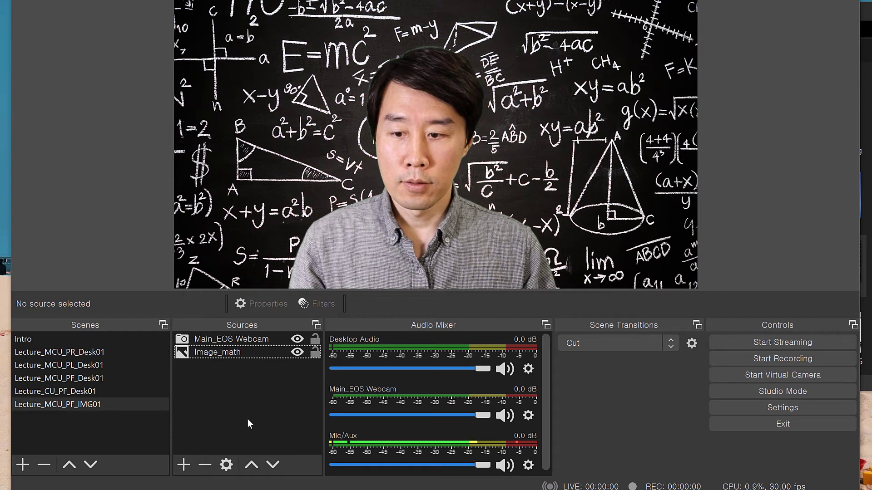
Duplicate the Lecture_MCU_PF_IMG01 scene and name the copy Lecture_MCU_PF_VID01.
left_click(77, 378)
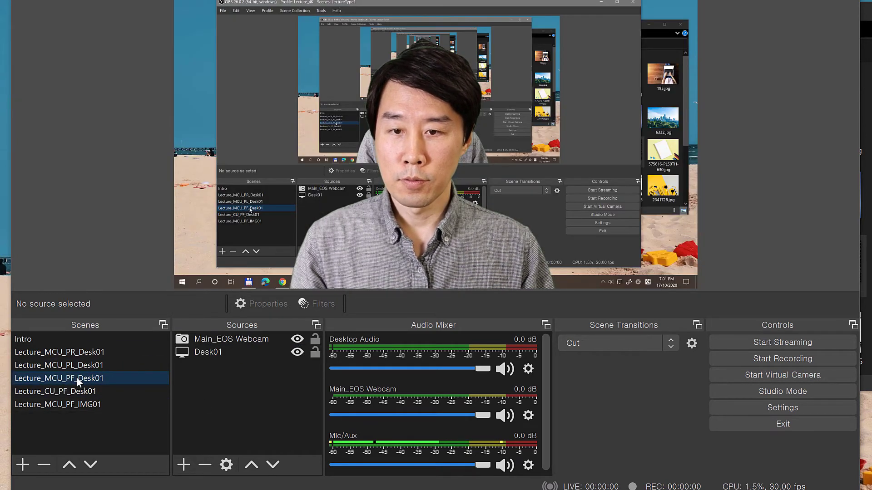
left_click(71, 407)
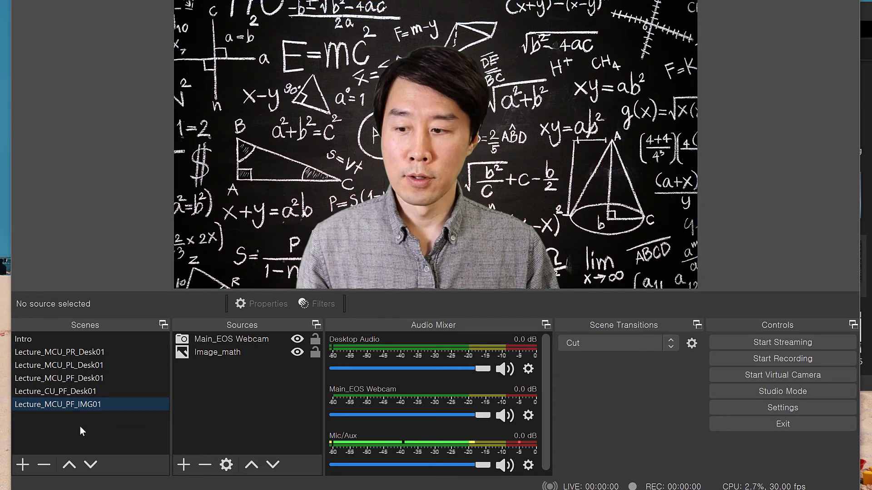
right_click(73, 402)
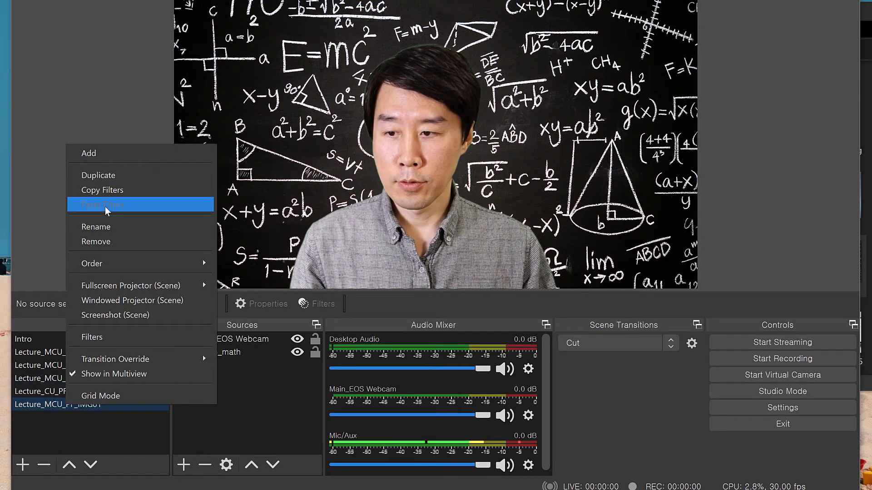
left_click(105, 177)
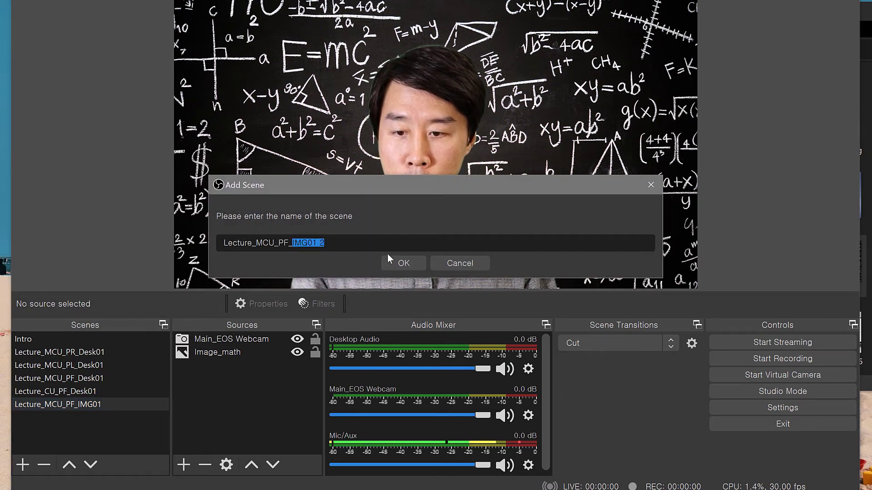
type("VID")
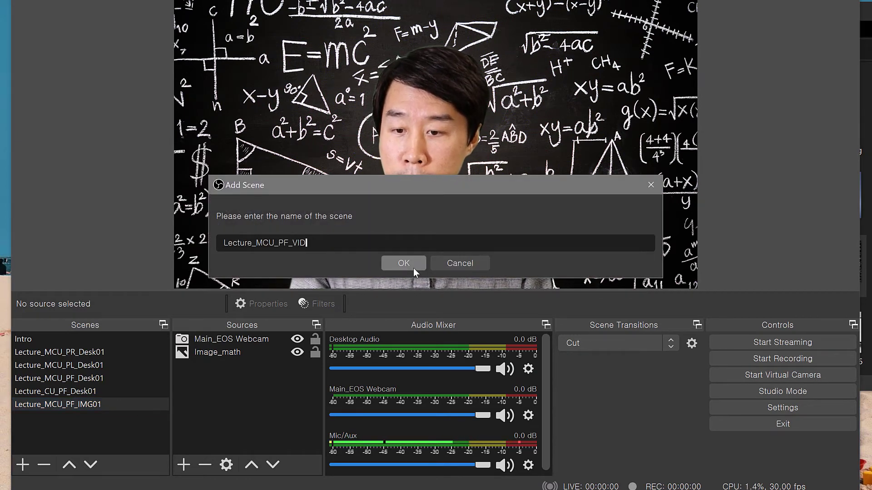
type("01")
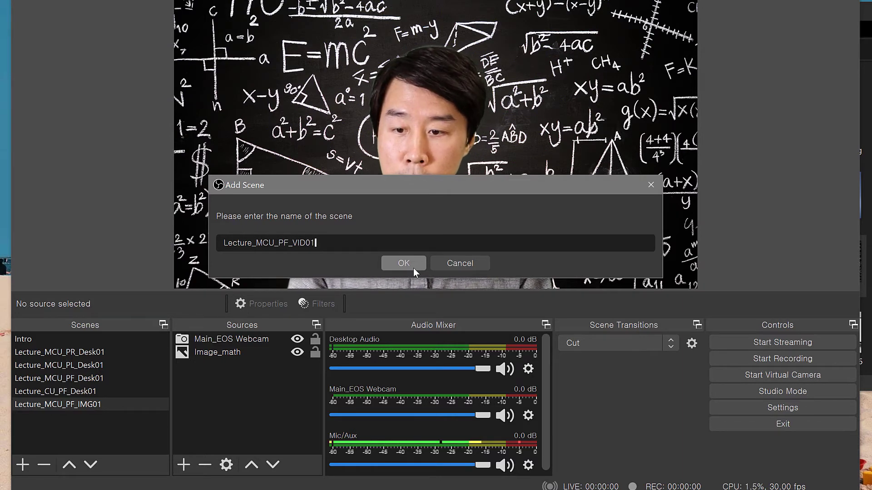
left_click(400, 264)
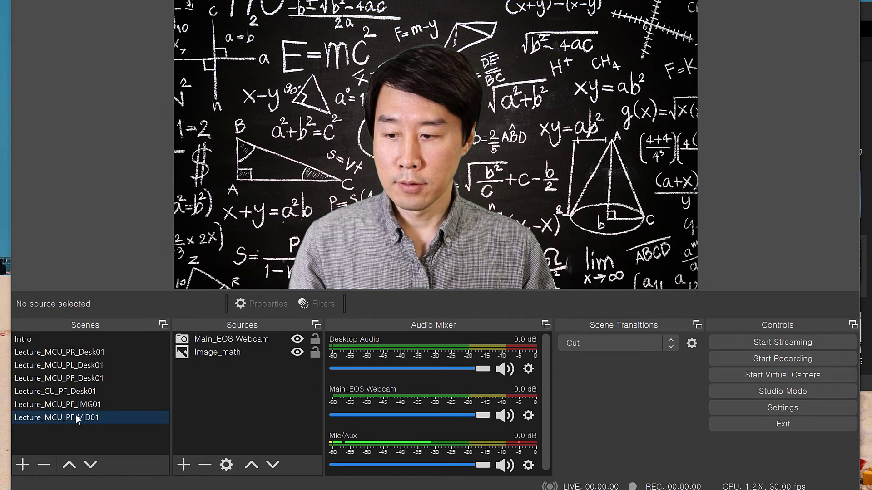
Start adding a new media source to Lecture_MCU_PF_VID01 and enter VID_ as the beginning of its name.
left_click(226, 352)
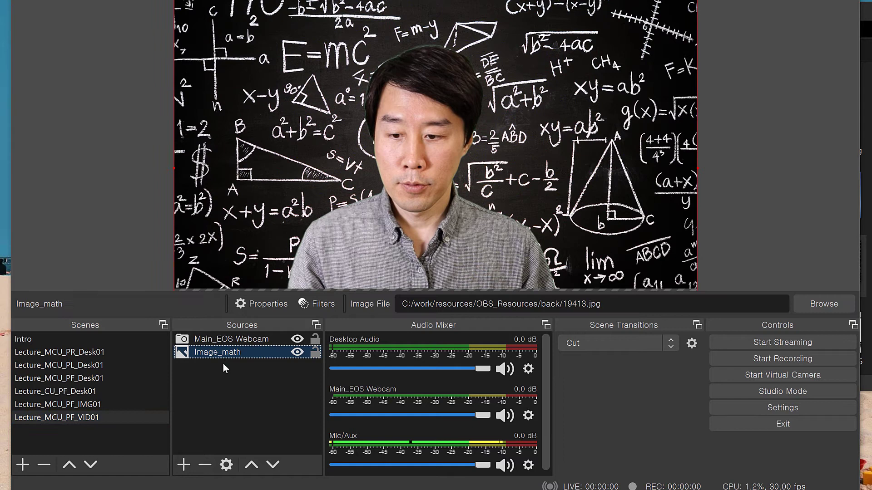
left_click(192, 435)
left_click(183, 462)
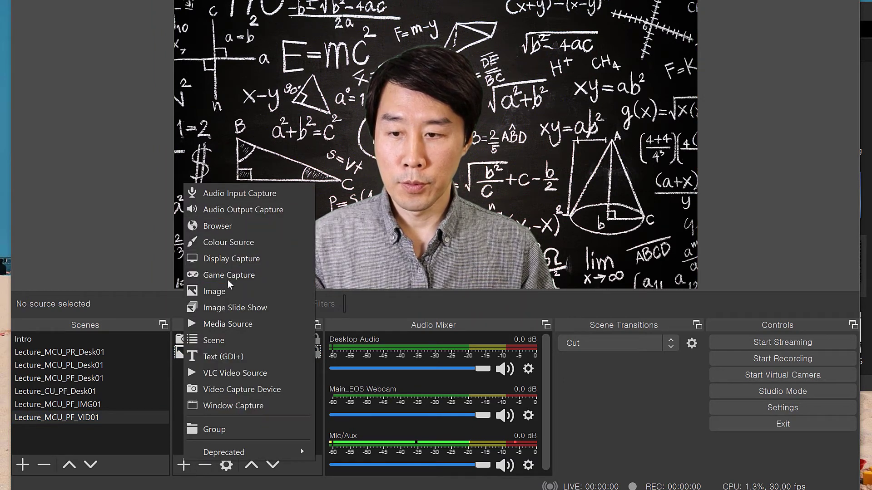
left_click(233, 323)
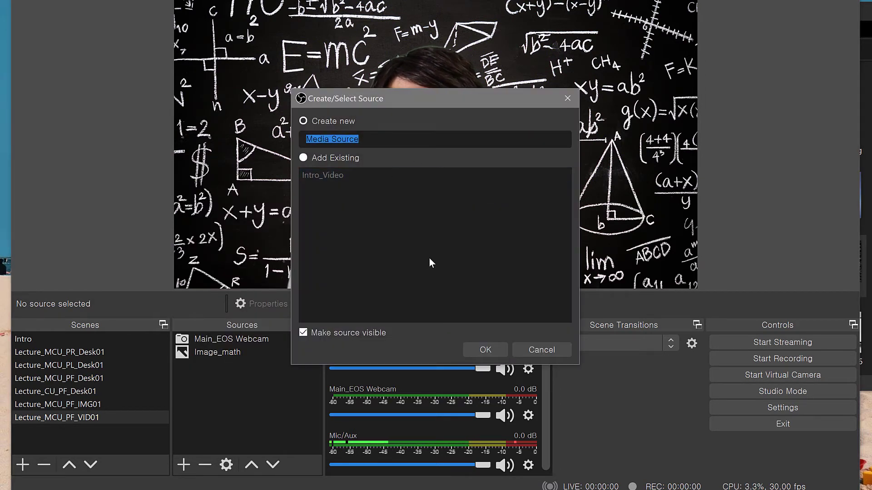
type("V")
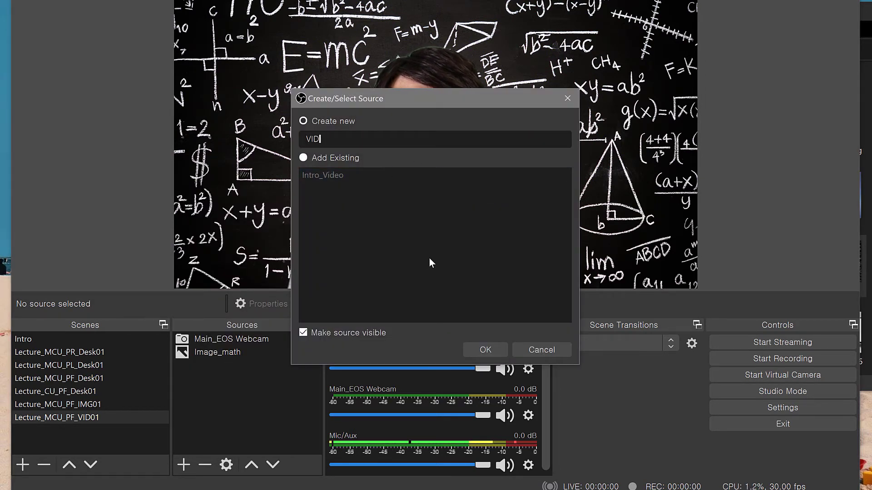
type("ID_")
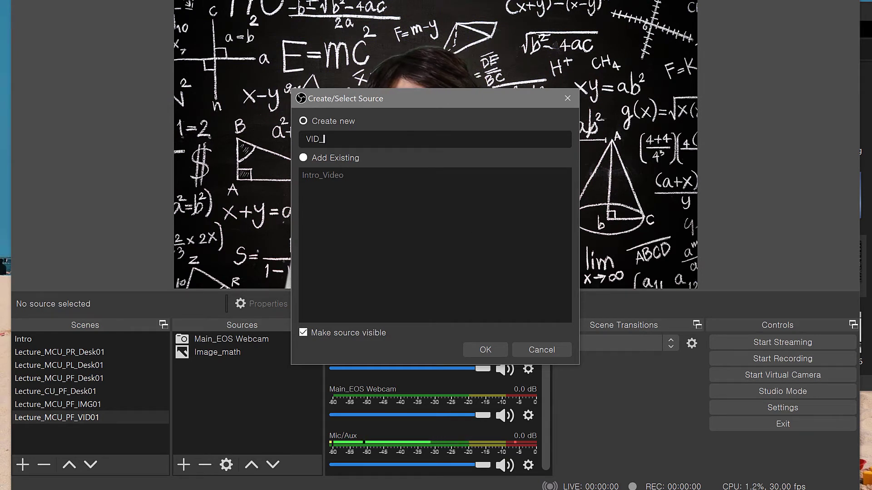
Switch to File Explorer, copy the path of me_9107665_social-media-icons_hd.mp4 from the OBS_Resources video-back folder, and return to OBS.
key("alt+Tab")
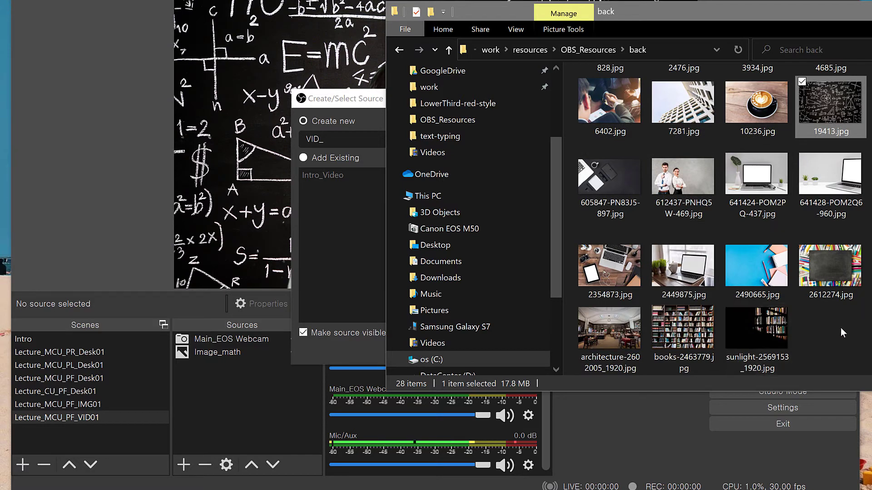
scroll(847, 227, "up", 3)
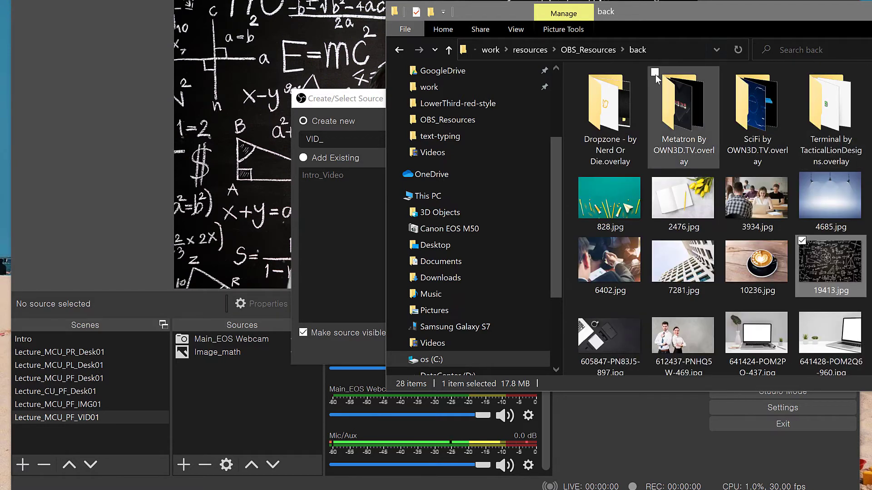
left_click(449, 51)
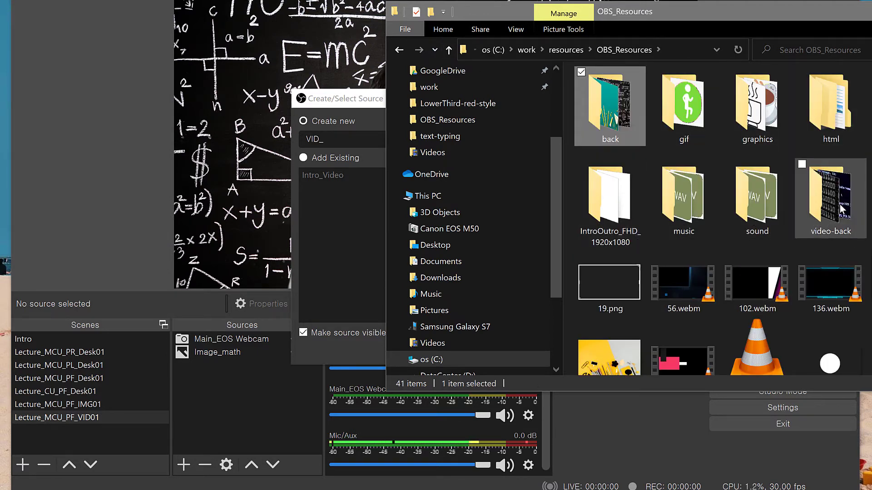
double_click(799, 214)
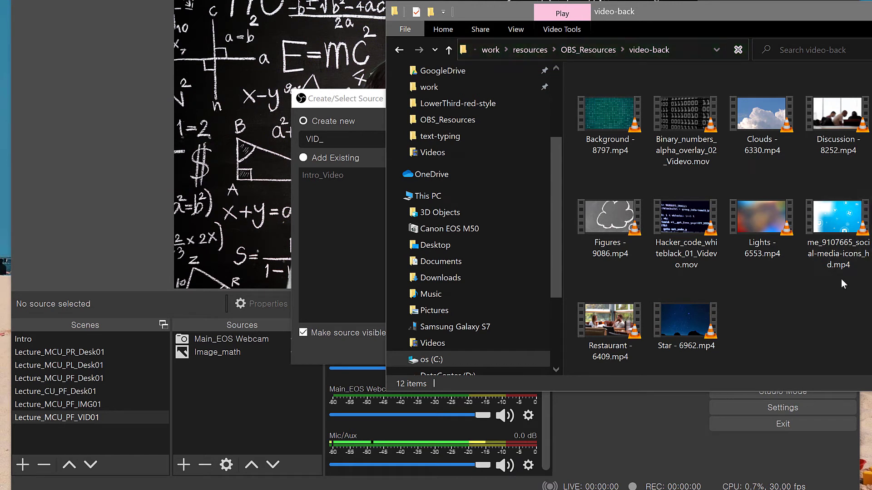
left_click(831, 219)
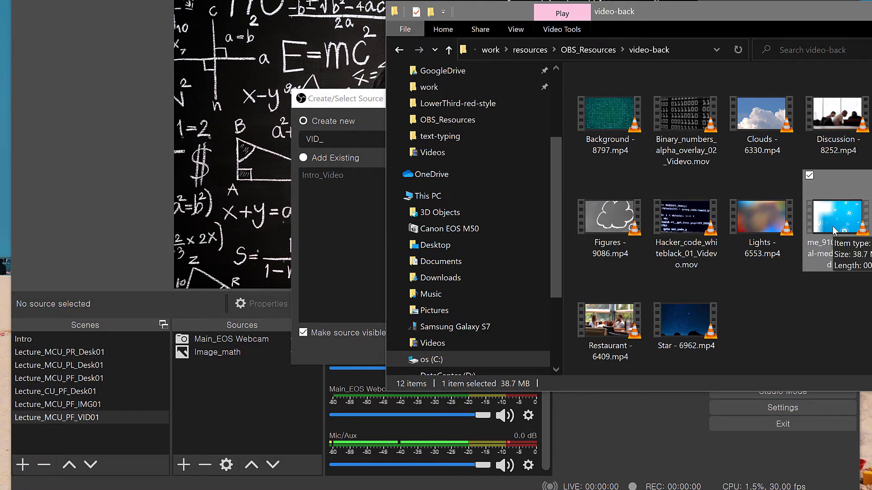
left_click(318, 262)
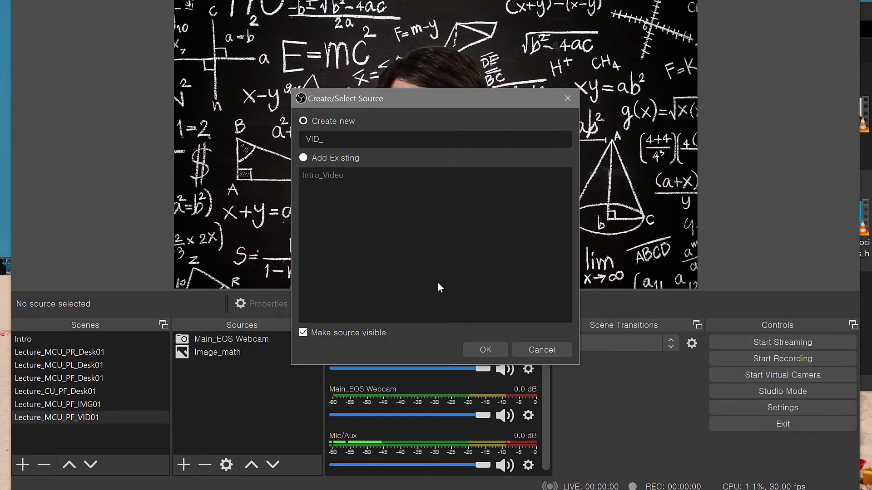
Complete the new media source's name as VID_sky and create it.
key("BackSpace")
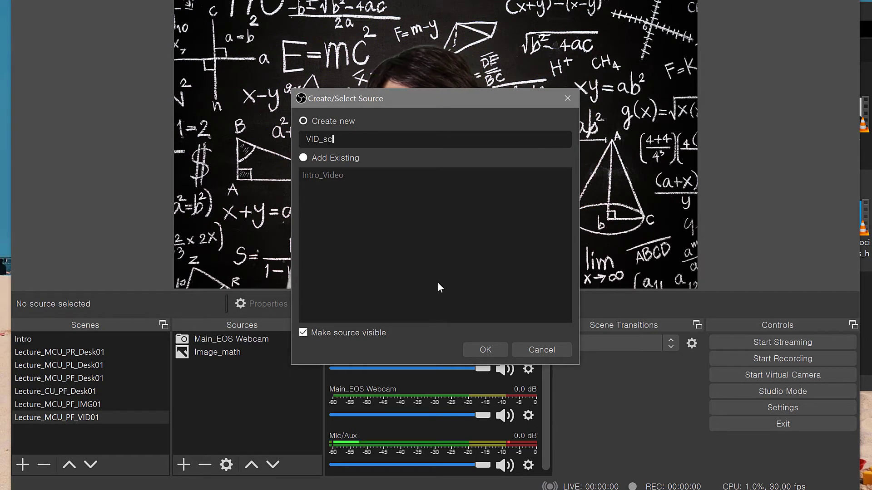
type("ky")
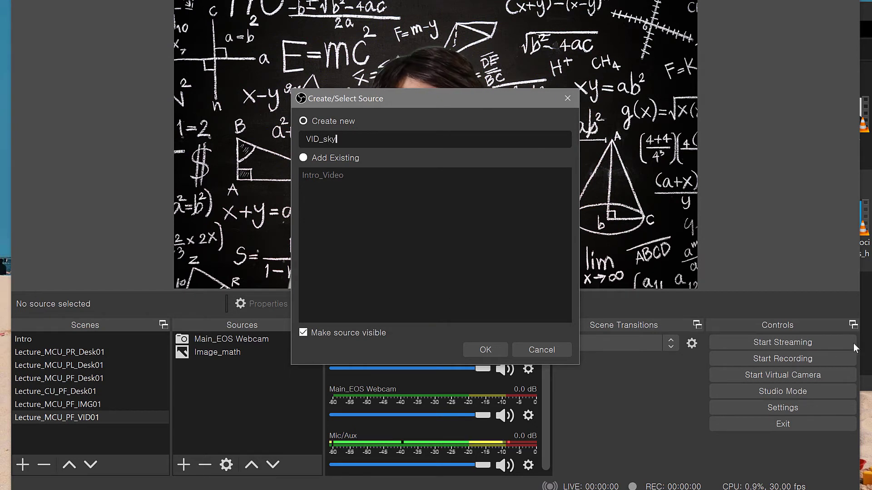
left_click(487, 351)
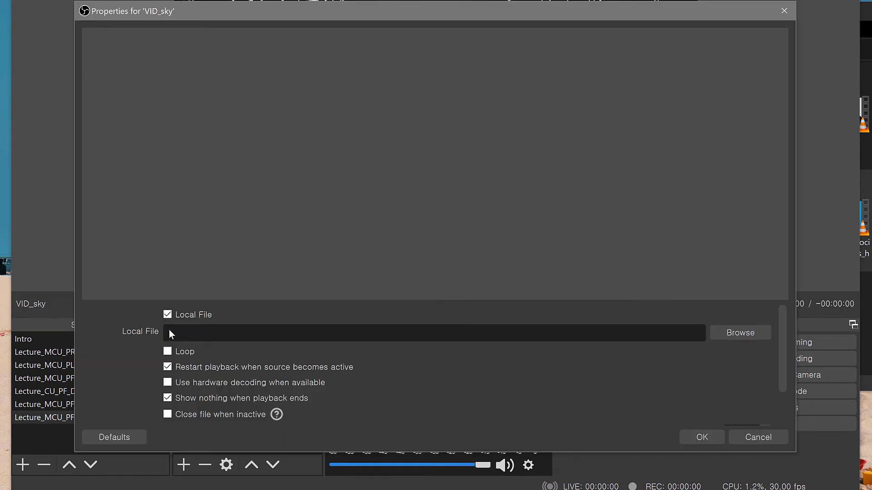
Load me_9107665_social-media-icons_hd.mp4 into VID_sky with looping and hardware decoding enabled and "Show nothing when playback ends" disabled, and accept the properties.
left_click(737, 333)
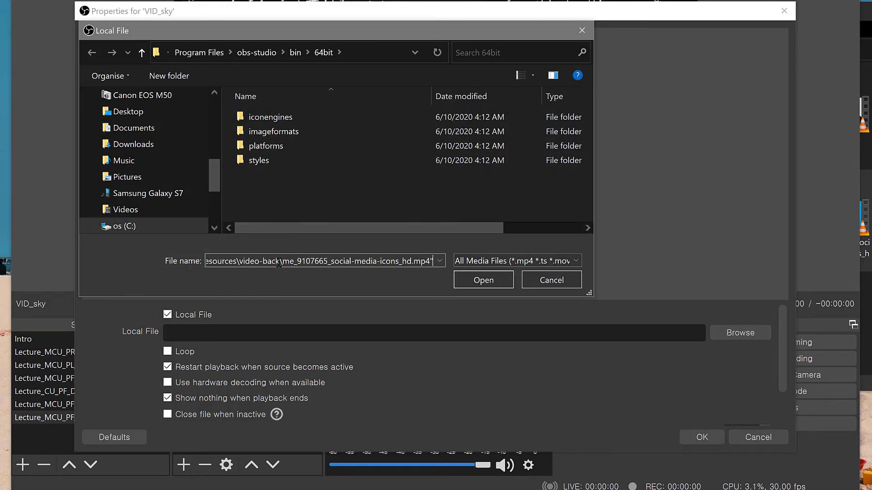
left_click(488, 282)
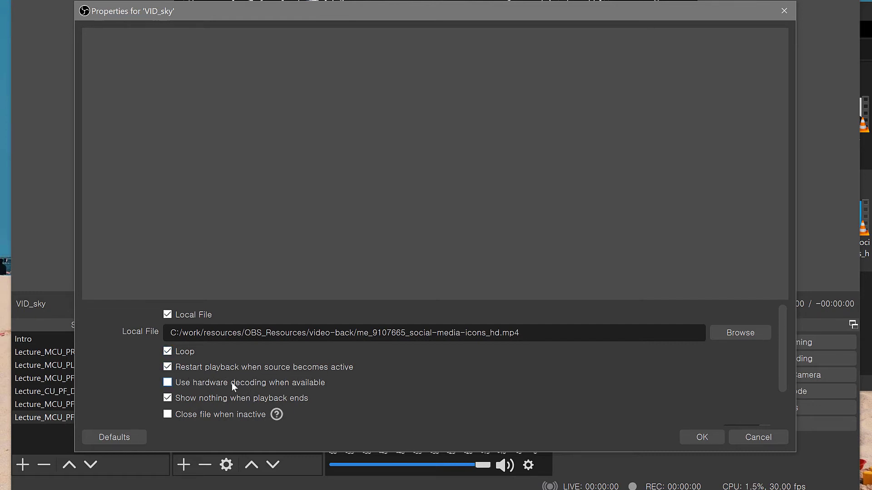
left_click(168, 384)
left_click(167, 399)
left_click_drag(783, 373, 780, 405)
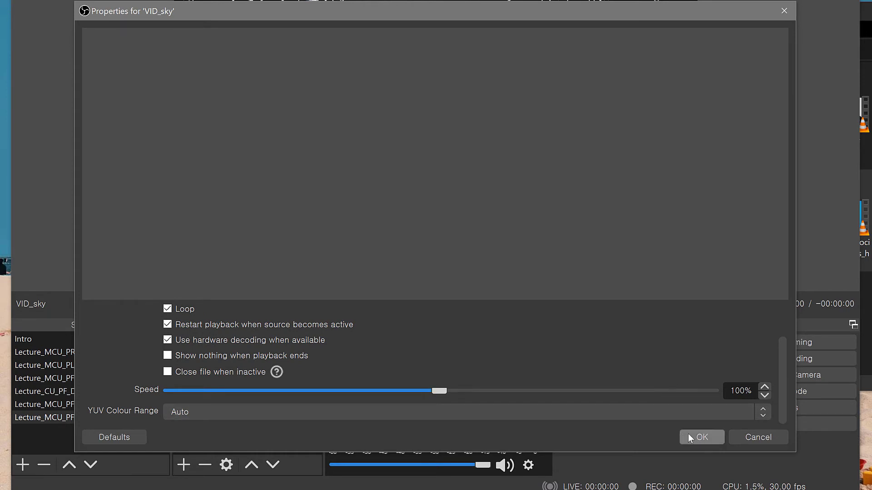
left_click(702, 437)
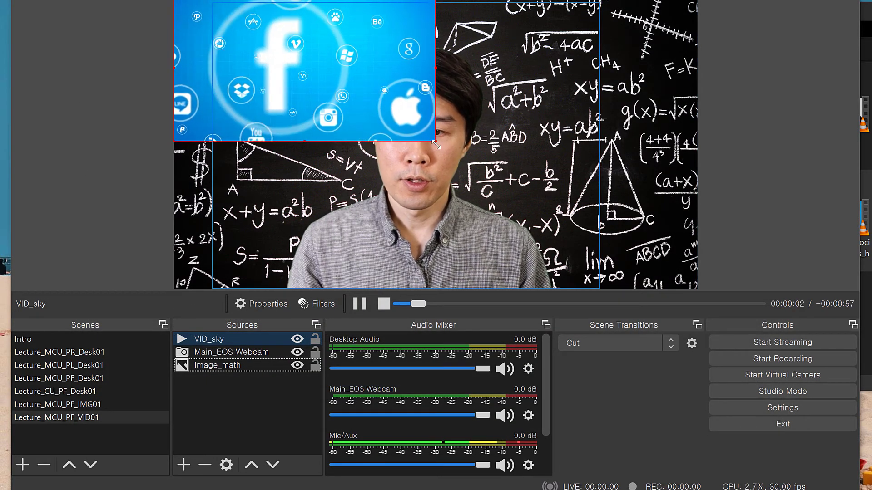
Enlarge VID_sky to fill the canvas and move it below Main_EOS Webcam in the source order.
left_click_drag(436, 144, 697, 289)
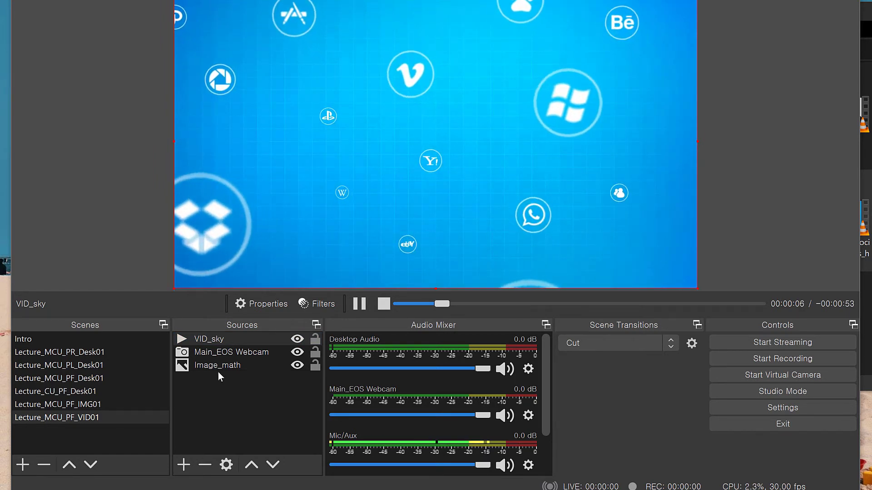
left_click_drag(209, 341, 214, 359)
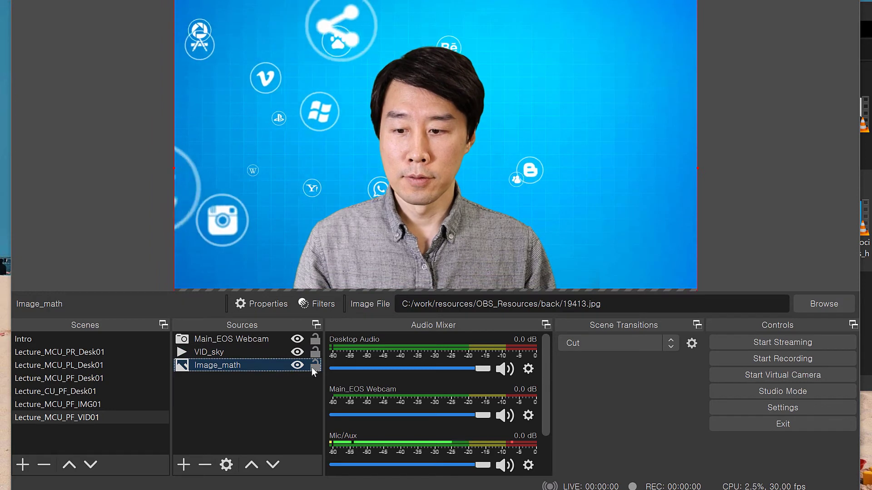
Remove the Image_math source from the Lecture_MCU_PF_VID01 scene and confirm the removal.
left_click(298, 366)
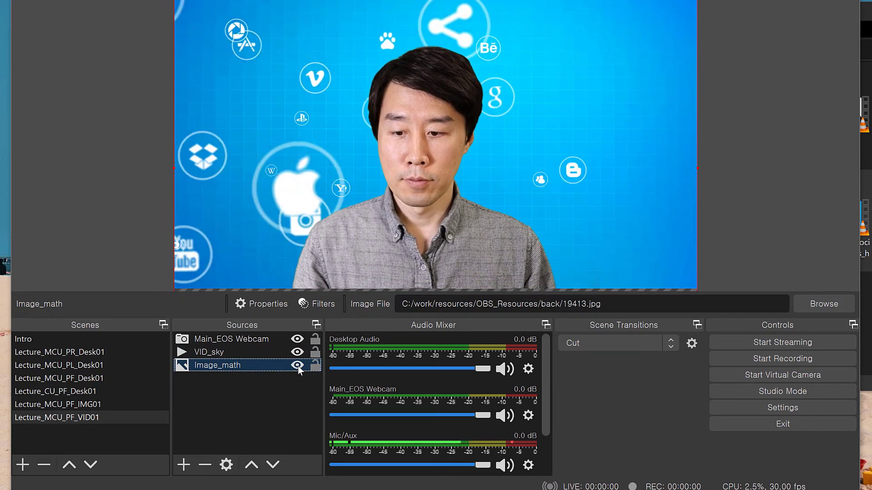
left_click(226, 366)
right_click(226, 366)
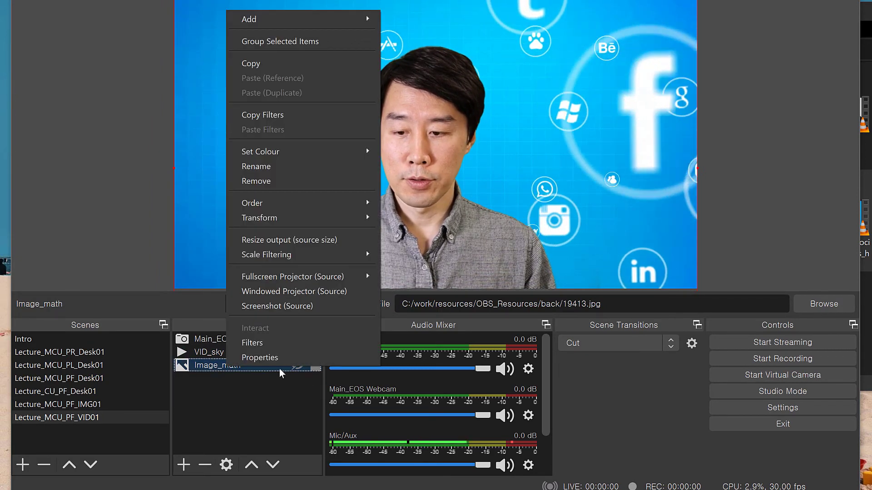
left_click(272, 181)
left_click(462, 253)
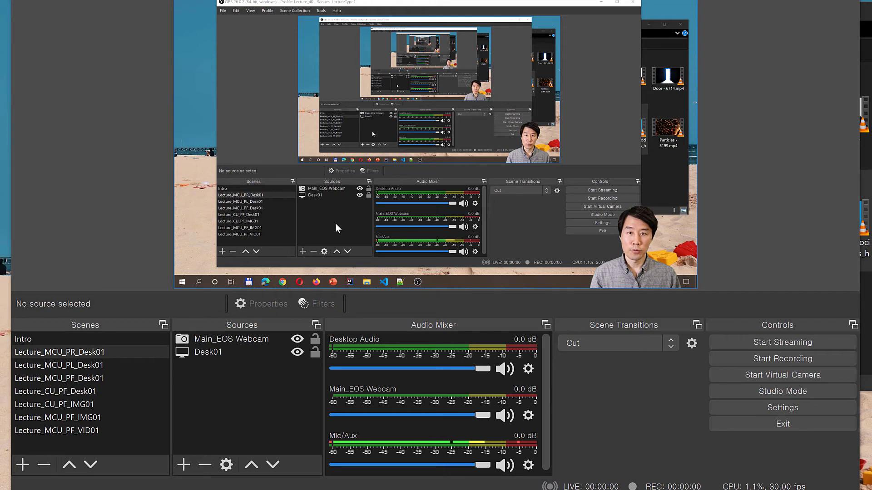
Add a new Text (GDI+) source with its default name to the Lecture_MCU_PR_Desk01 scene.
left_click(71, 391)
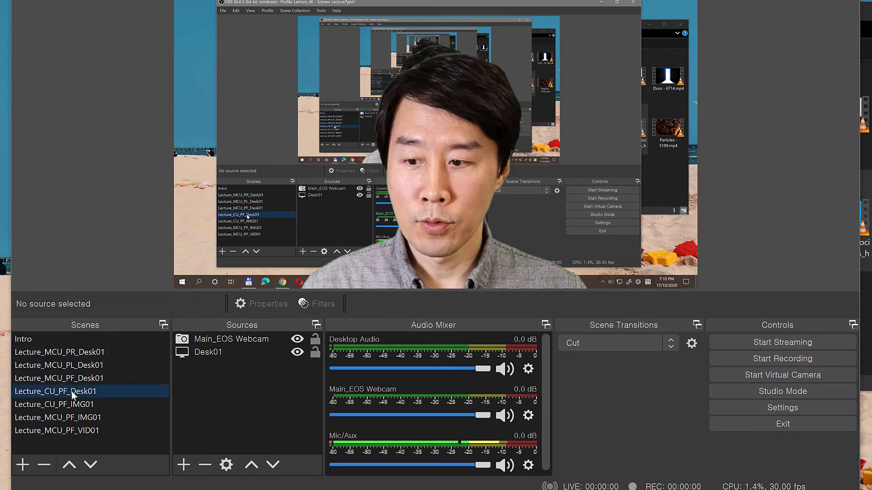
left_click(80, 350)
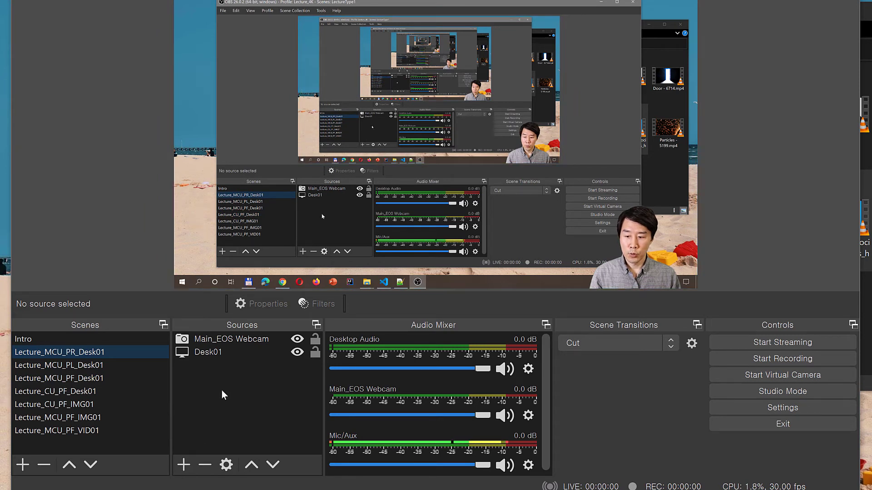
left_click(182, 464)
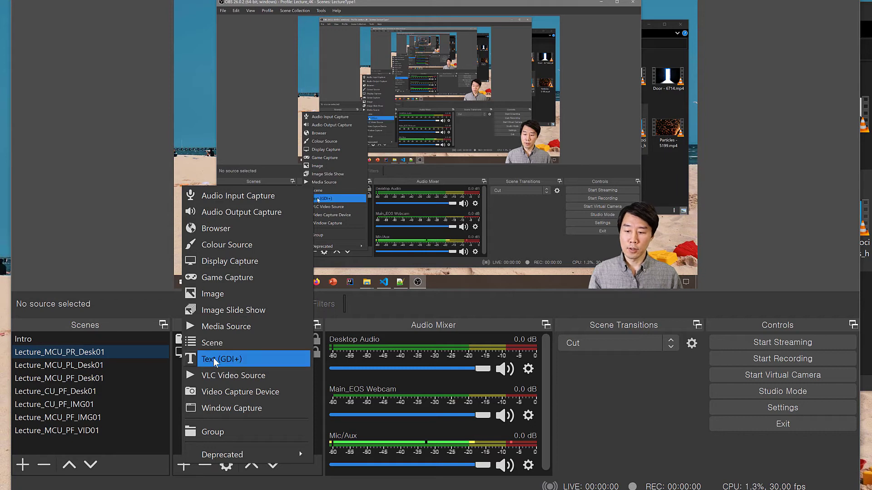
left_click(193, 360)
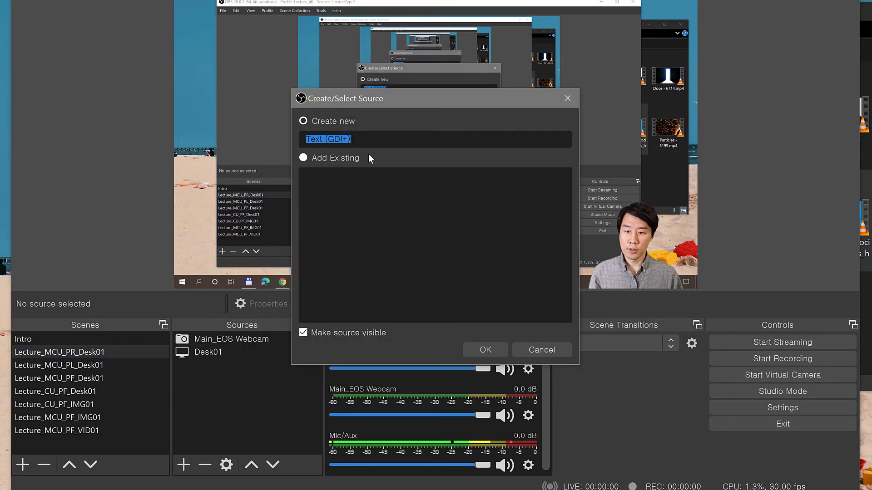
left_click(492, 348)
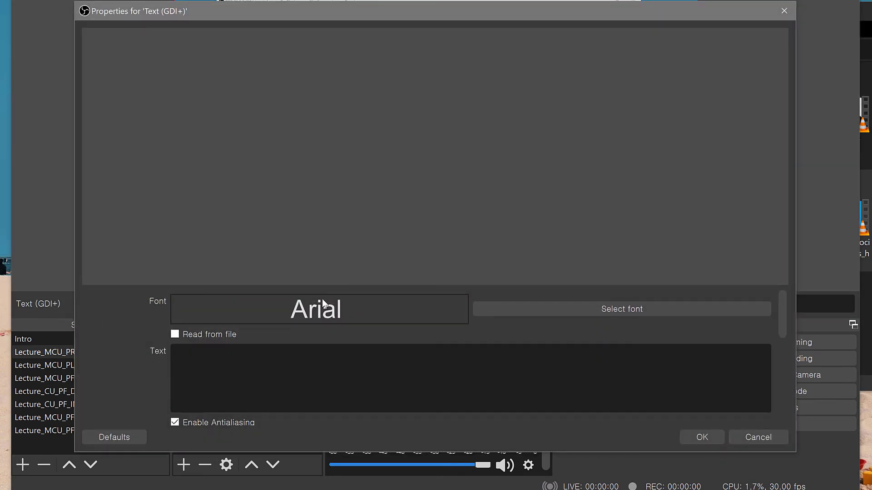
Enter "Hello World" as the source's text, set its background opacity to 15%, and accept the properties.
type("H")
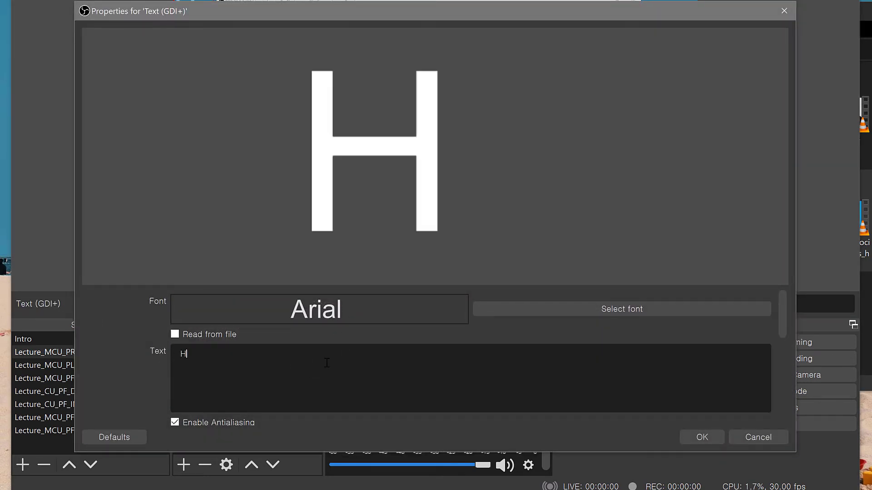
type("ello World")
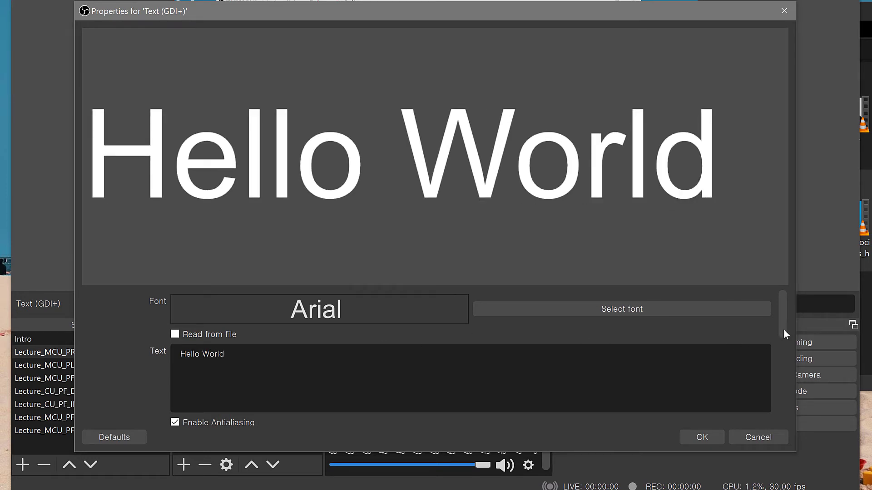
left_click_drag(783, 329, 783, 382)
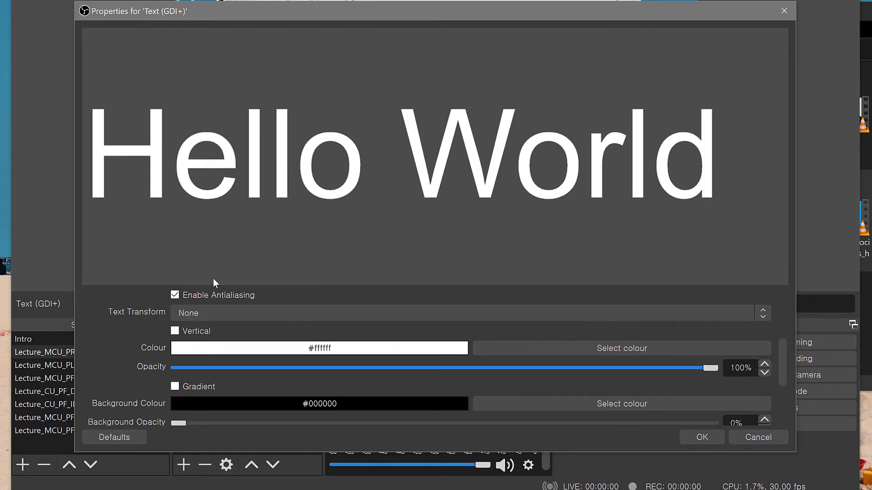
scroll(750, 388, "down", 3)
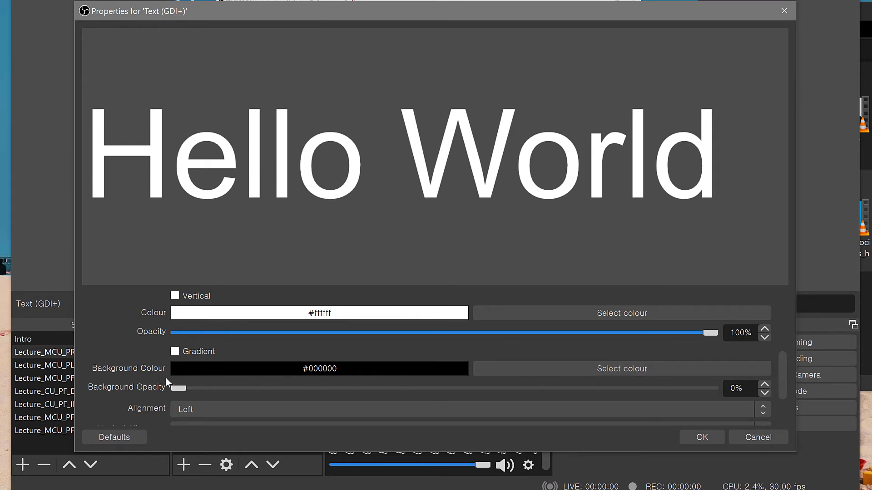
left_click_drag(784, 384, 781, 392)
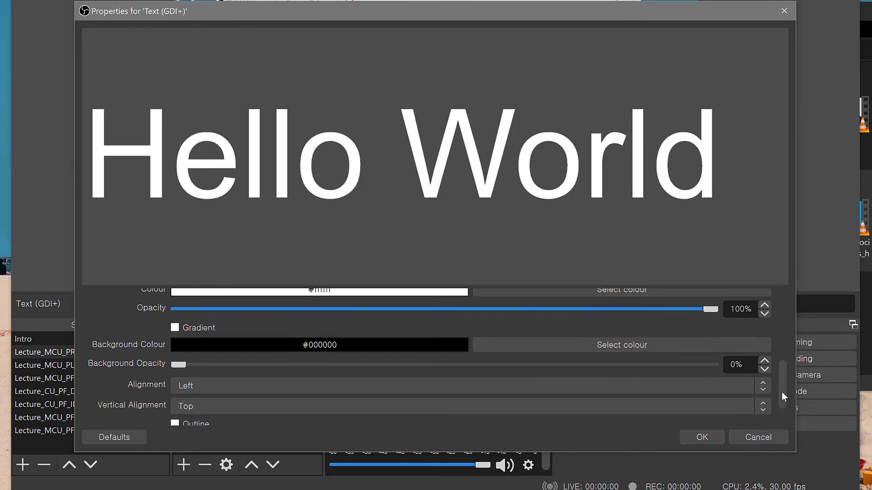
left_click_drag(197, 368, 261, 387)
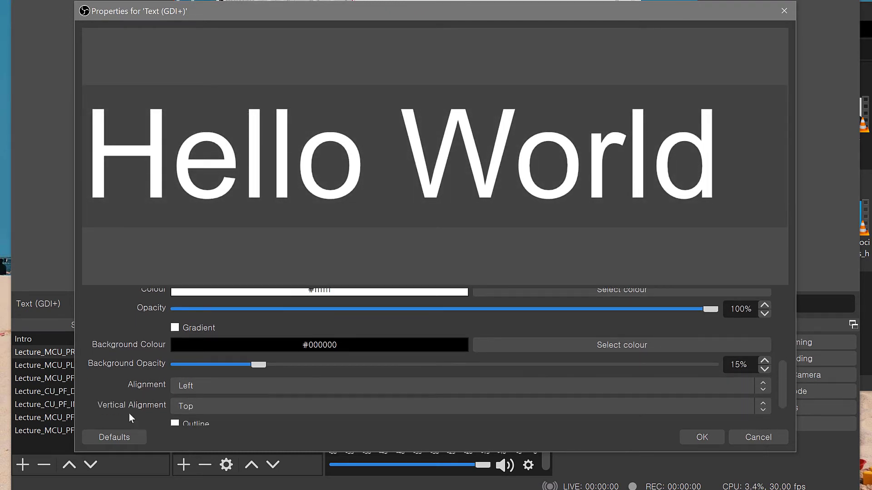
left_click_drag(783, 398, 789, 430)
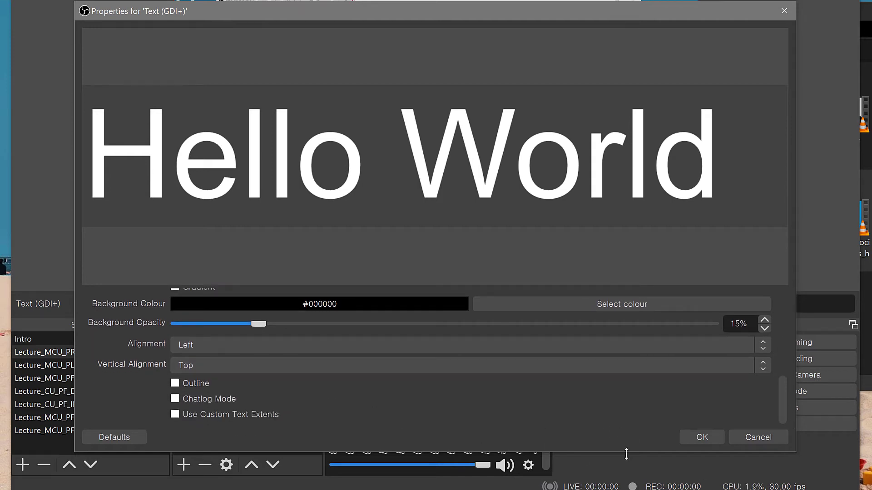
left_click(702, 437)
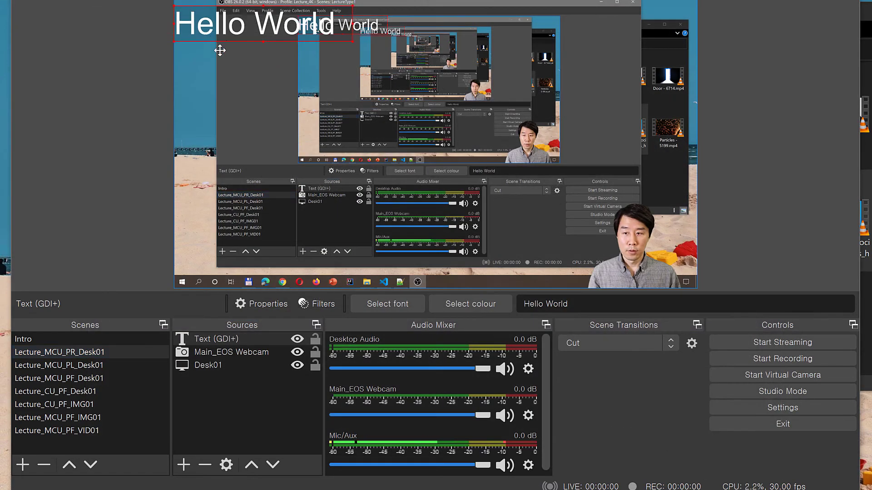
Move the Hello World text to the lower-left area of the canvas, then toggle its visibility and leave it hidden.
left_click_drag(206, 18, 216, 257)
left_click(102, 260)
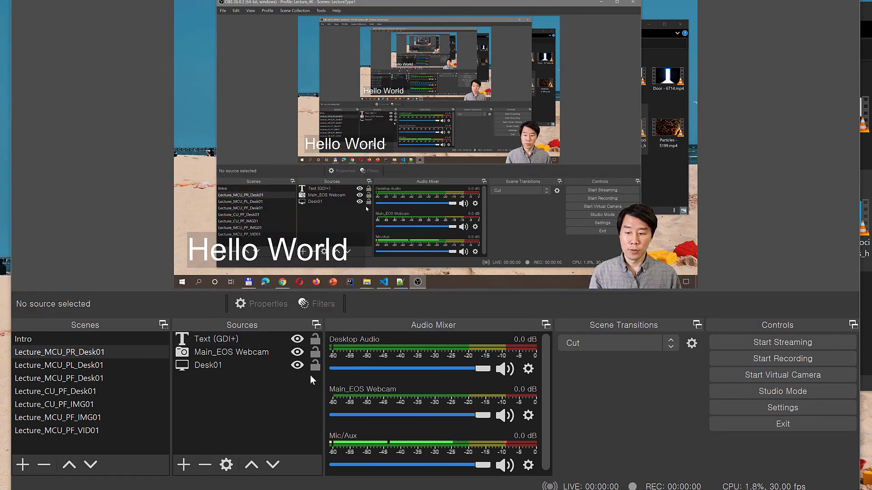
left_click(297, 341)
left_click(298, 341)
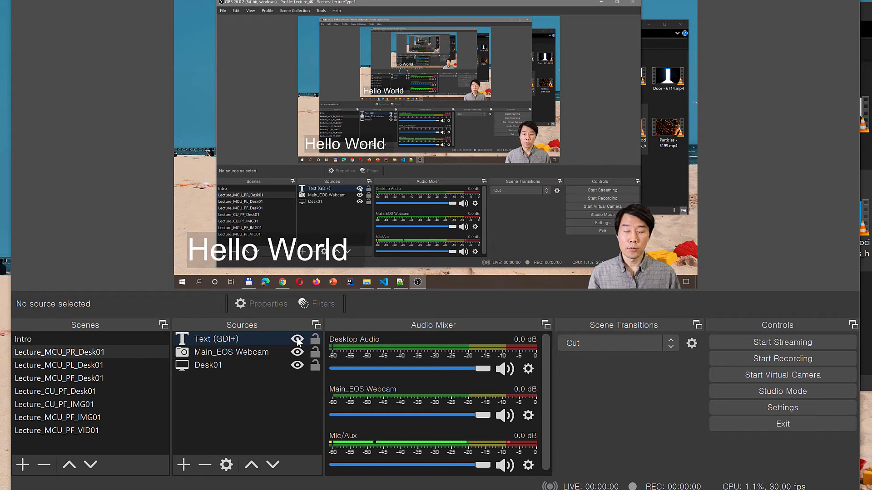
left_click(298, 341)
left_click(298, 341)
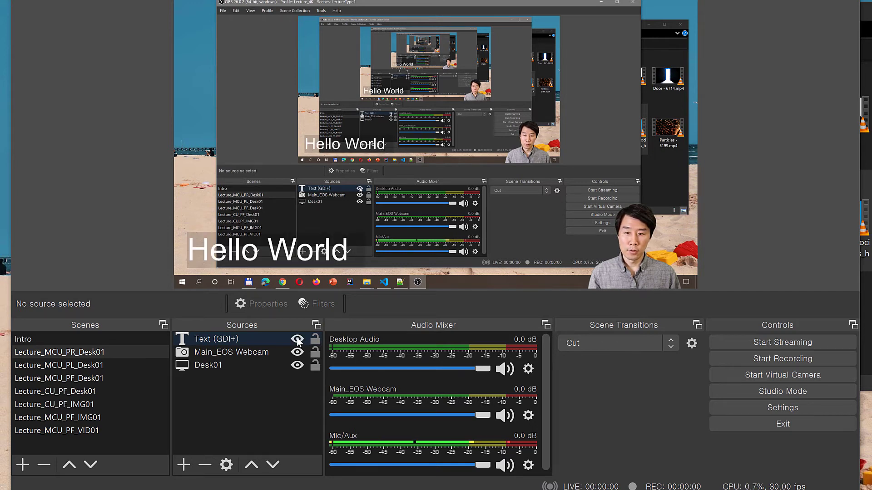
left_click(298, 341)
left_click(298, 341)
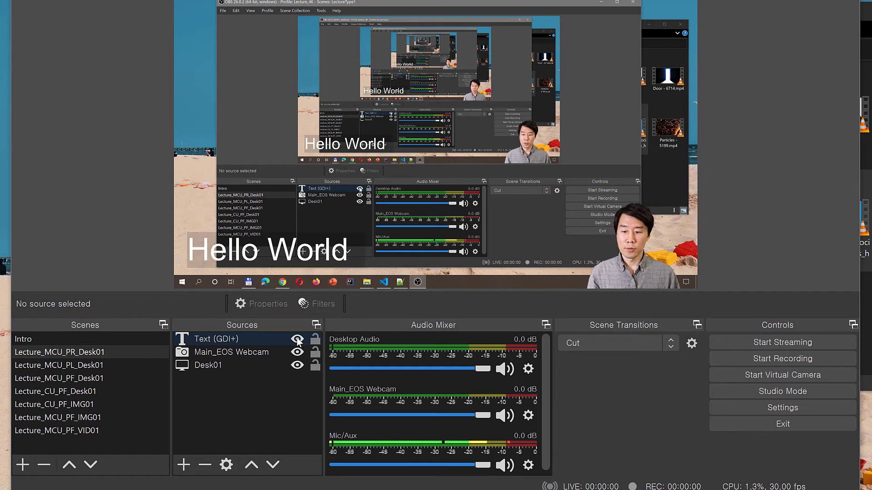
left_click(298, 340)
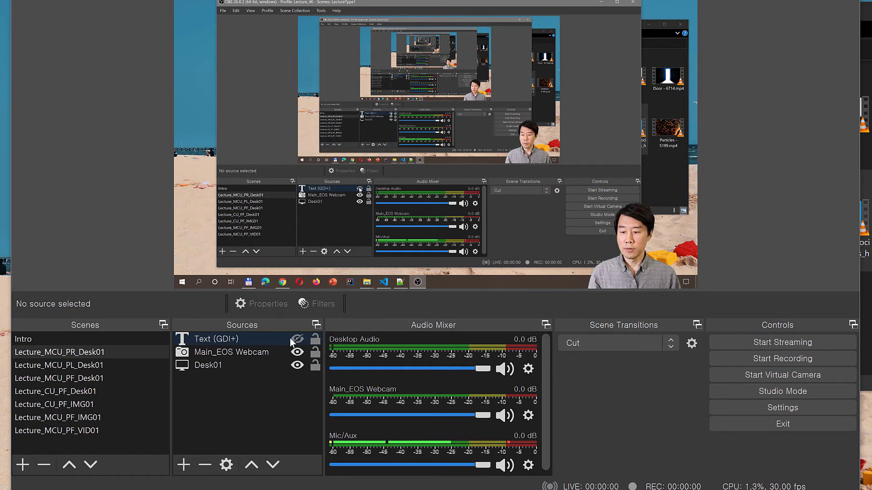
left_click(218, 341)
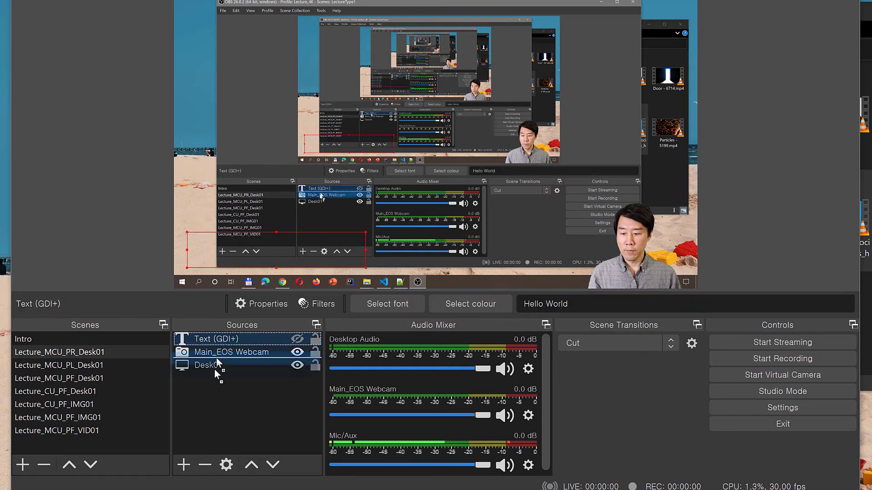
left_click(256, 417)
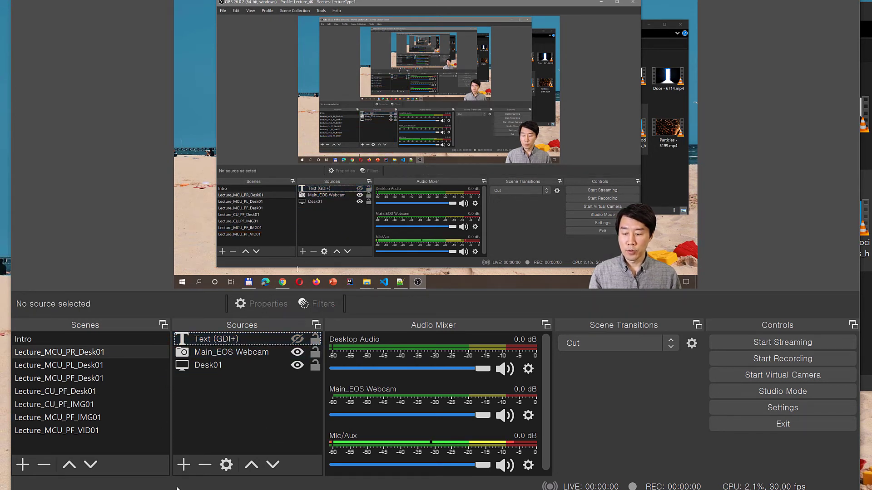
left_click(183, 464)
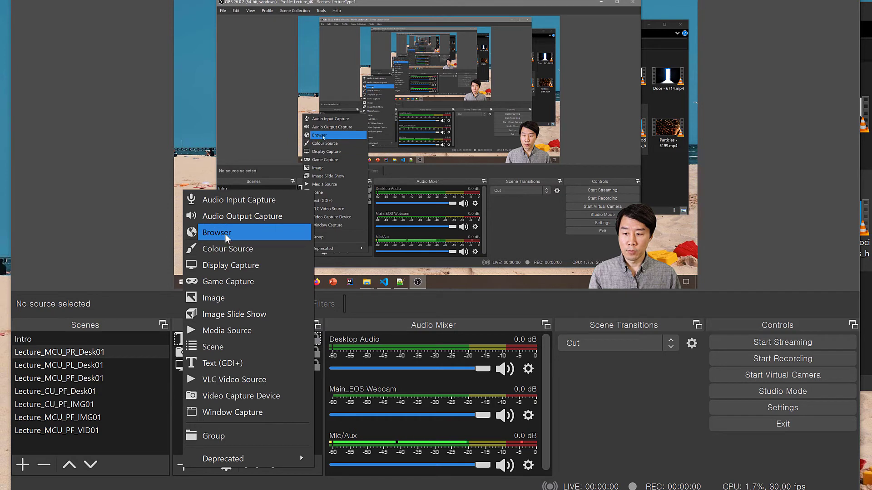
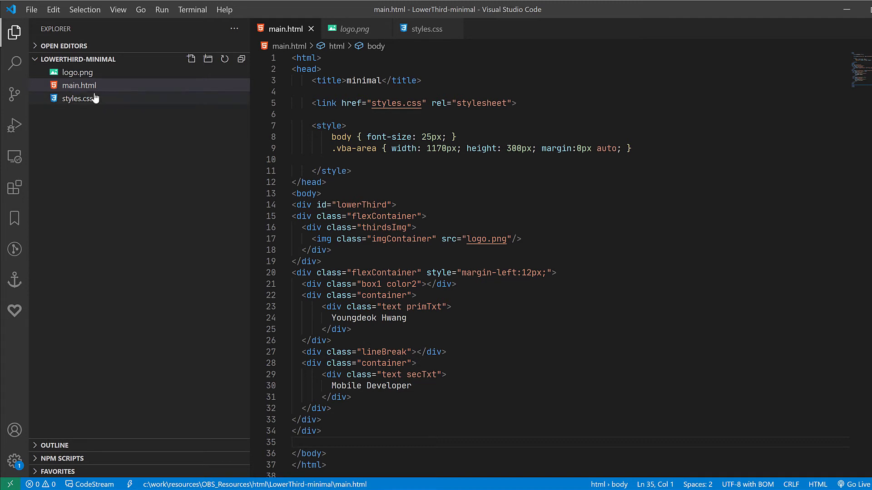
Examine the lower-third markup in main.html and the style rules in styles.css in Visual Studio Code.
scroll(409, 227, "down", 2)
left_click_drag(331, 244, 427, 252)
left_click_drag(336, 312, 413, 312)
left_click(463, 265)
scroll(445, 216, "up", 2)
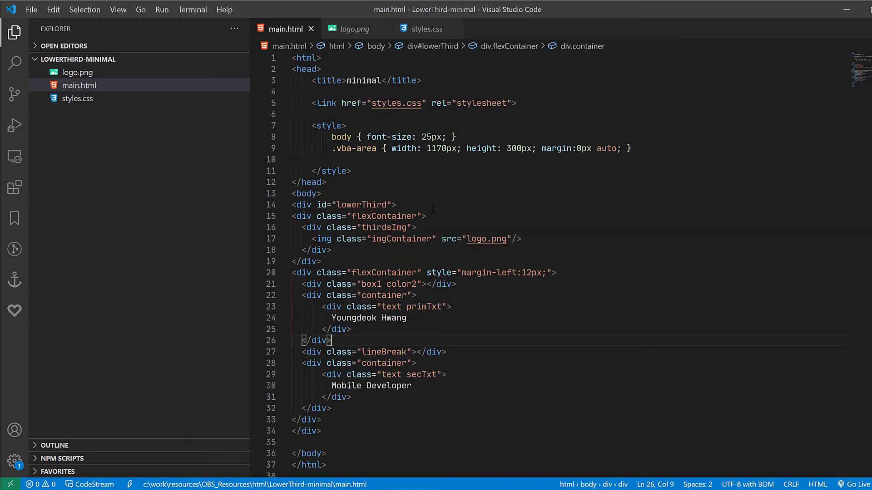
scroll(408, 227, "down", 2)
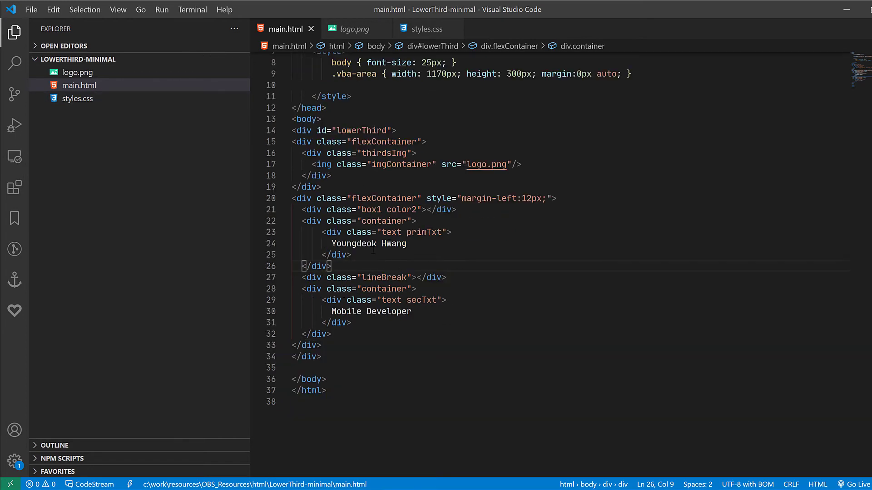
left_click(75, 99)
scroll(444, 251, "down", 20)
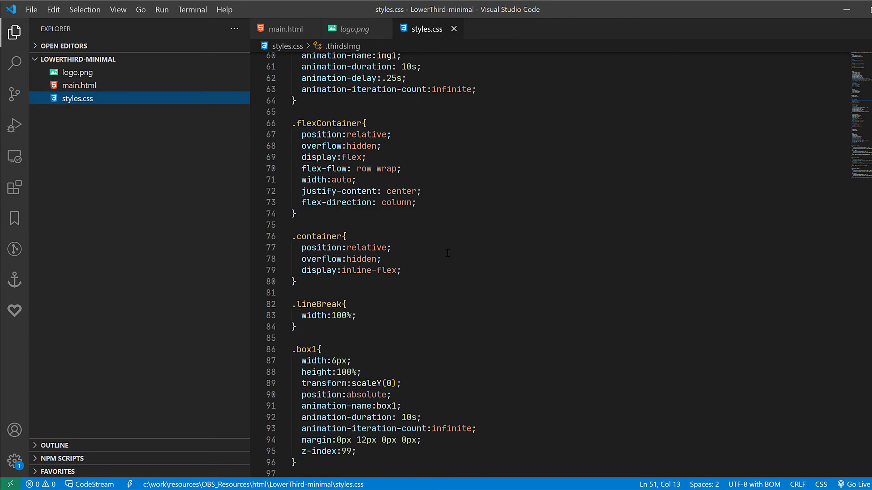
scroll(363, 188, "up", 5)
scroll(444, 186, "up", 13)
scroll(444, 186, "up", 20)
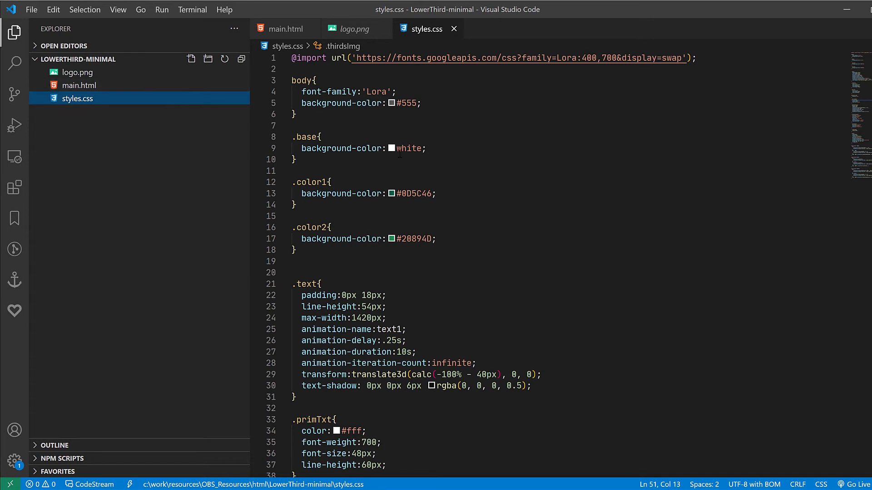
Examine the name and job title text in main.html's lower-third containers, and switch back to OBS.
left_click(78, 88)
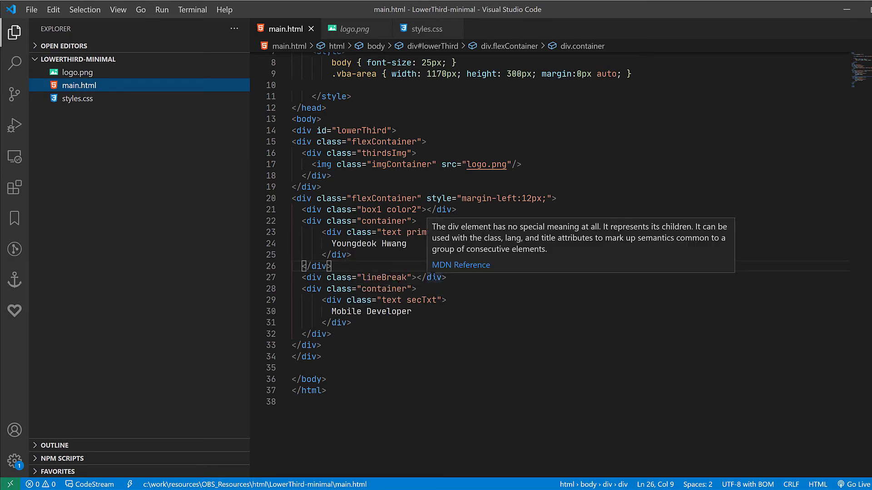
left_click_drag(332, 243, 409, 246)
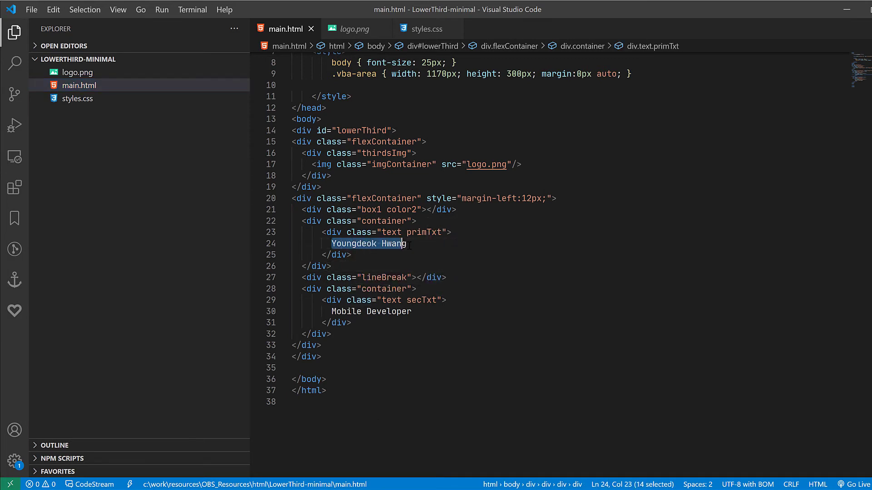
left_click(419, 245)
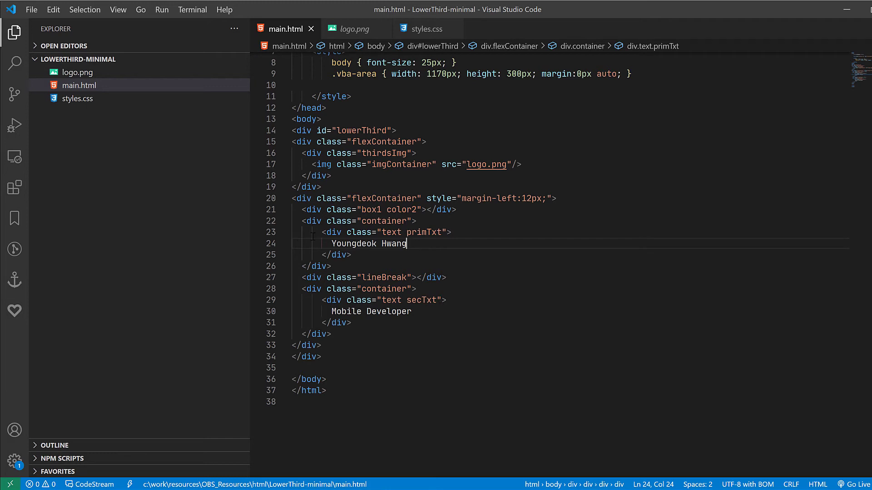
left_click_drag(332, 243, 420, 246)
left_click_drag(333, 311, 412, 313)
left_click(452, 306)
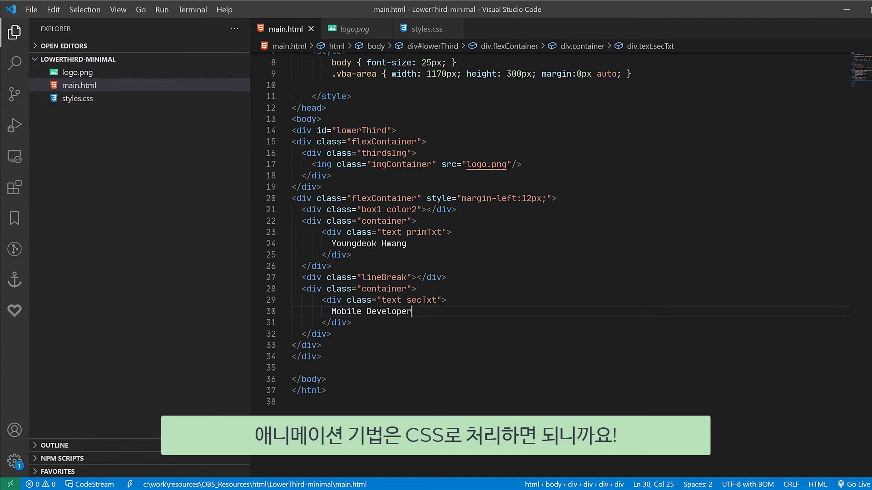
key("Down")
key("Down")
key("Down")
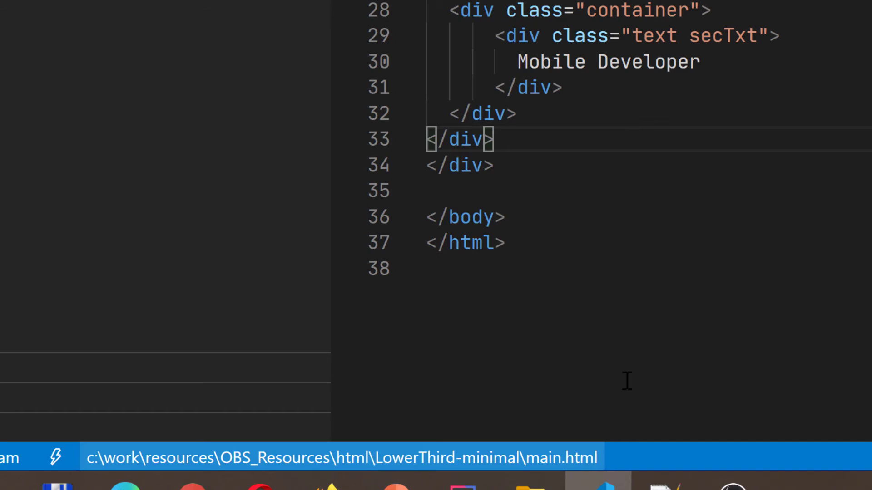
left_click(733, 487)
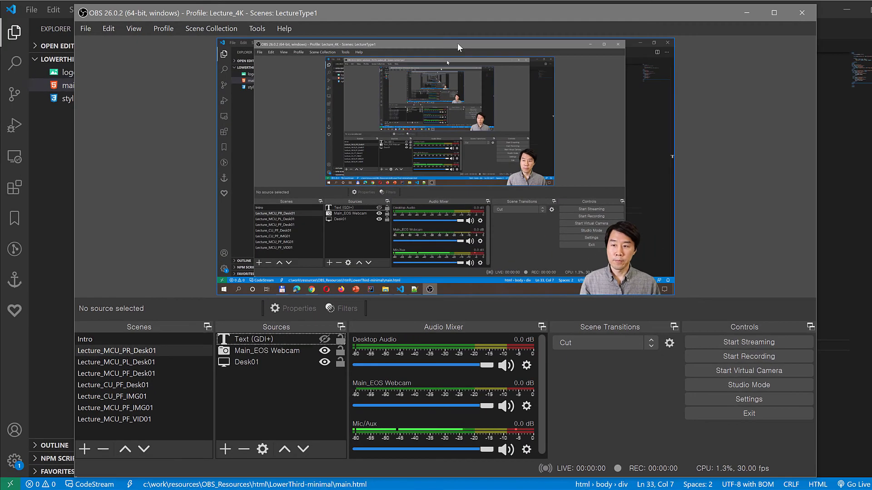
Add a new Browser source named L3_minimal to the Lecture_MCU_PR_Desk01 scene.
left_click(225, 448)
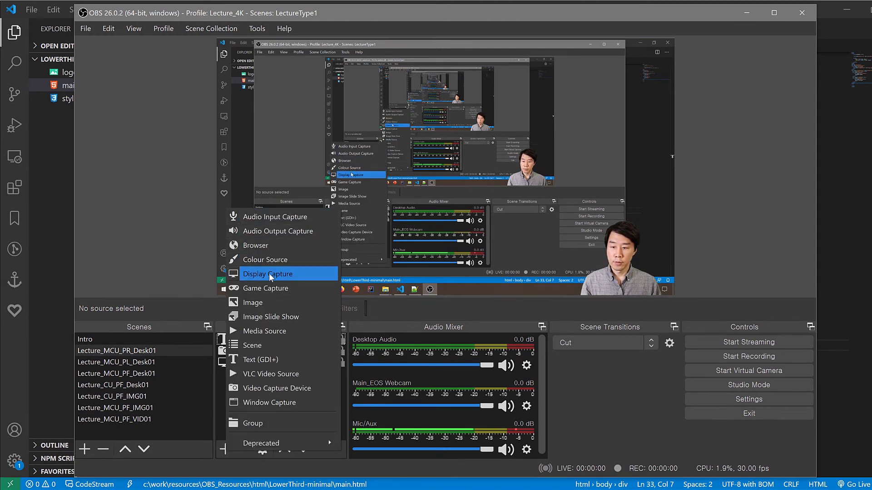
left_click(258, 245)
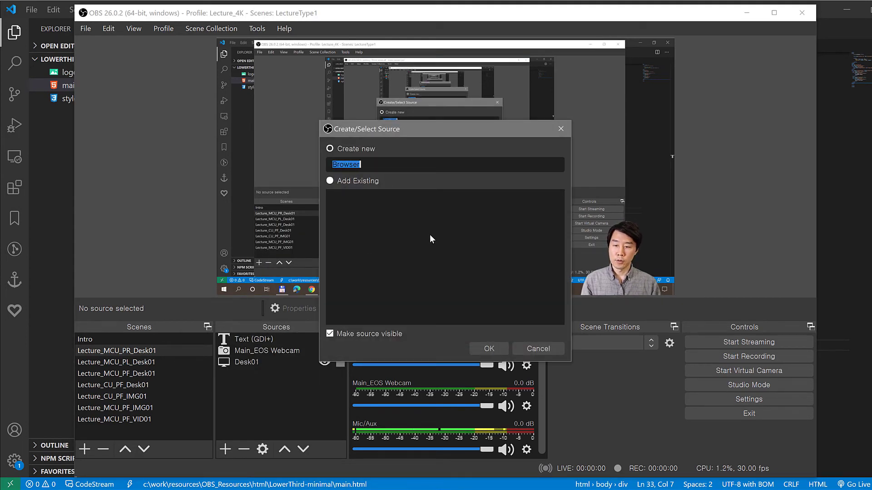
type("L3")
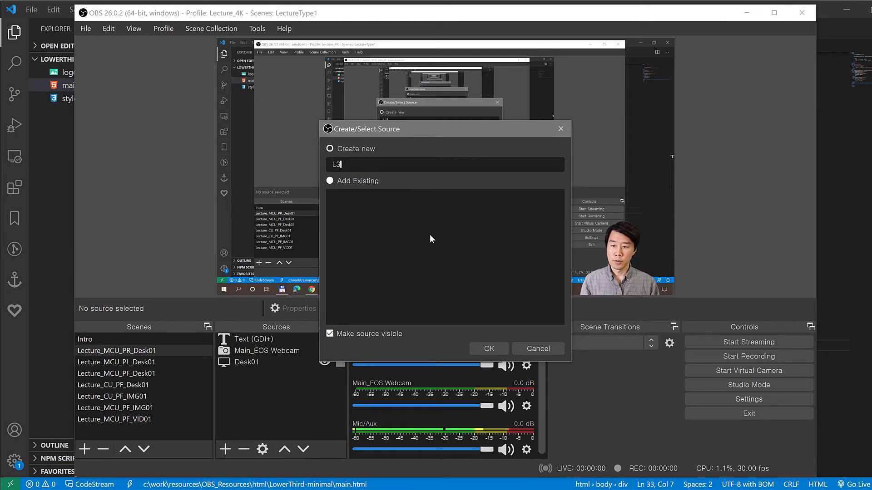
type("_minimal")
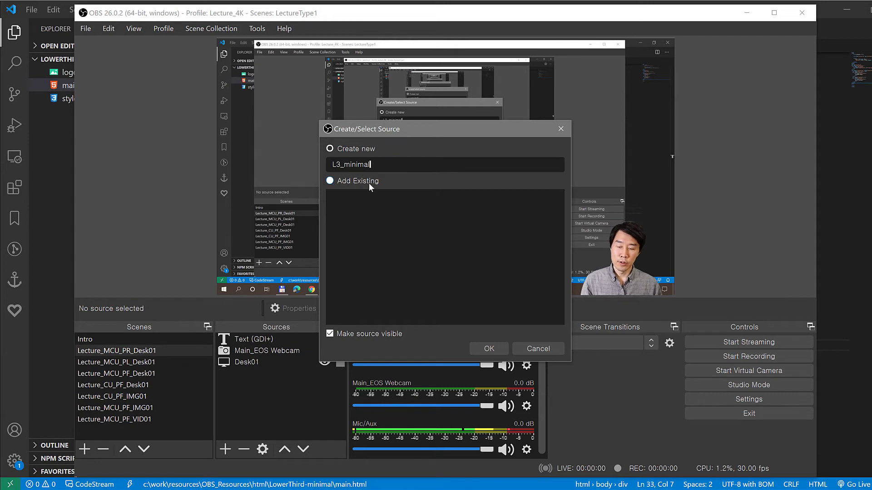
left_click(489, 349)
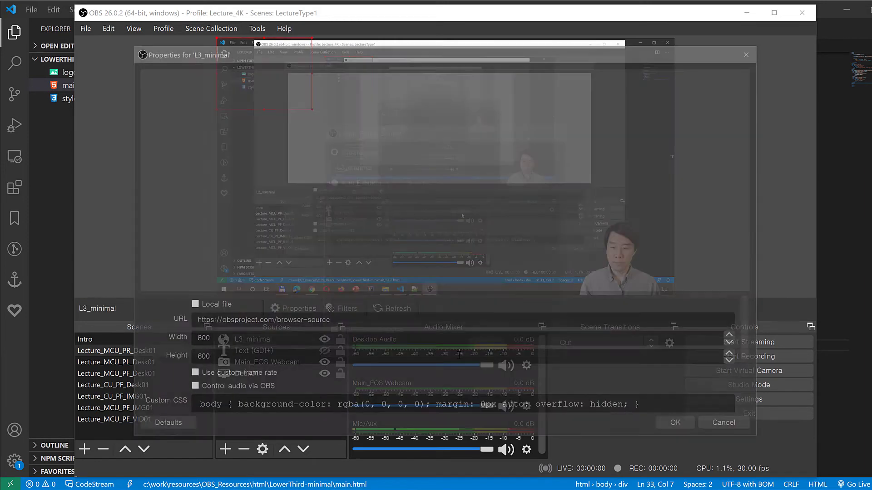
Make the L3_minimal source use a local file, choosing main.html from the OBS_Resources/html/LowerThird-minimal folder.
left_click_drag(389, 54, 387, 33)
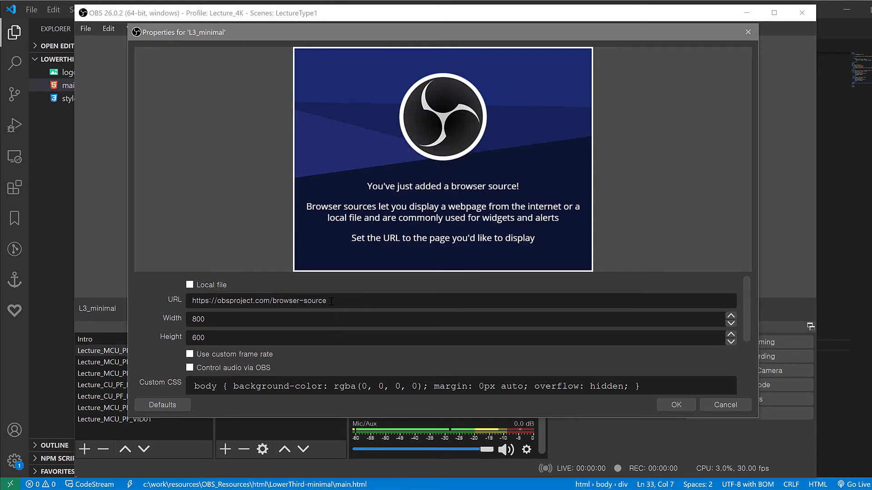
left_click(189, 286)
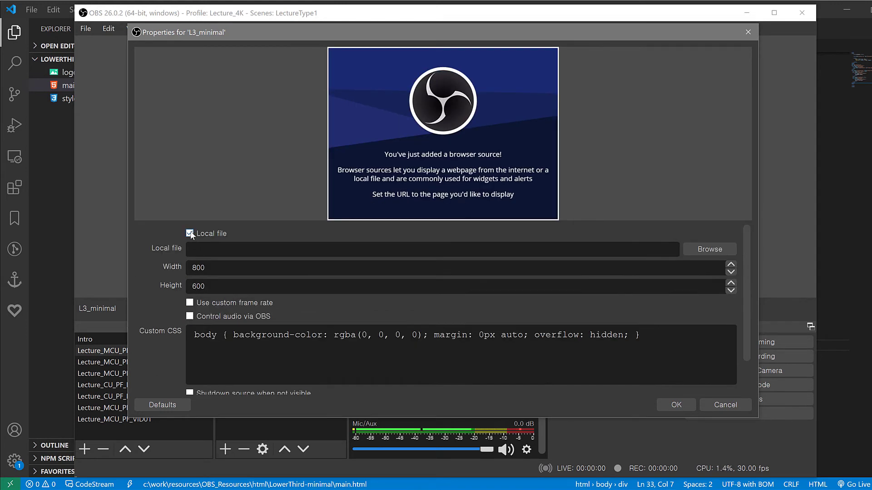
left_click(705, 249)
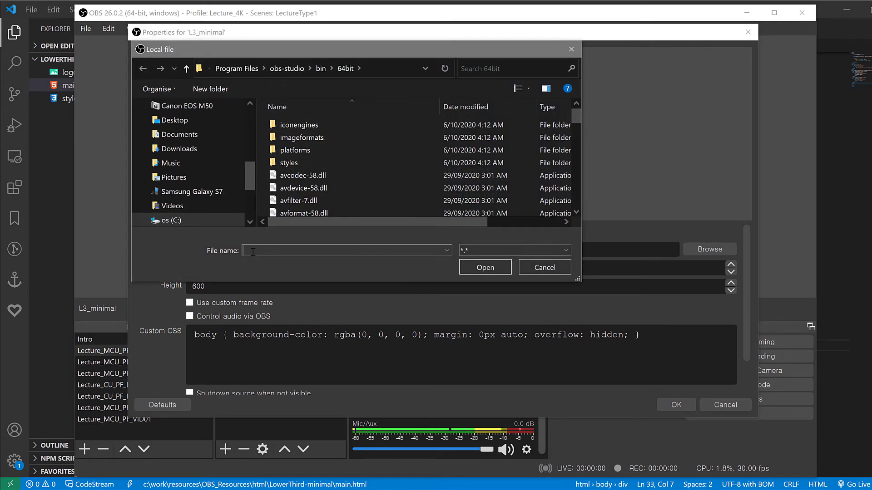
key("ctrl+v")
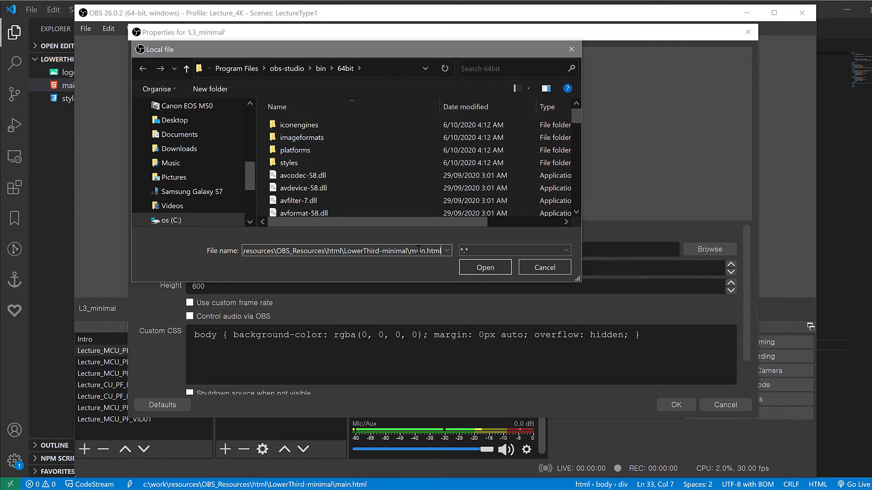
left_click(485, 269)
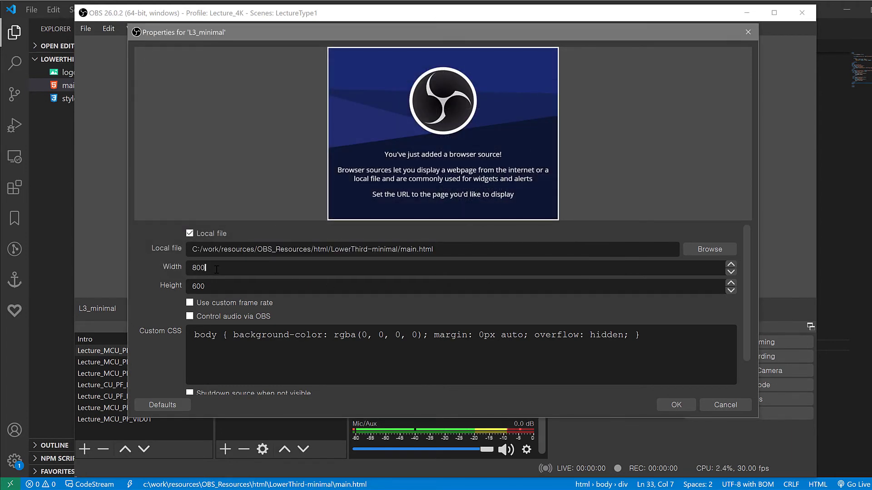
Set the browser source's width to 1000 and height to 300.
left_click_drag(196, 268, 217, 271)
double_click(199, 286)
type("300")
left_click_drag(226, 270, 164, 270)
type("1000")
Enable shutdown when not visible and refresh when the scene becomes active, refresh the page cache, and accept the properties.
left_click_drag(745, 328, 747, 377)
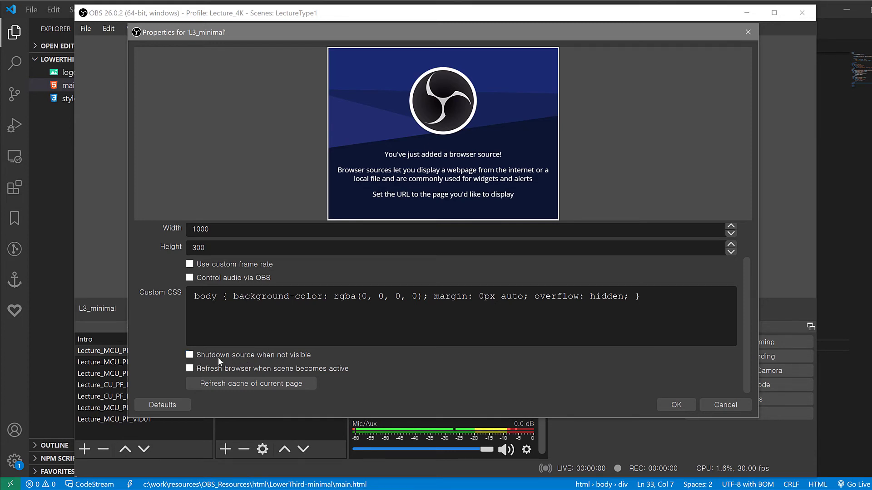
left_click(190, 356)
left_click(225, 386)
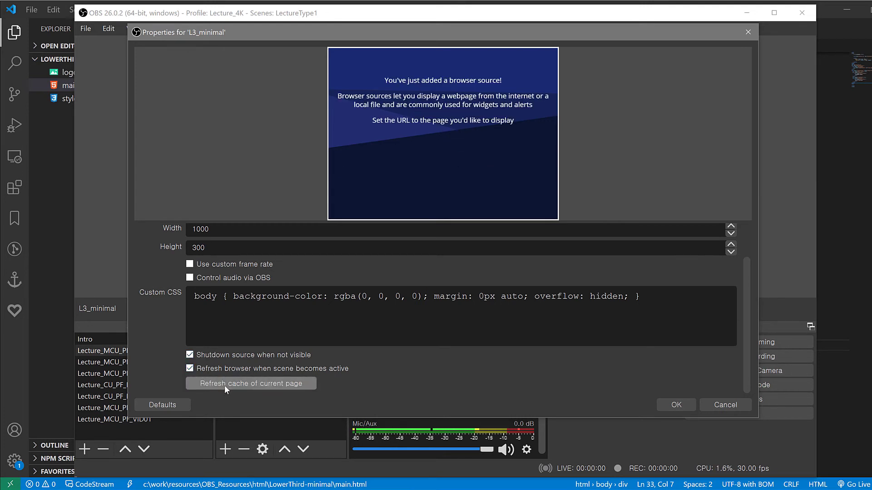
left_click(674, 405)
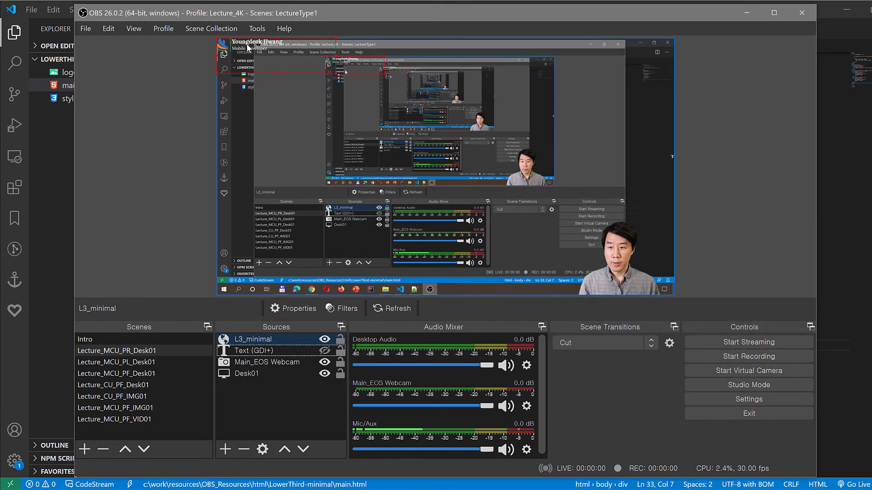
Move the L3_minimal overlay to the lower-left area of the canvas and enlarge it to about half the canvas width.
left_click_drag(248, 47, 239, 253)
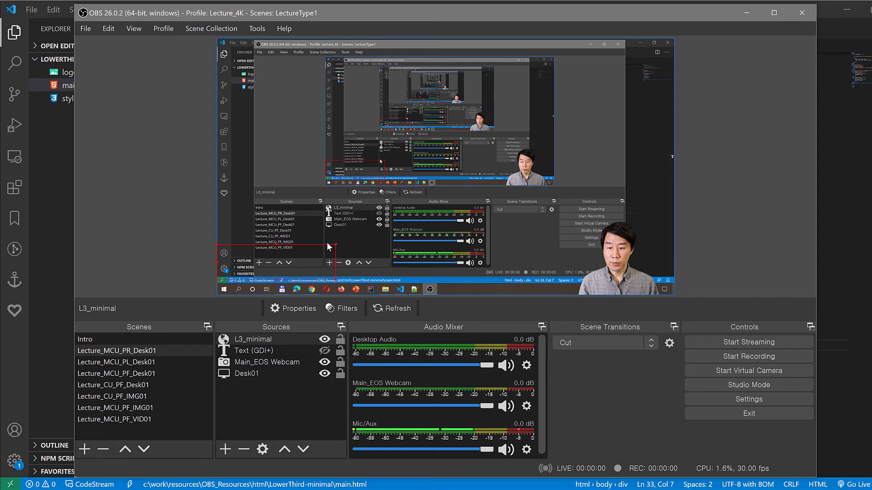
left_click_drag(334, 245, 405, 212)
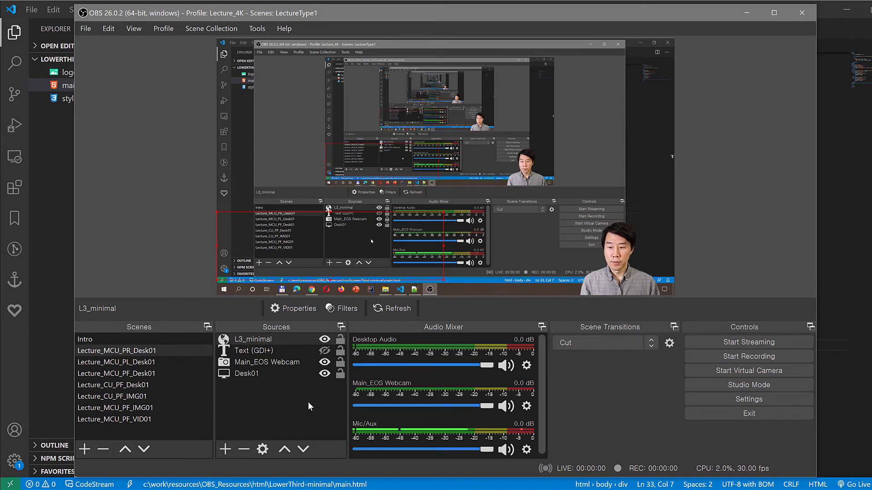
left_click(307, 374)
left_click(307, 390)
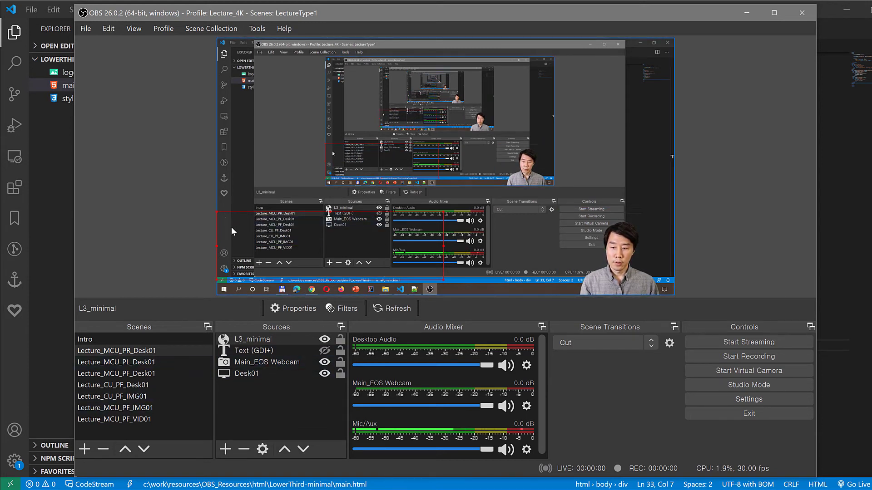
Toggle L3_minimal's visibility to replay the lower-third animation, and leave the source hidden.
left_click(324, 340)
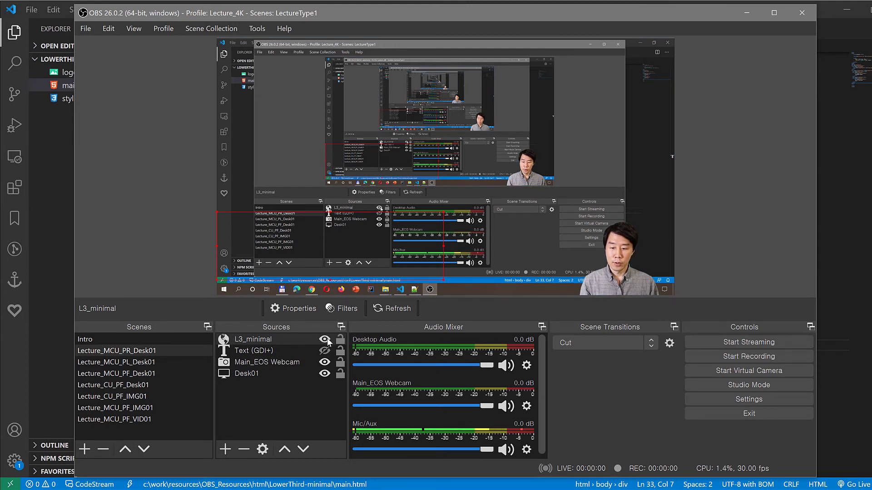
left_click(327, 339)
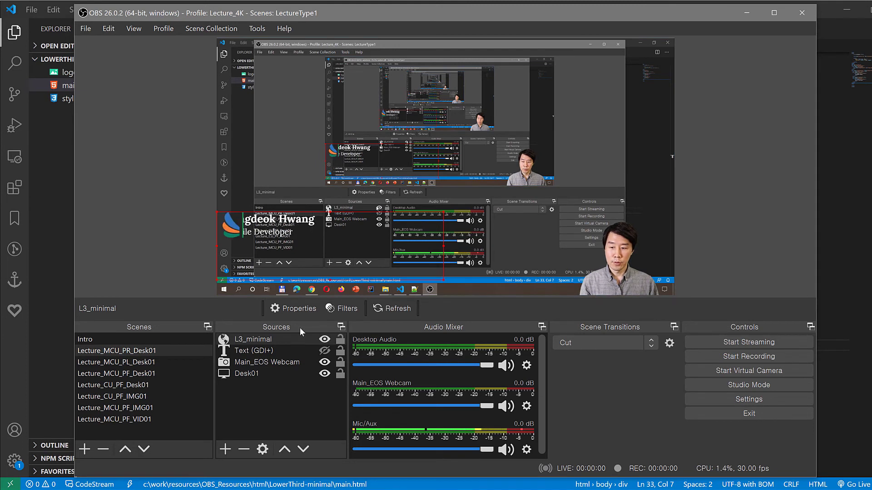
left_click(325, 340)
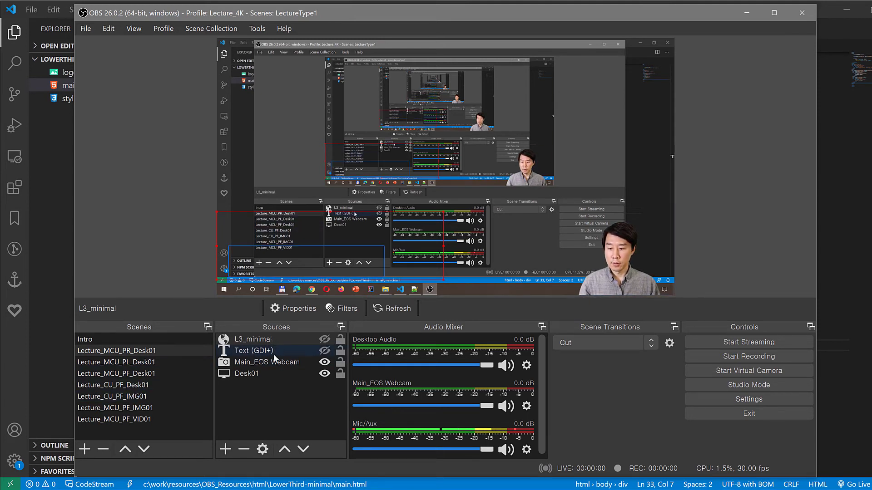
Copy the L3_minimal source and paste it as a reference into the Lecture_MCU_PF_Desk01 scene.
left_click(273, 340)
right_click(276, 339)
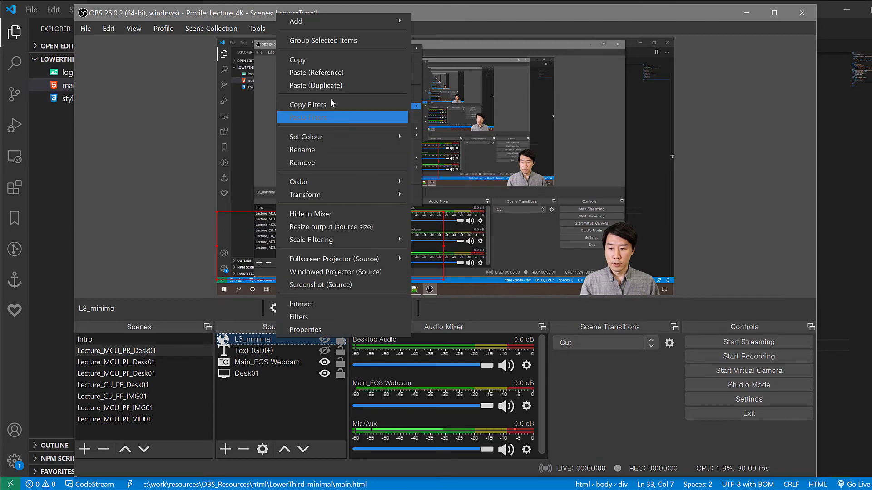
left_click(304, 59)
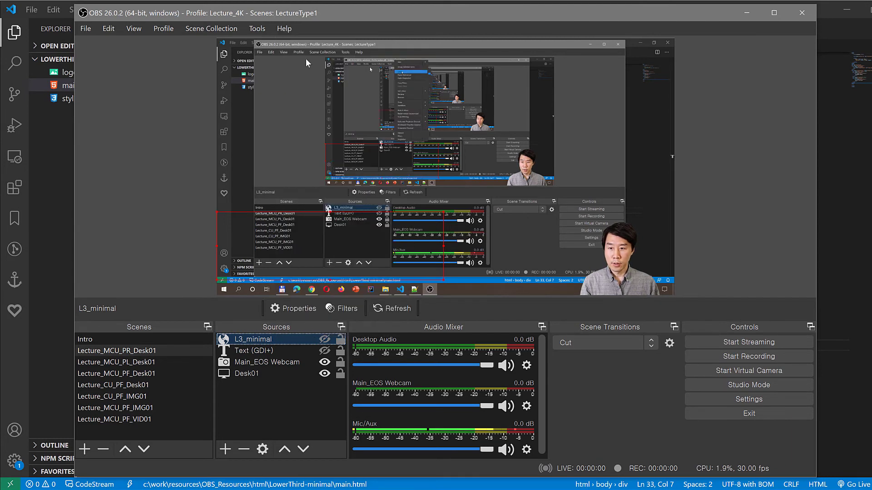
left_click(135, 351)
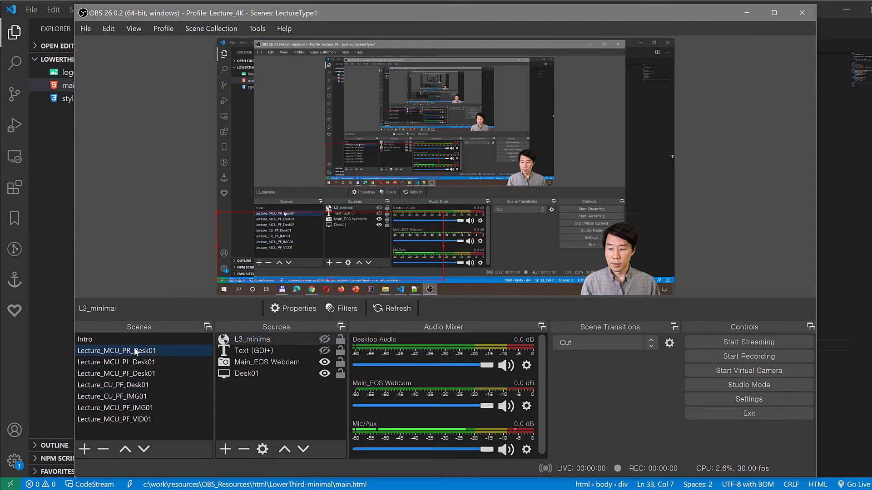
left_click(118, 372)
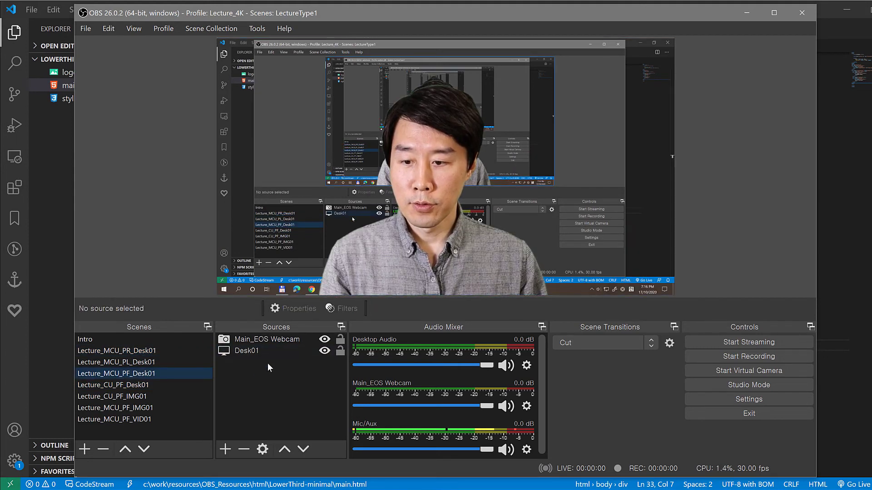
right_click(253, 375)
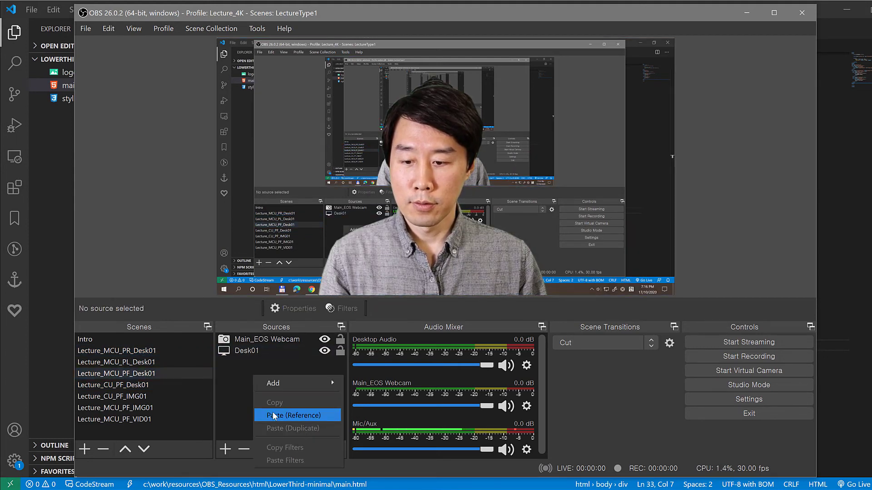
left_click(299, 416)
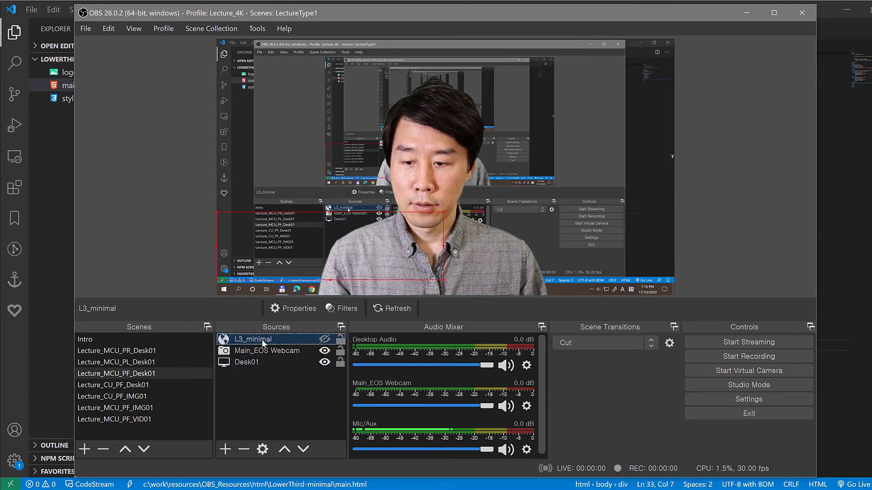
Show and hide L3_minimal in Lecture_MCU_PF_Desk01 to preview the lower third, and deselect it.
left_click(325, 340)
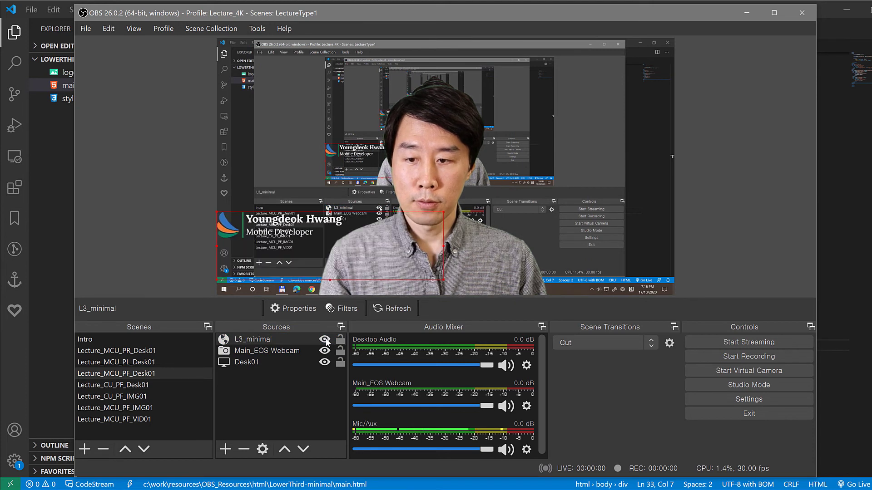
left_click(324, 340)
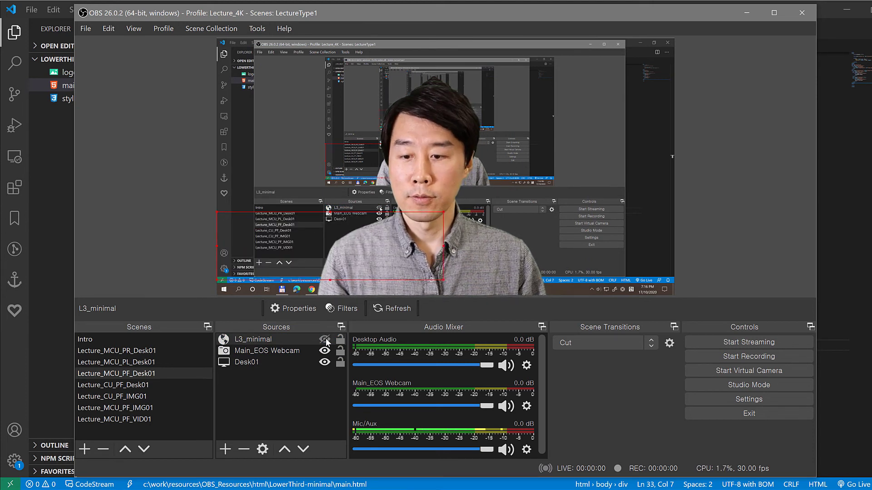
left_click(283, 404)
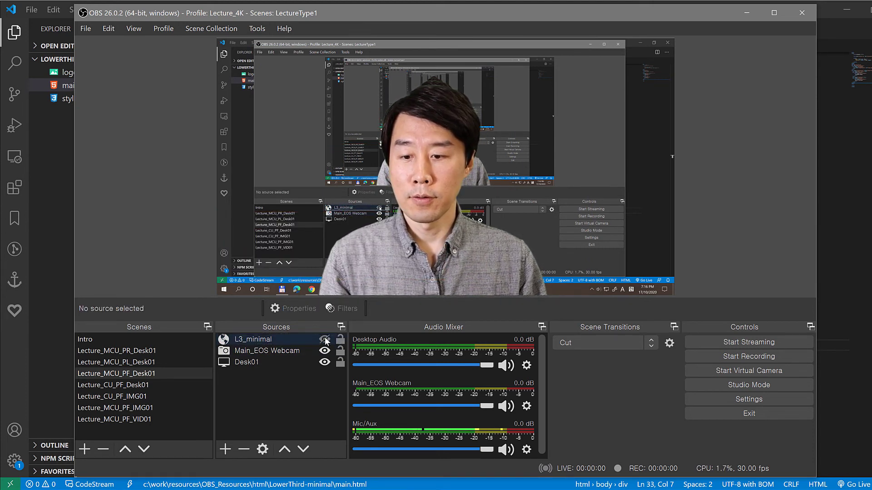
Show L3_minimal and shift it slightly to the right on the Lecture_MCU_PF_Desk01 canvas, and deselect it.
left_click(325, 340)
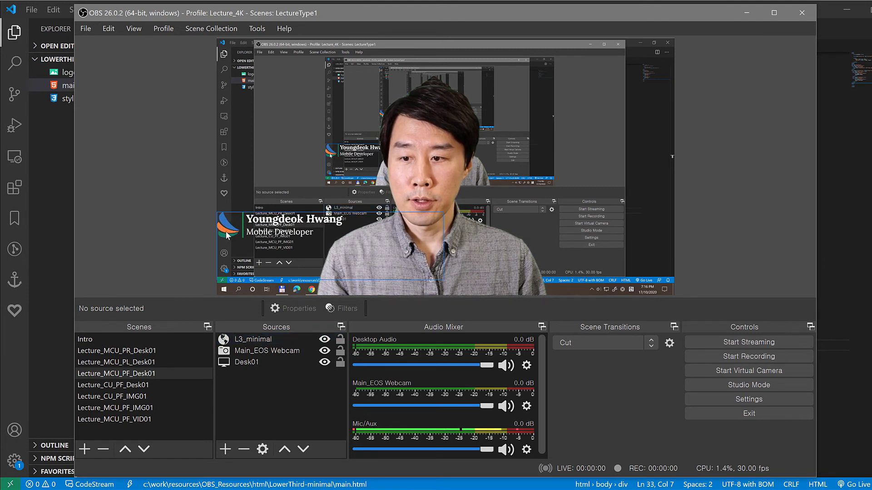
left_click(240, 228)
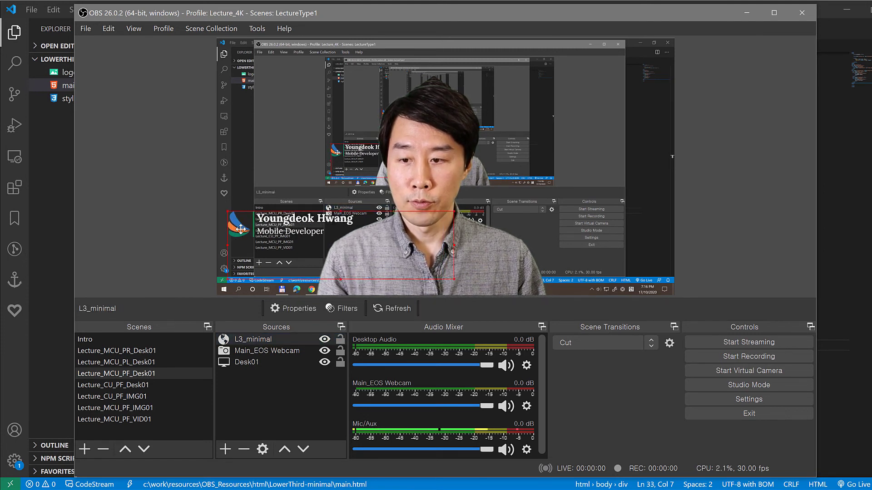
left_click_drag(240, 229, 244, 229)
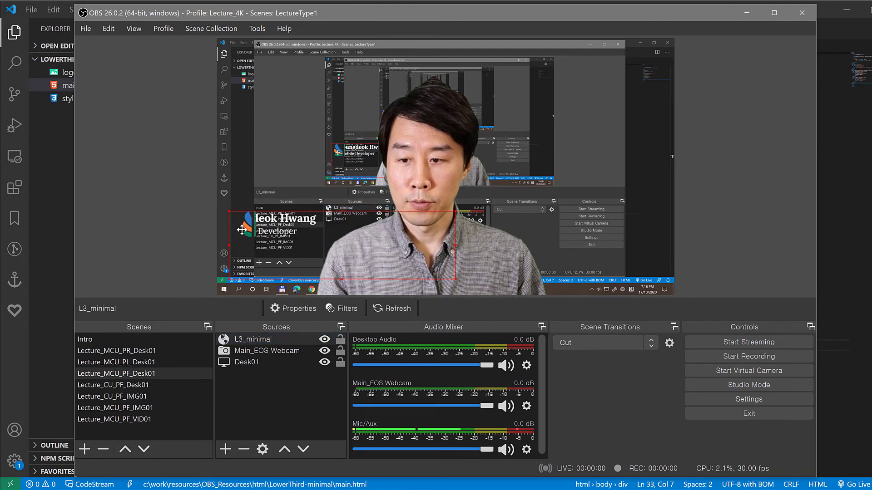
left_click(290, 429)
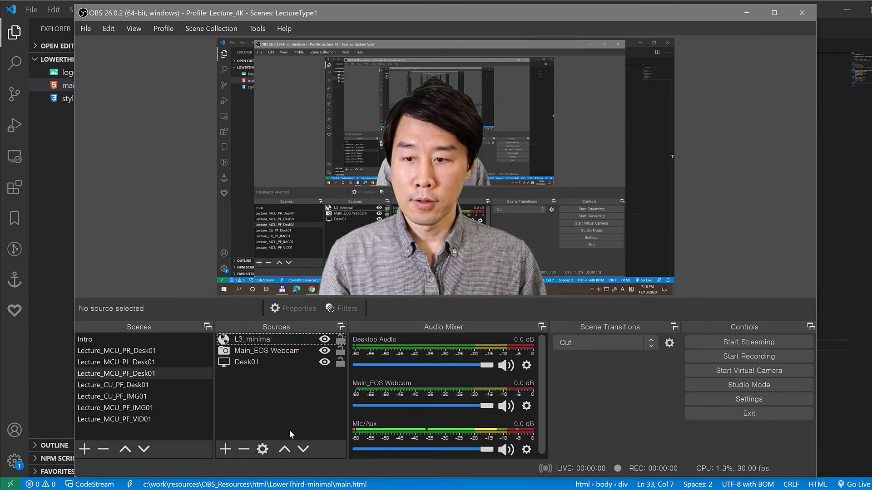
Replay the repositioned lower third by toggling its visibility, leave it hidden, and switch to main.html in Visual Studio Code.
left_click(325, 340)
left_click(325, 340)
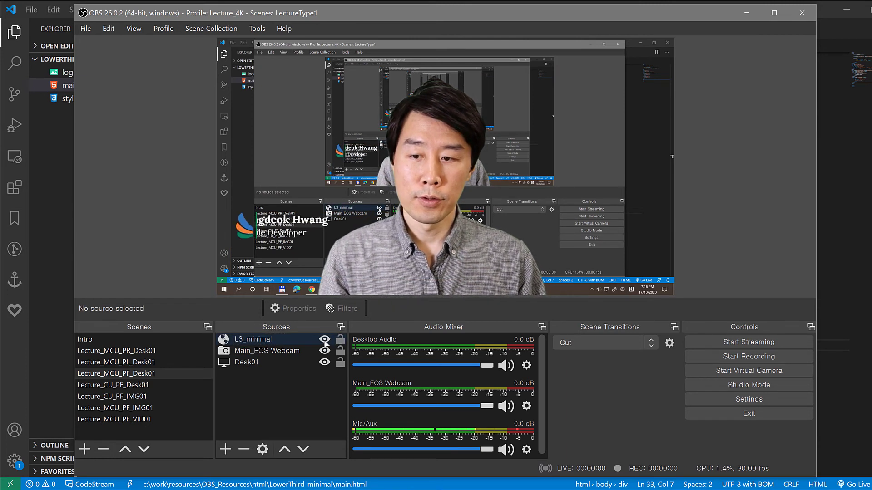
left_click(324, 340)
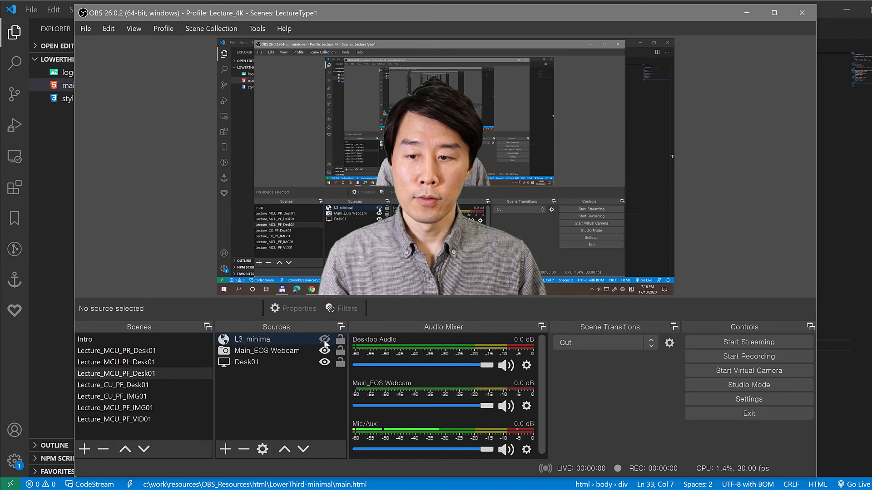
left_click(55, 223)
scroll(362, 251, "up", 2)
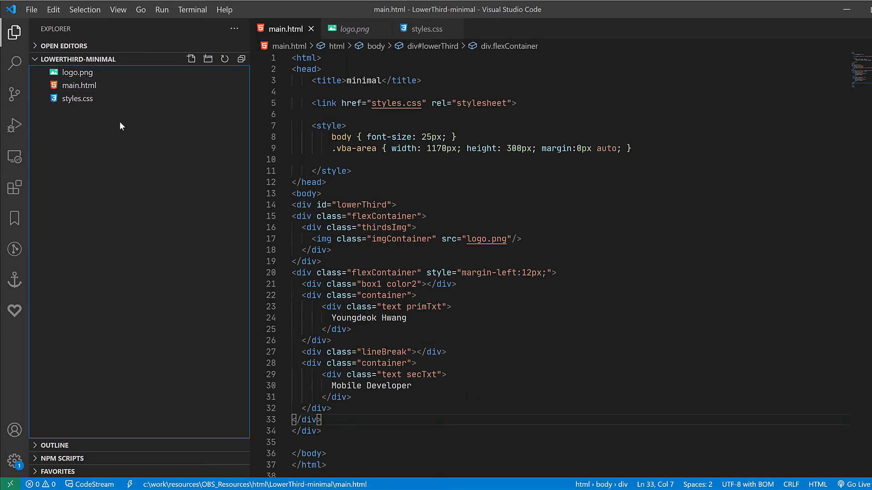
Examine the color, text and animation rules in styles.css of the LowerThird-minimal project, and return to main.html.
left_click(78, 99)
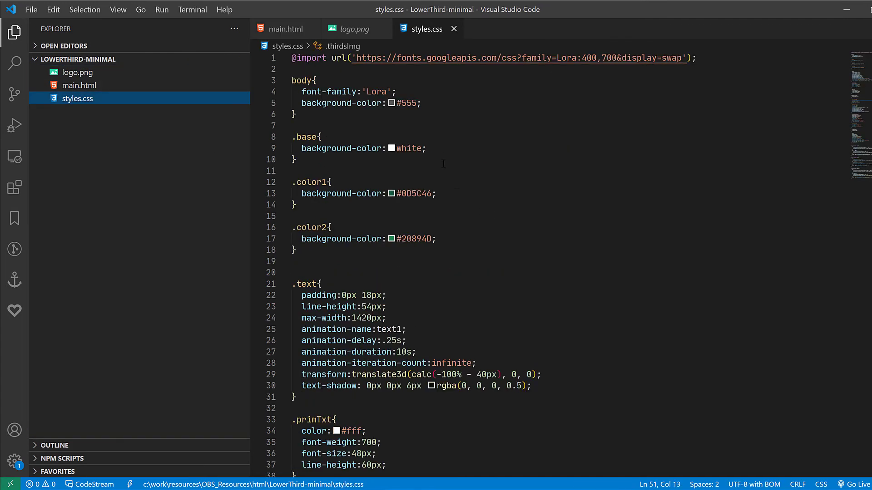
scroll(482, 177, "down", 7)
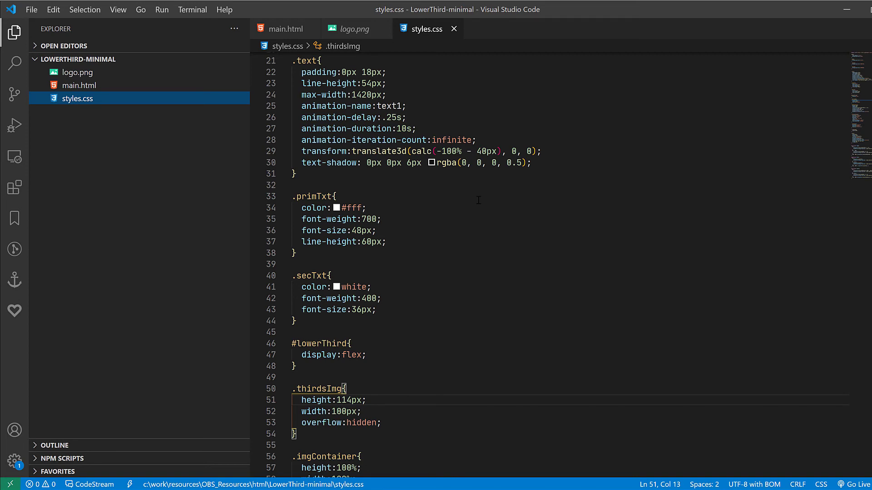
scroll(477, 213, "down", 11)
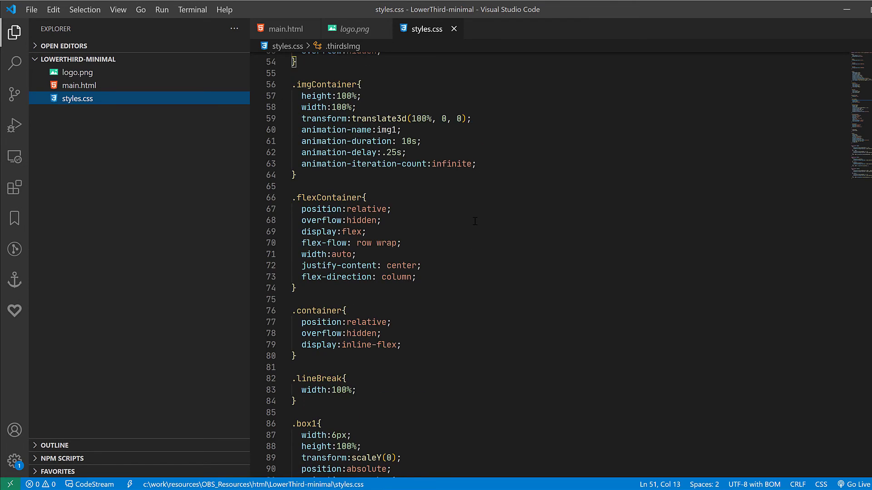
scroll(474, 221, "down", 11)
scroll(327, 227, "up", 20)
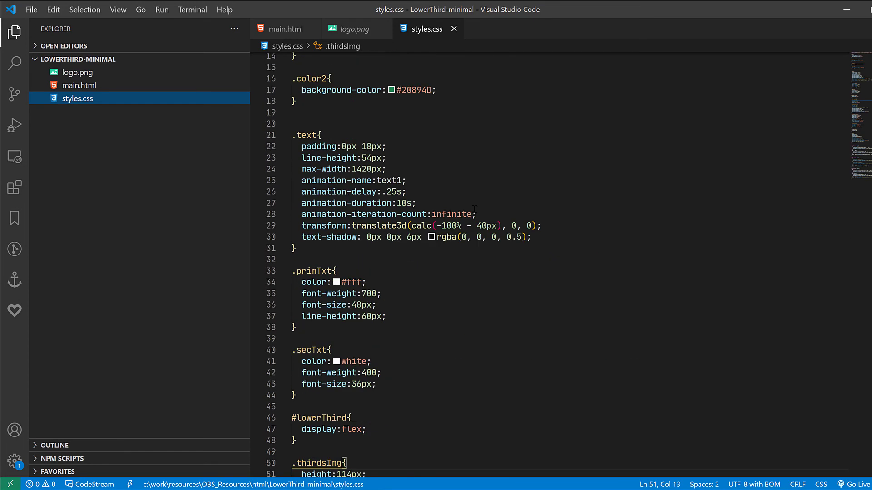
left_click(79, 86)
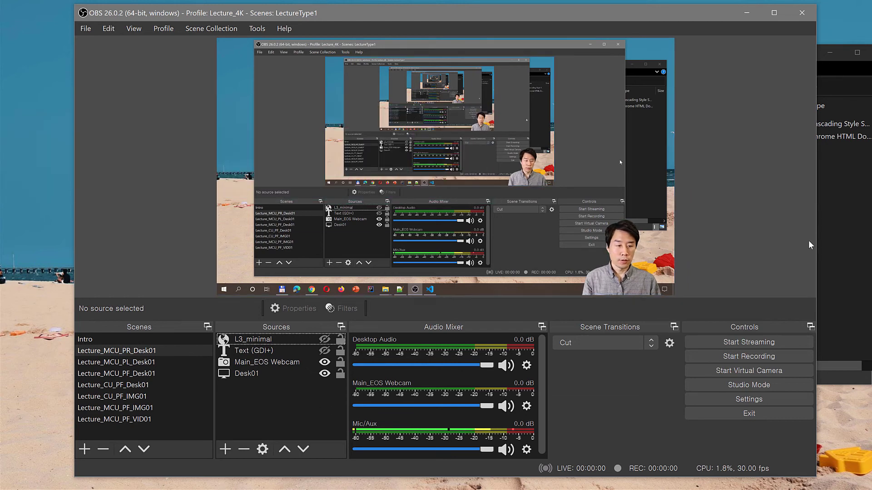
Preview Title-gree-slide.html from the Title-gree-slide folder in the browser, close its tab, and return to the folder.
left_click(846, 223)
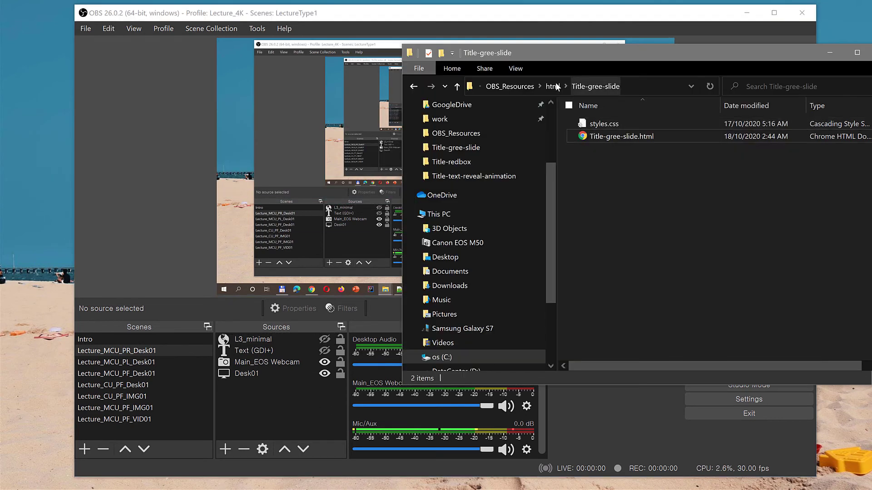
left_click(615, 138)
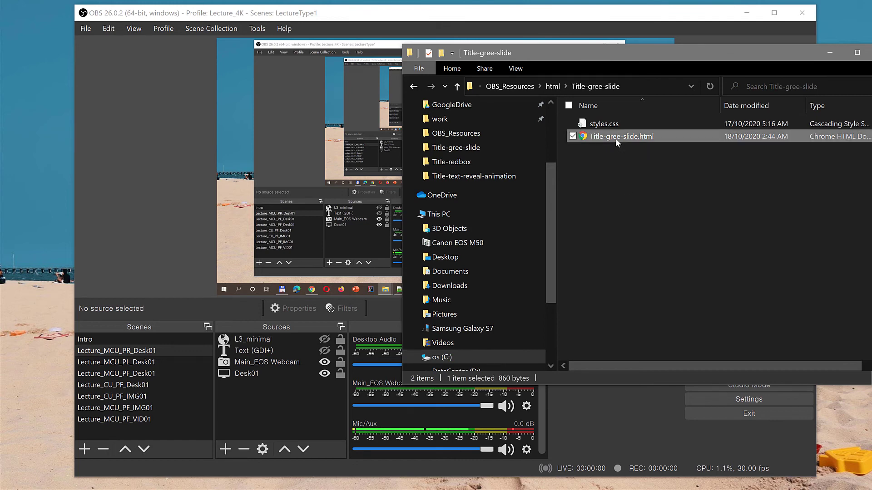
double_click(615, 138)
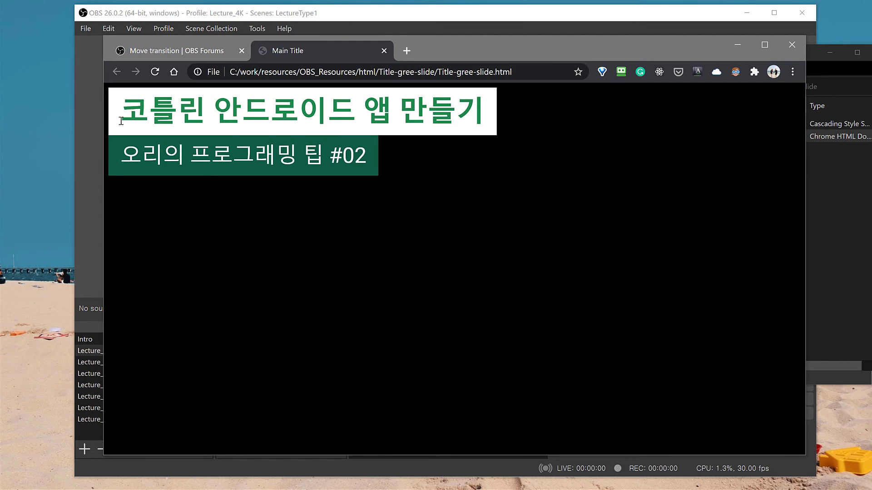
left_click(384, 51)
left_click(822, 220)
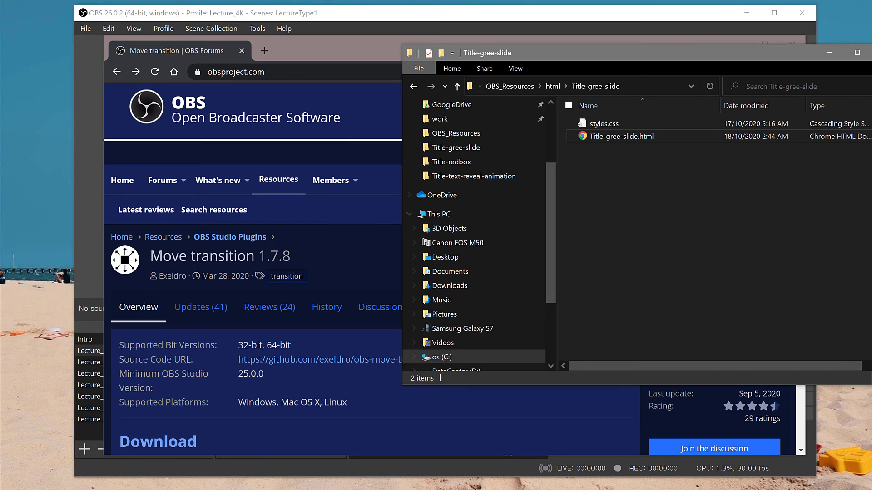
Examine the primTxt title and secTxt subtitle lines of Title-gree-slide.html in Visual Studio Code, and minimize the editor.
key("alt+Tab")
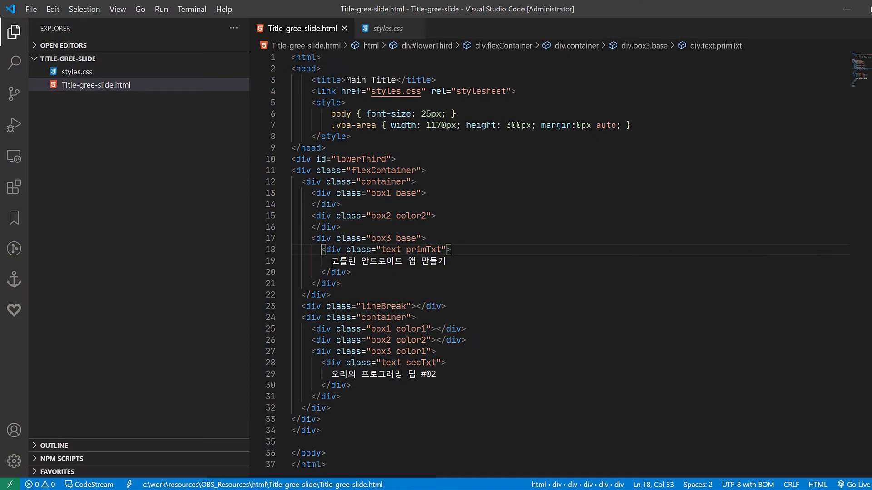
left_click_drag(331, 261, 447, 260)
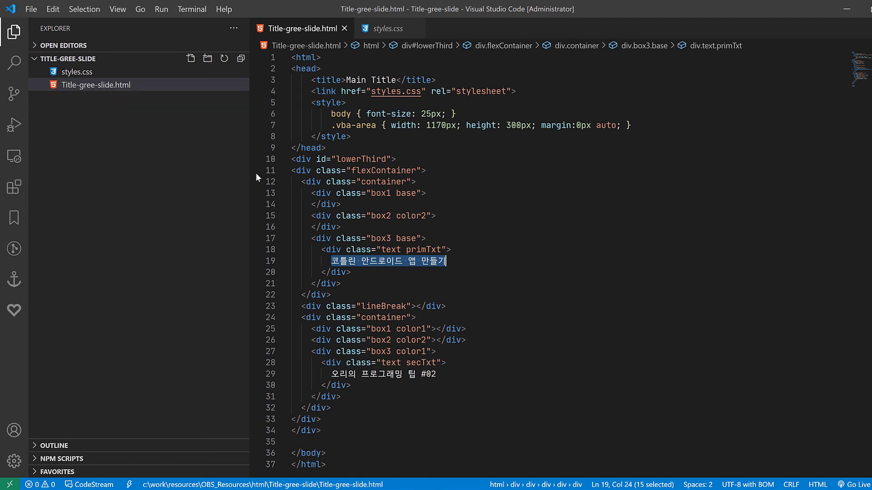
left_click_drag(331, 373, 437, 374)
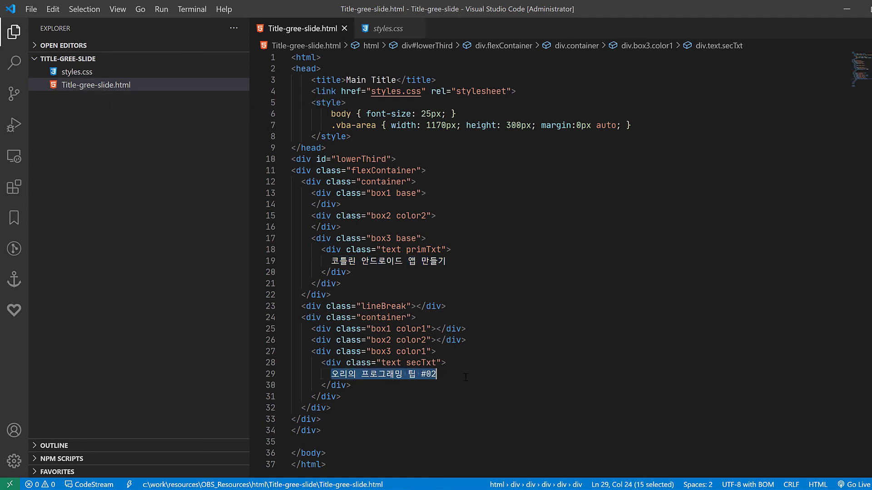
left_click(470, 378)
left_click_drag(327, 258, 447, 260)
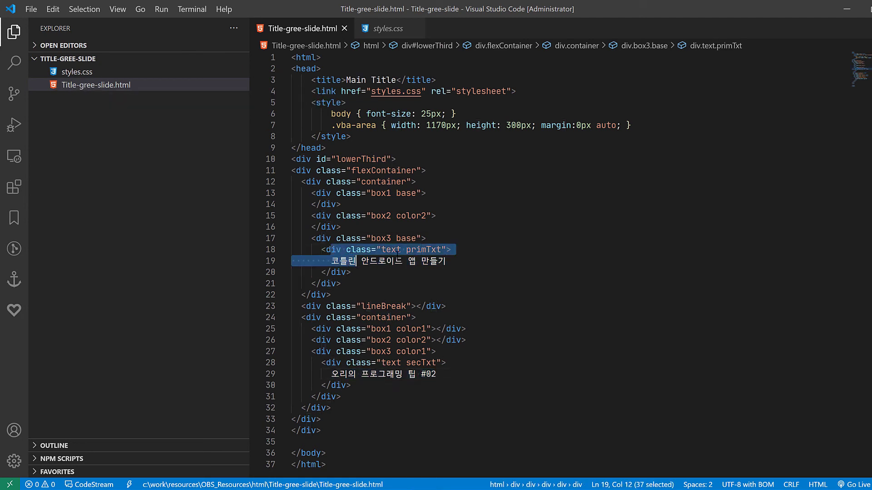
left_click(473, 263)
left_click(846, 10)
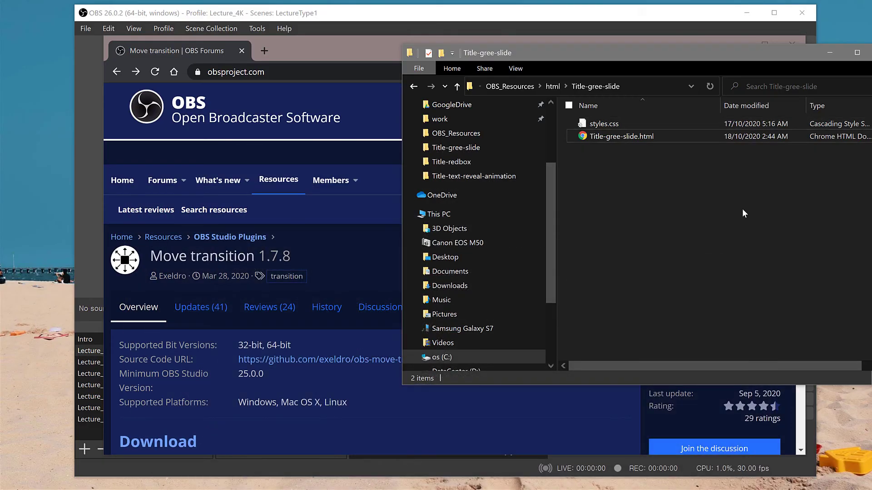
Copy the Title-gree-slide.html file from the Title-gree-slide folder and switch to OBS.
left_click(619, 137)
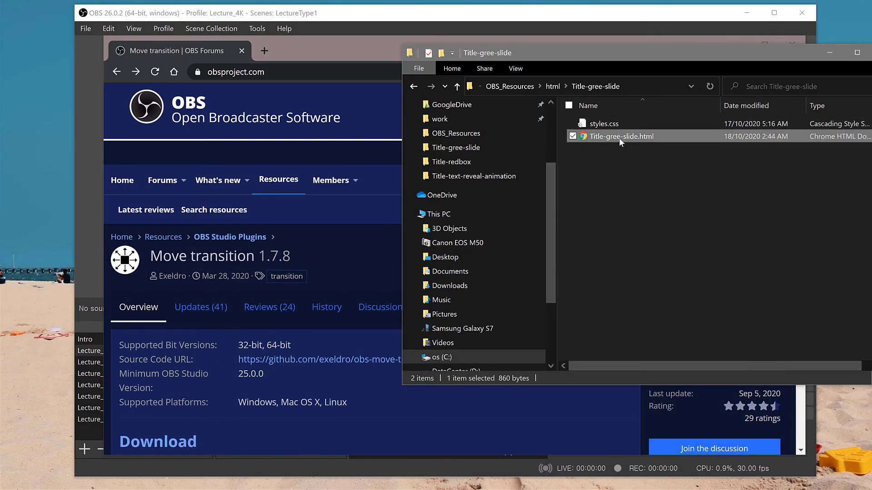
key("ctrl+c")
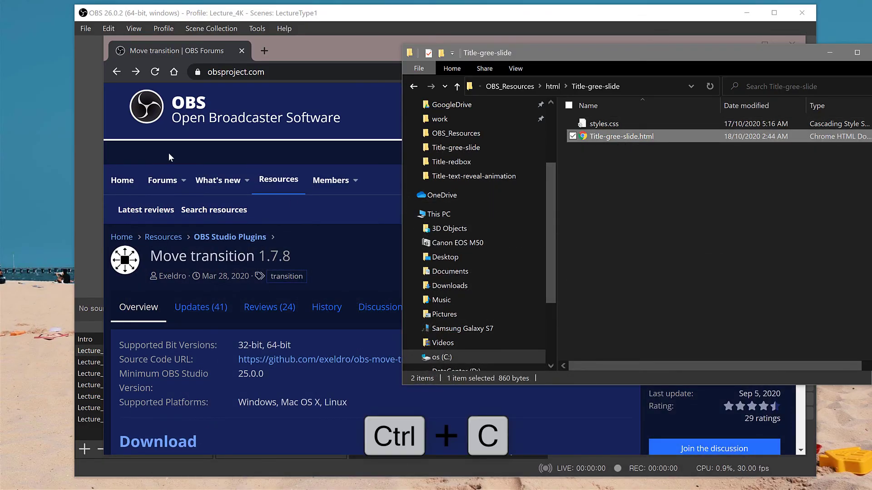
left_click(320, 16)
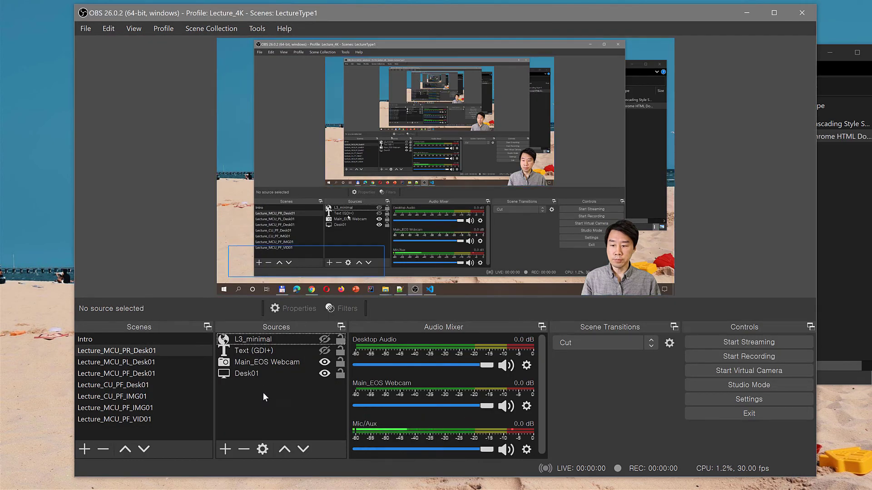
Add a new browser source named Main Title to the Lecture_MCU_PR_Desk01 scene.
left_click(224, 452)
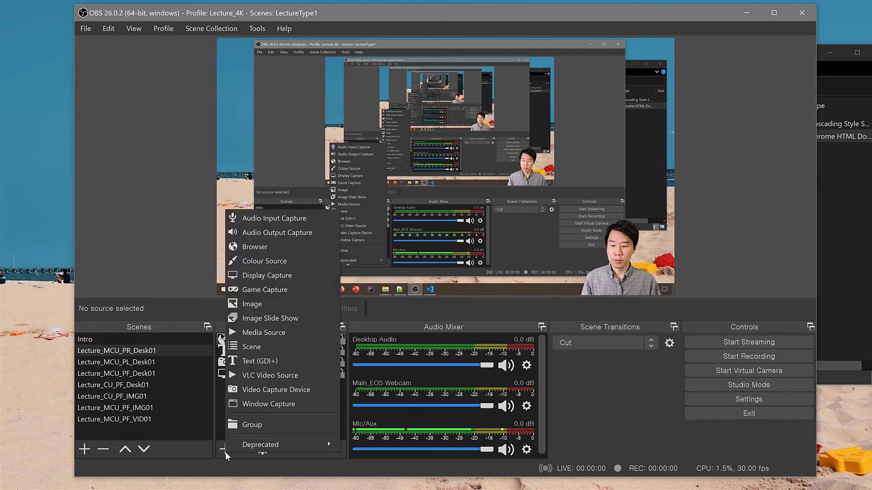
left_click(252, 248)
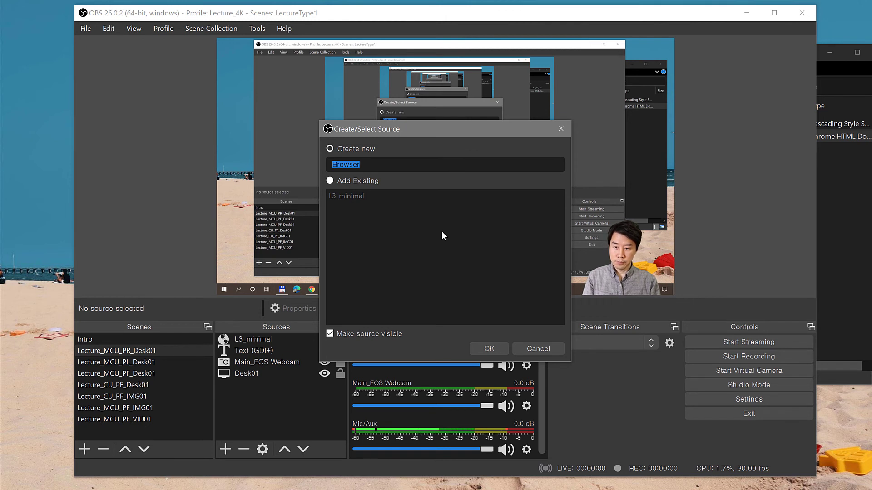
type("Main Title")
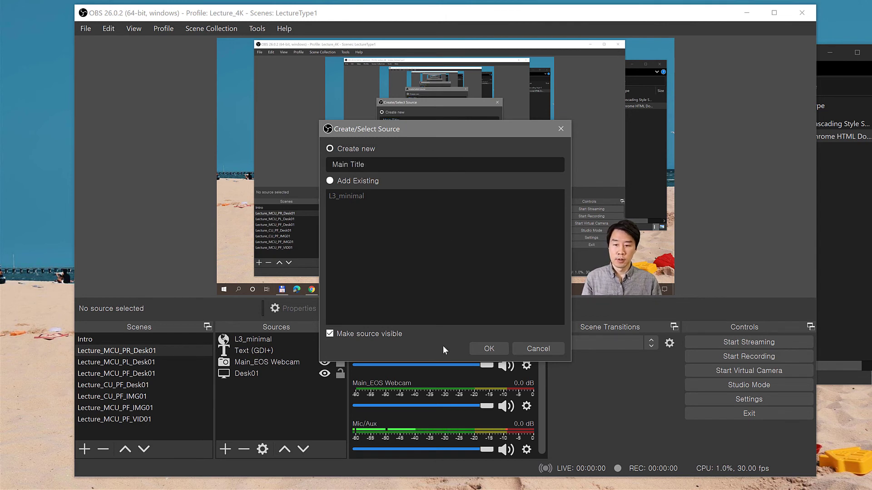
left_click(489, 348)
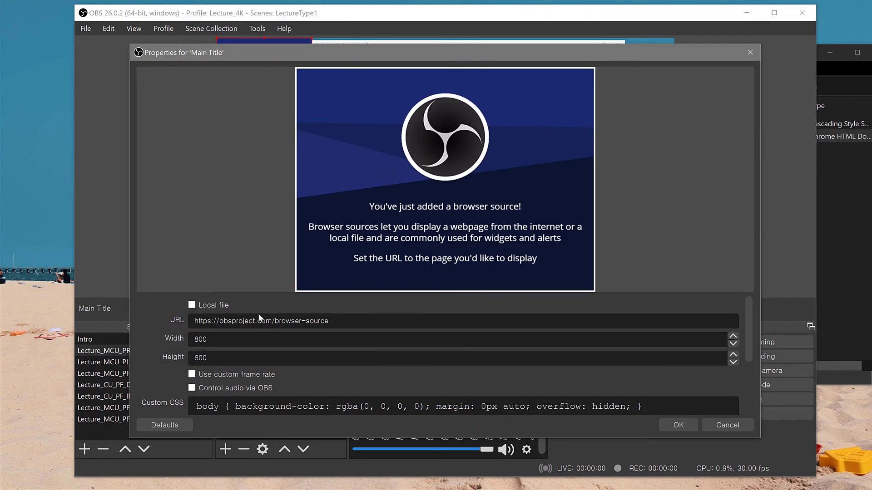
Make the Main Title source use a local file and load Title-gree-slide.html from the Title-gree-slide folder.
left_click(192, 305)
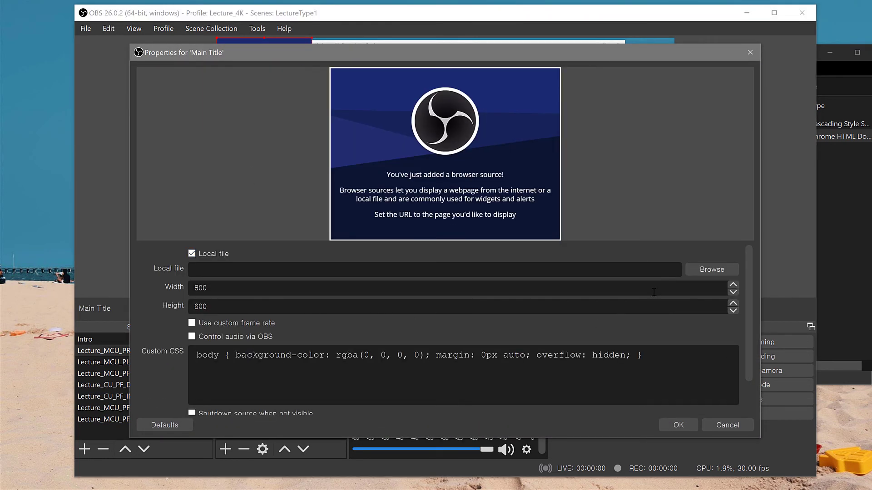
left_click(711, 270)
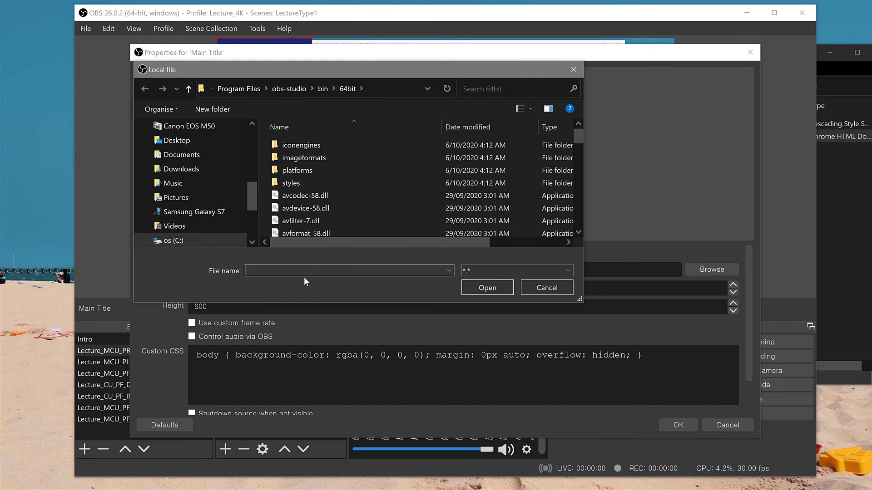
key("ctrl+v")
left_click(501, 289)
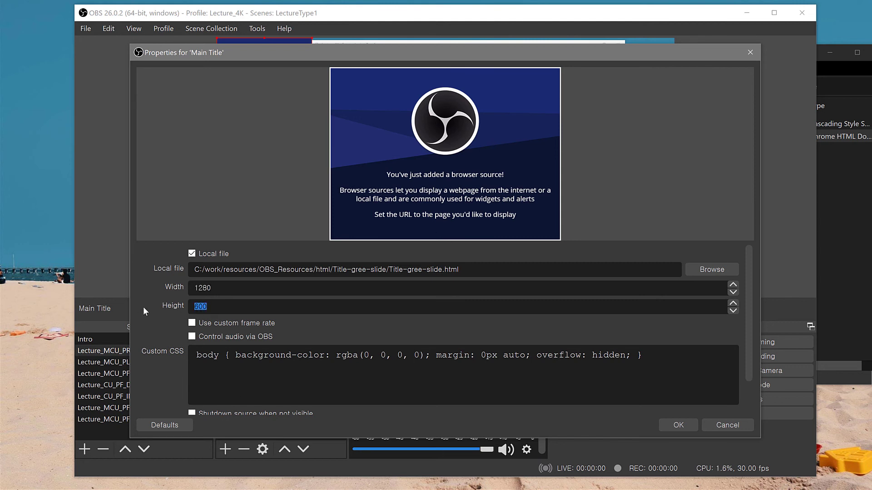
Set Main Title to width 1280 and height 300, with shutdown when not visible and browser refresh when the scene becomes active.
type("300")
left_click_drag(748, 355, 743, 403)
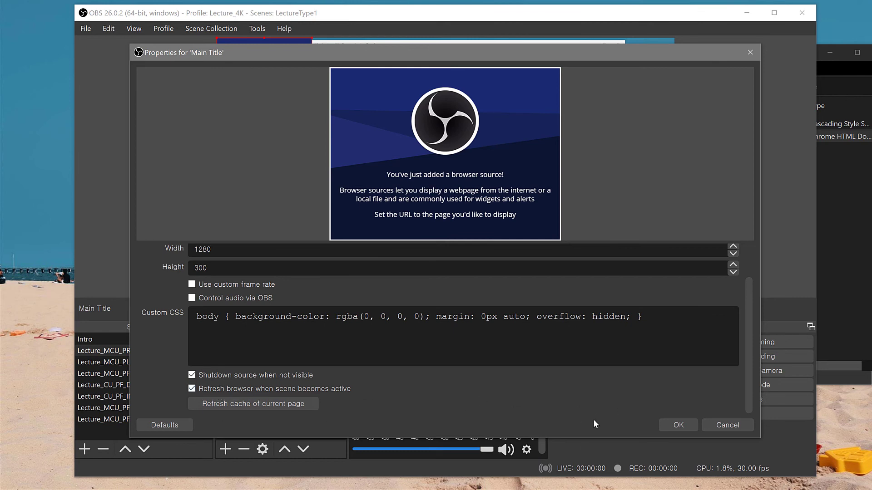
left_click(677, 426)
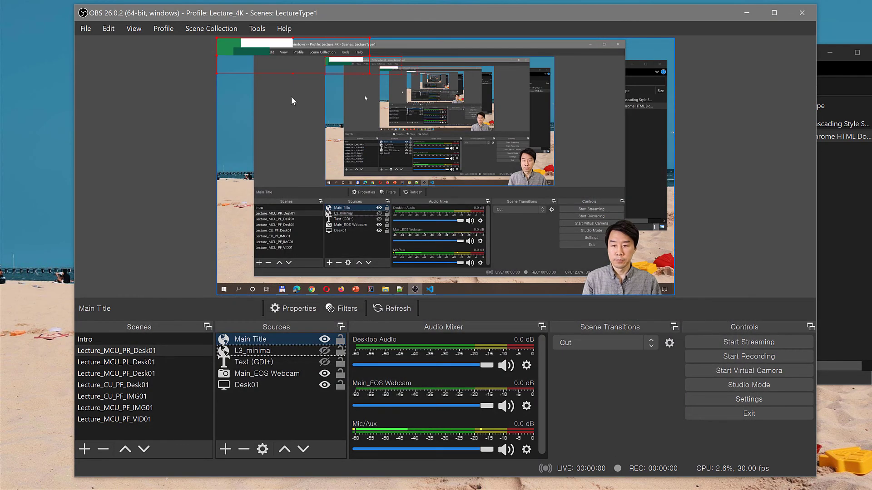
Enlarge the Main Title overlay to nearly the canvas width and position it near the canvas's upper-left corner.
left_click_drag(246, 51, 270, 128)
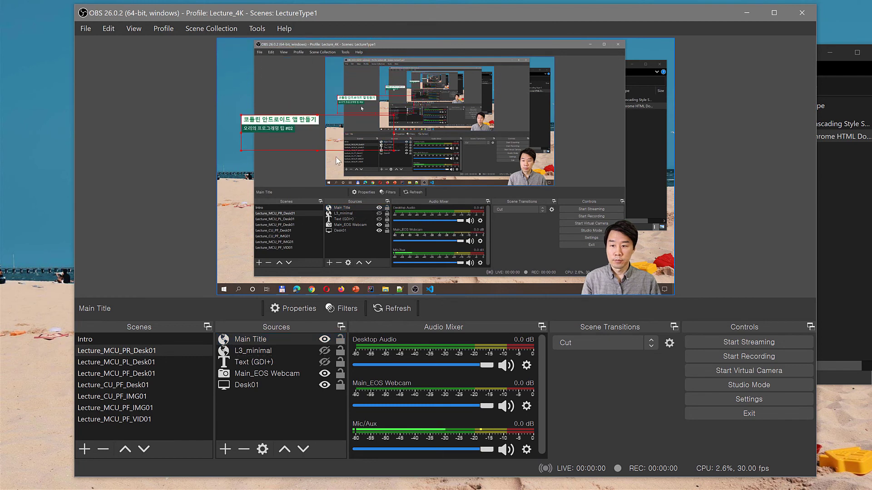
left_click_drag(393, 150, 598, 213)
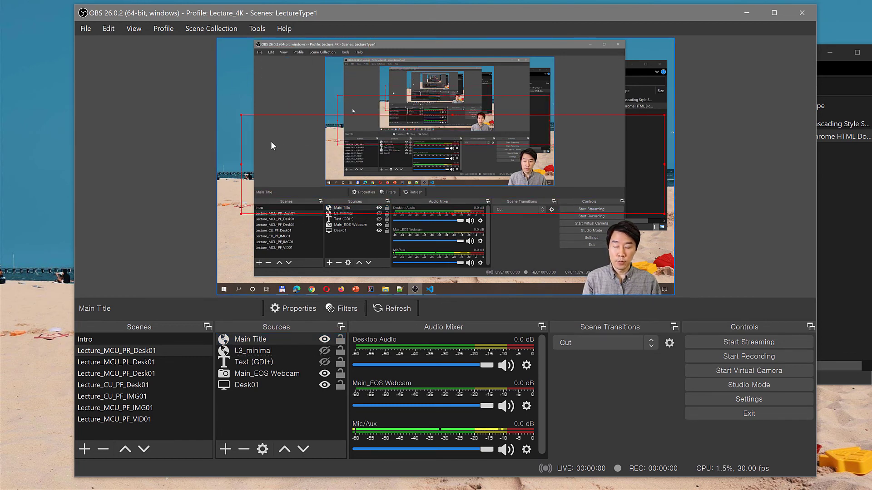
left_click_drag(317, 127, 308, 67)
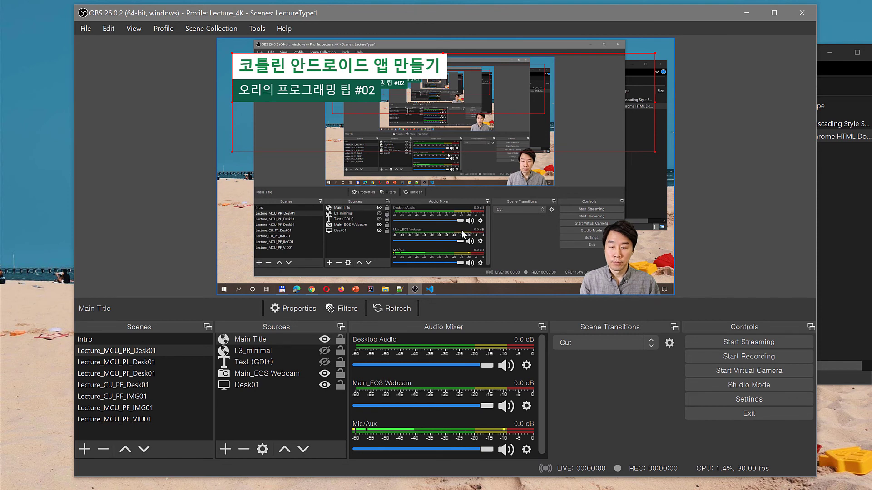
Copy the Main Title source from Lecture_MCU_PR_Desk01 and paste it as a reference into the Lecture_MCU_PF_IMG01 scene.
left_click(257, 341)
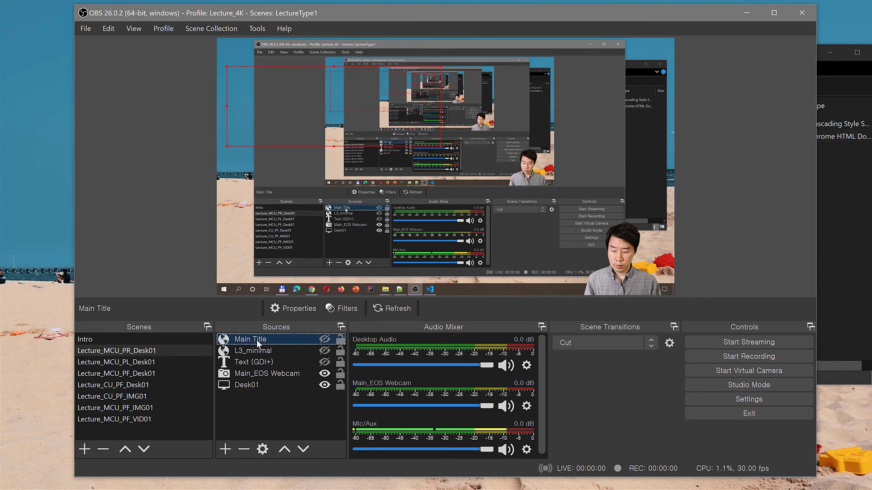
right_click(257, 340)
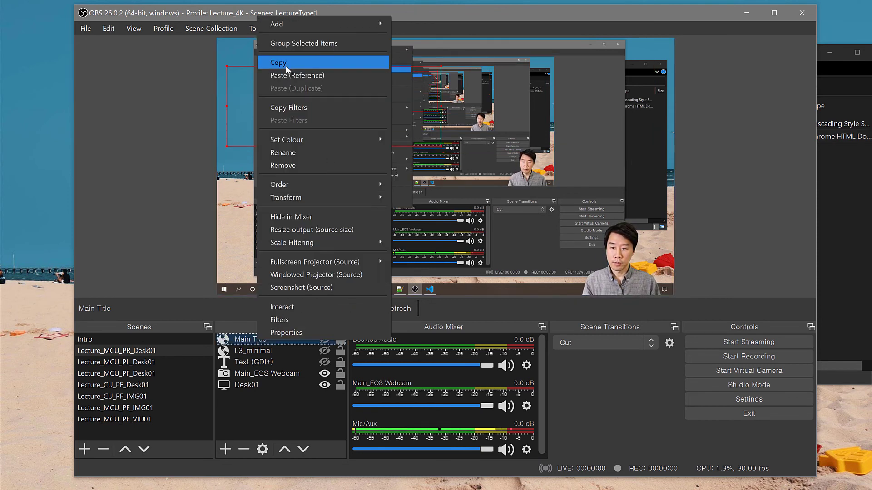
left_click(313, 59)
left_click(121, 383)
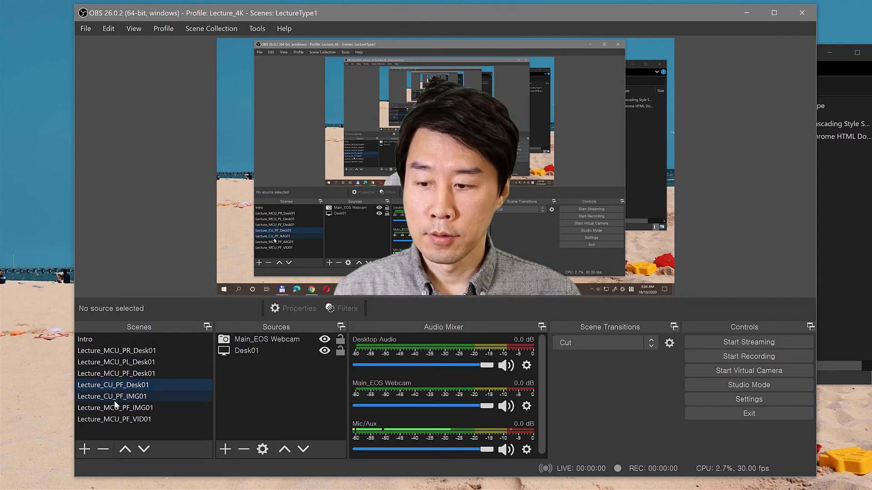
left_click(114, 399)
left_click(114, 408)
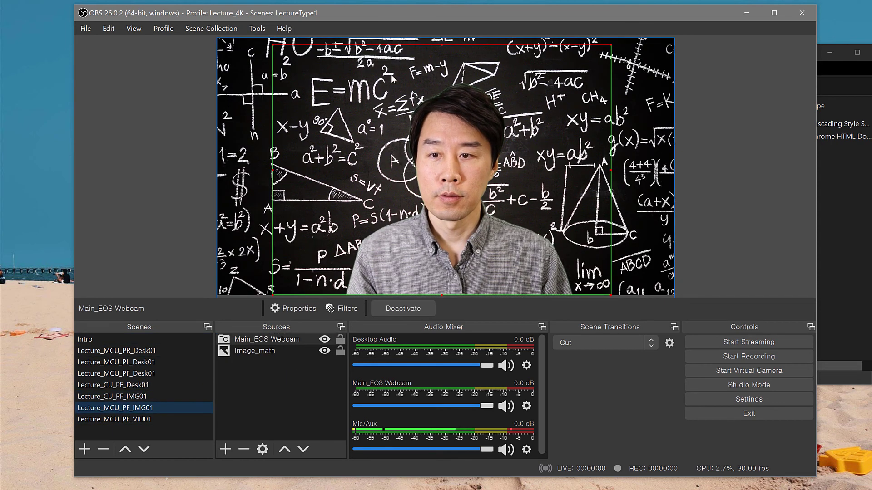
left_click(260, 412)
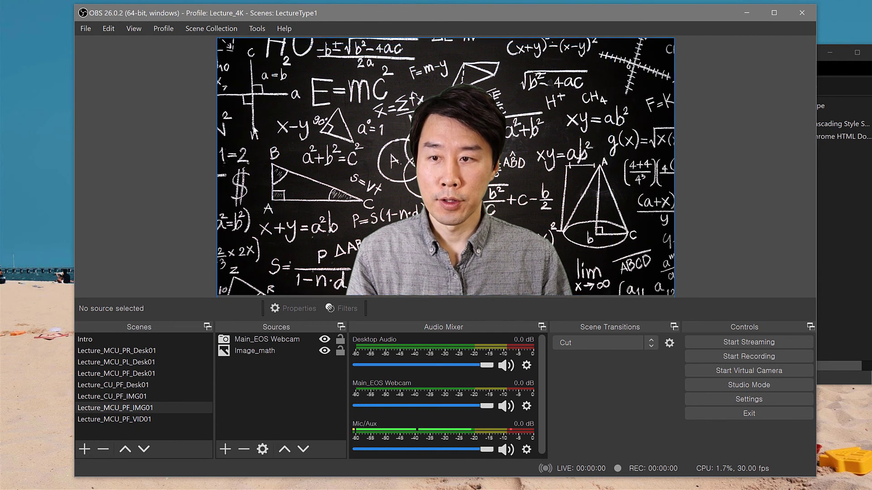
right_click(263, 384)
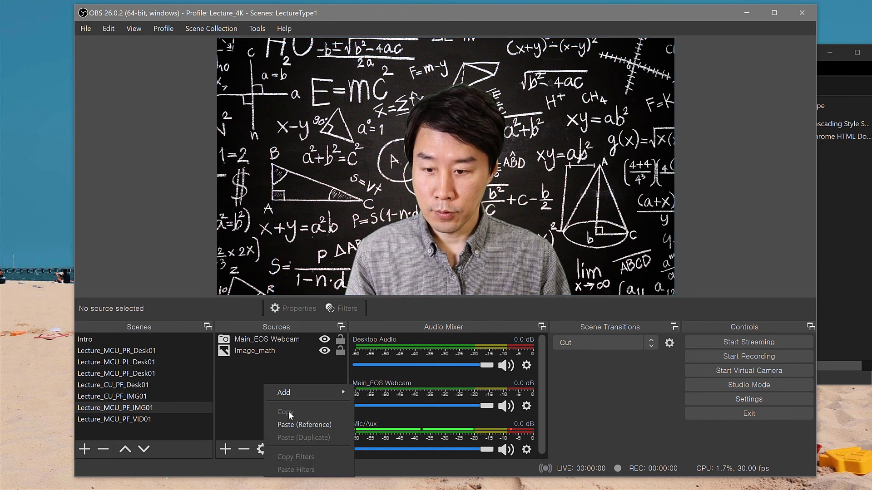
left_click(296, 424)
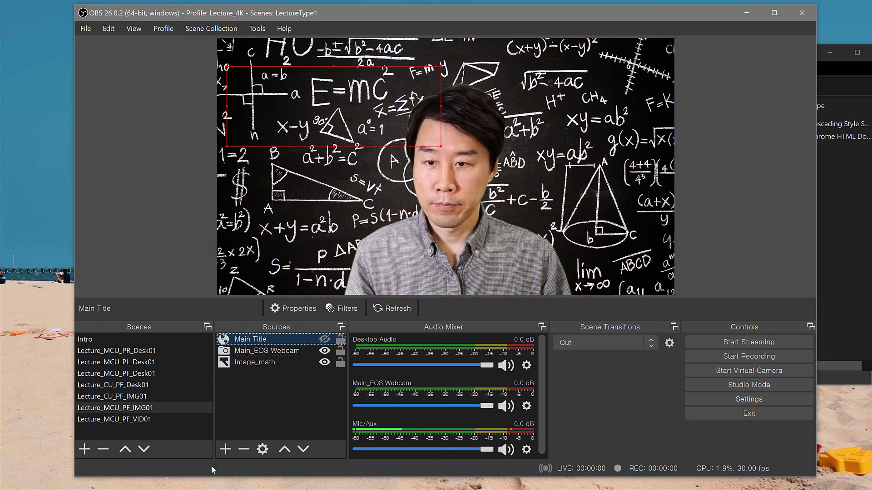
Preview the Main Title overlay in Lecture_MCU_PF_IMG01 by showing it briefly and hiding it again.
left_click(325, 342)
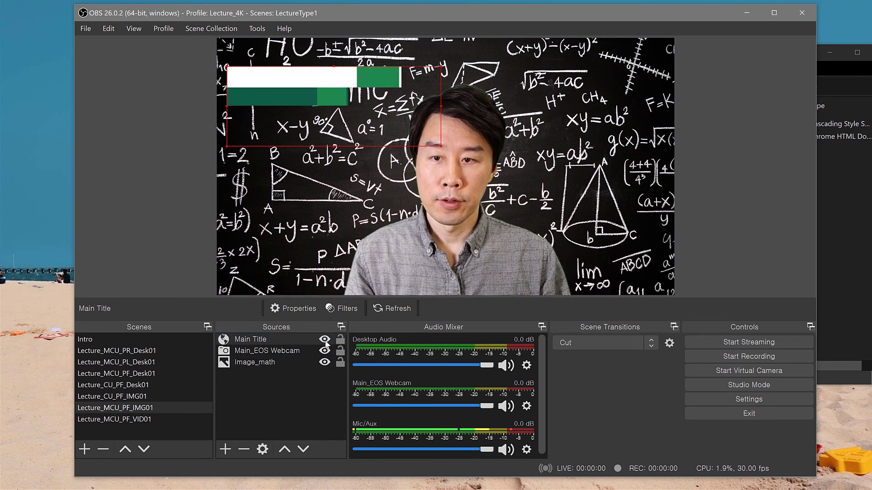
left_click(325, 342)
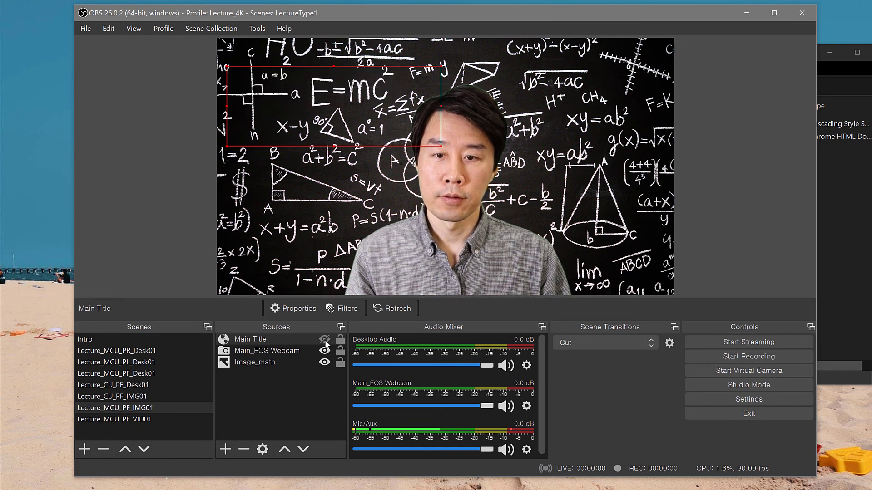
left_click(291, 406)
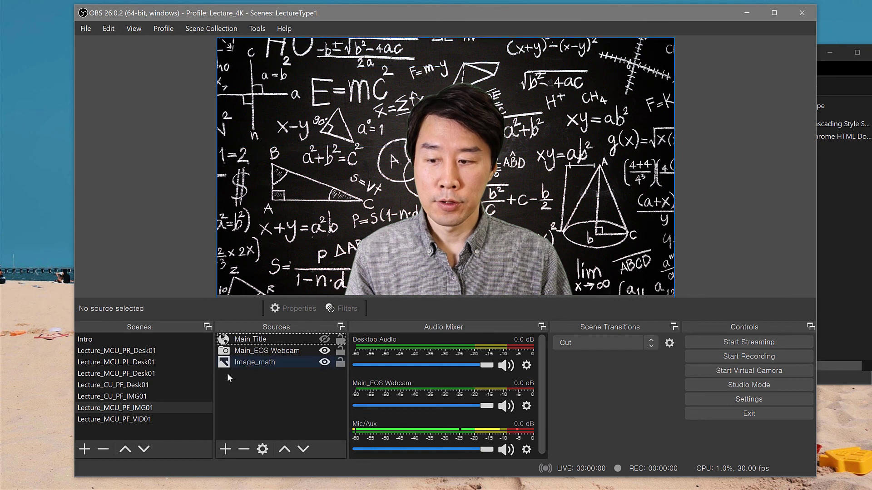
left_click(110, 397)
left_click(106, 410)
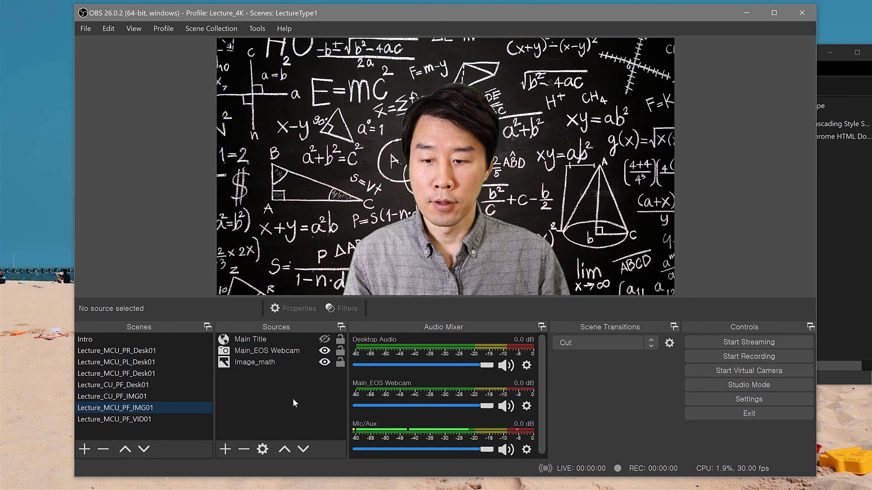
Switch to File Explorer and copy the path of architecture-2602005_1920.jpg from the back folder in OBS_Resources.
left_click(824, 221)
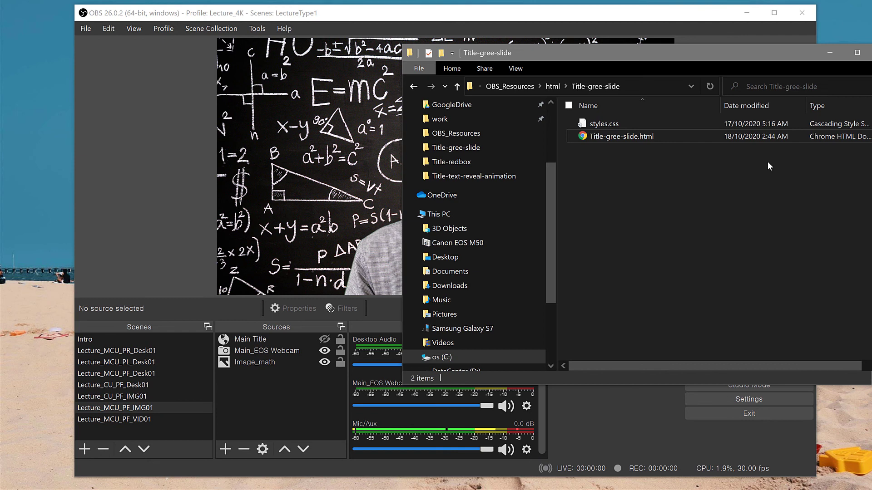
left_click(457, 87)
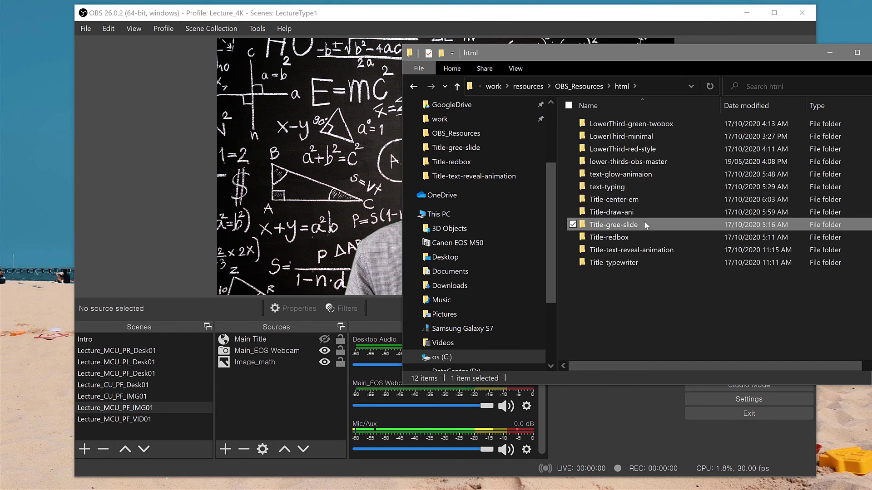
left_click(574, 86)
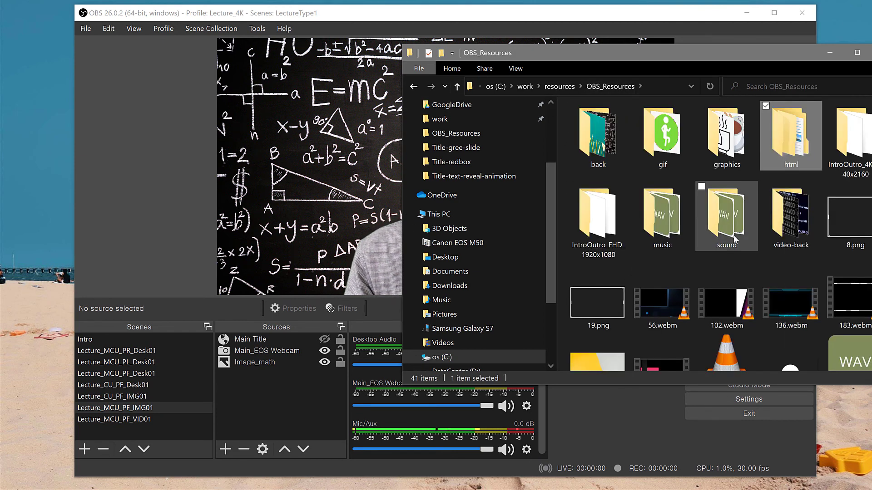
double_click(607, 159)
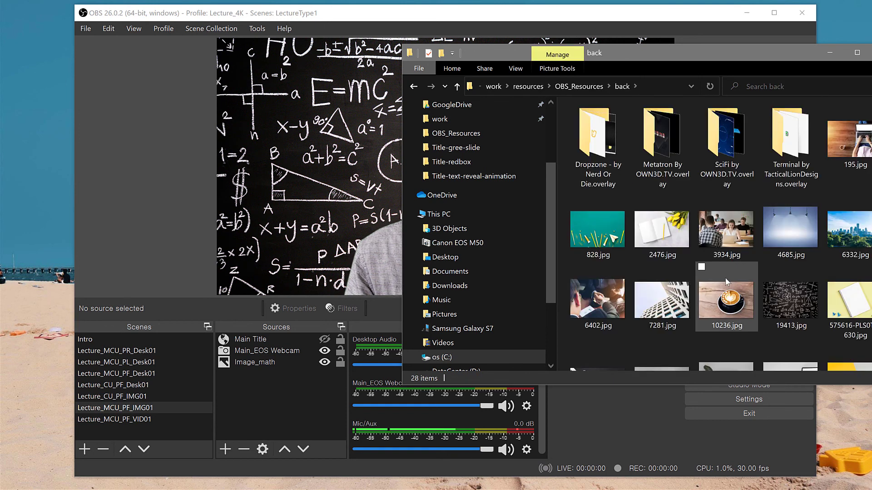
scroll(852, 270, "down", 3)
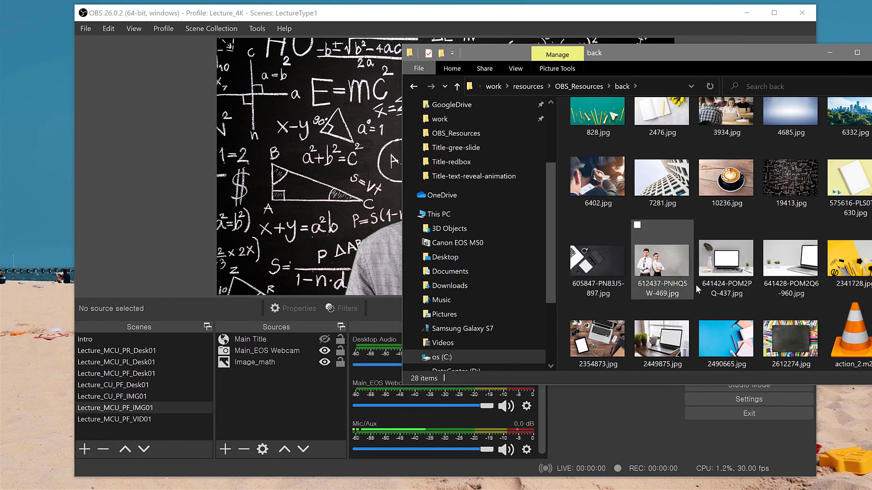
left_click(599, 336)
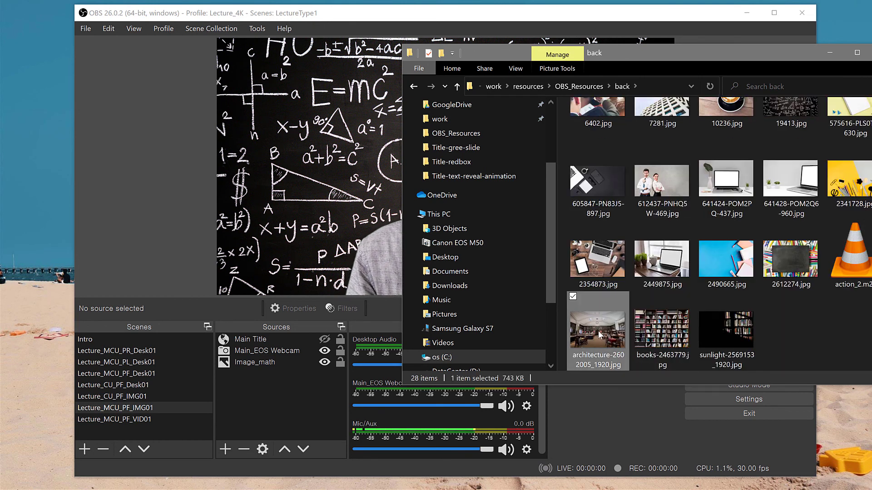
Switch back to OBS and add a new image source named Image_Library to the Lecture_MCU_PF_IMG01 scene.
left_click(257, 408)
left_click(226, 450)
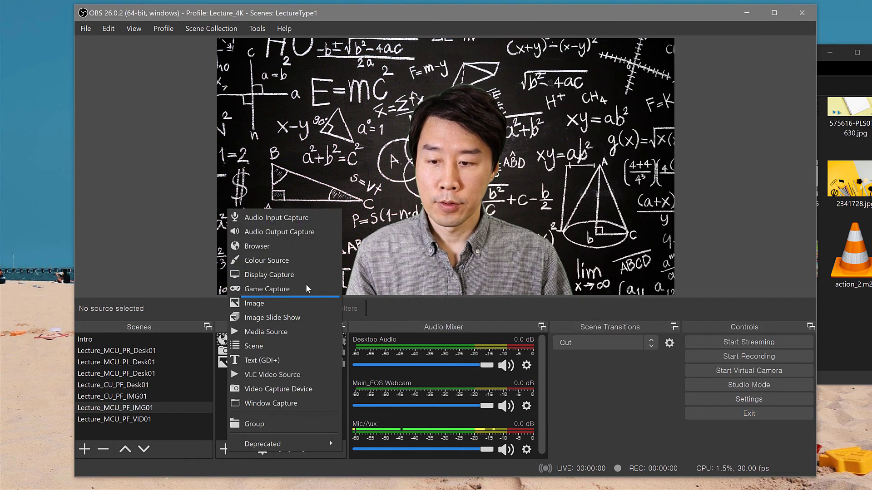
left_click(268, 303)
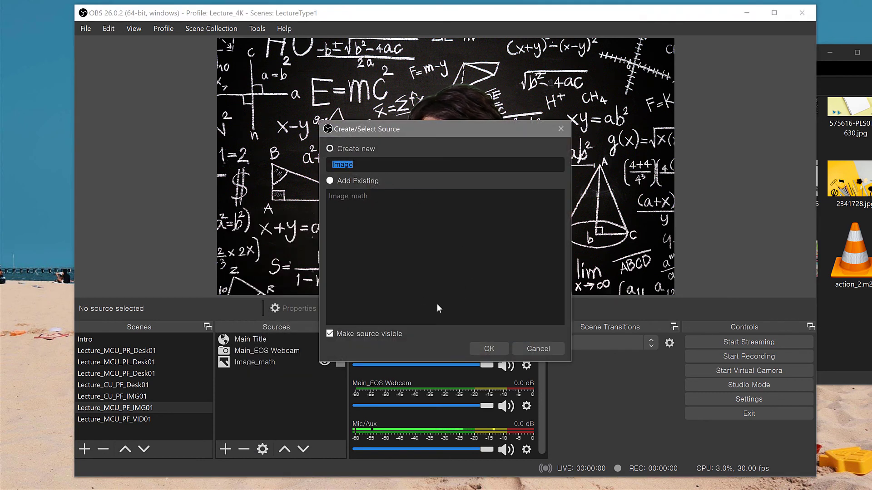
key("End")
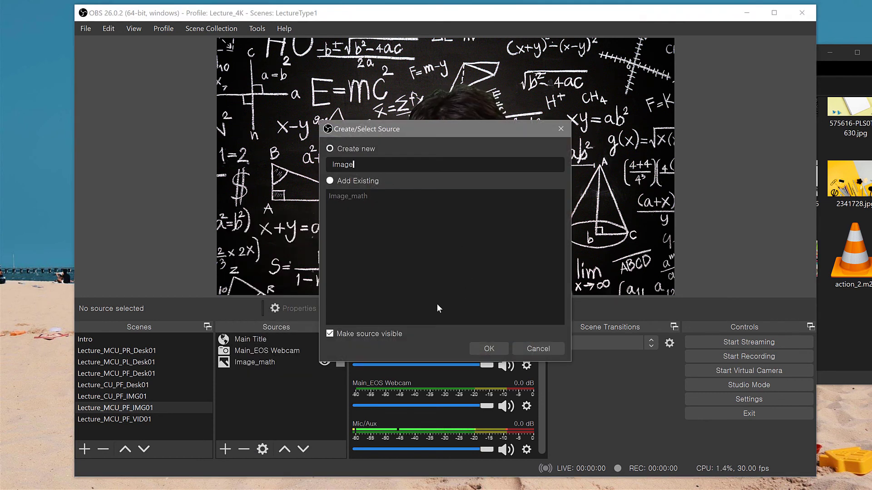
type("_Library")
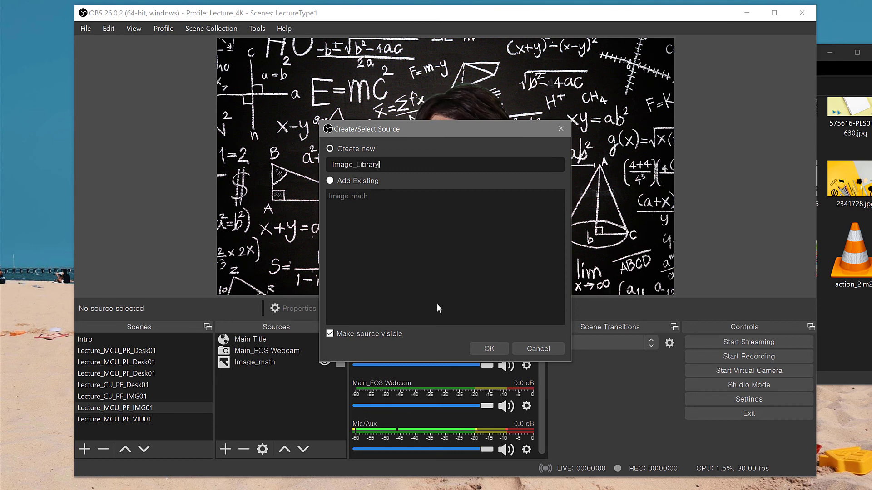
key("Return")
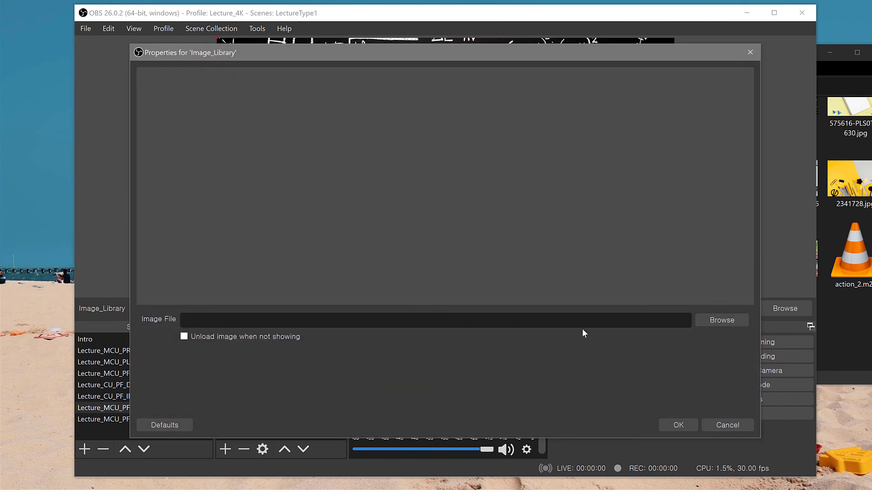
Load architecture-2602005_1920.jpg as the image file of Image_Library, using the copied path, and accept the properties.
left_click(728, 321)
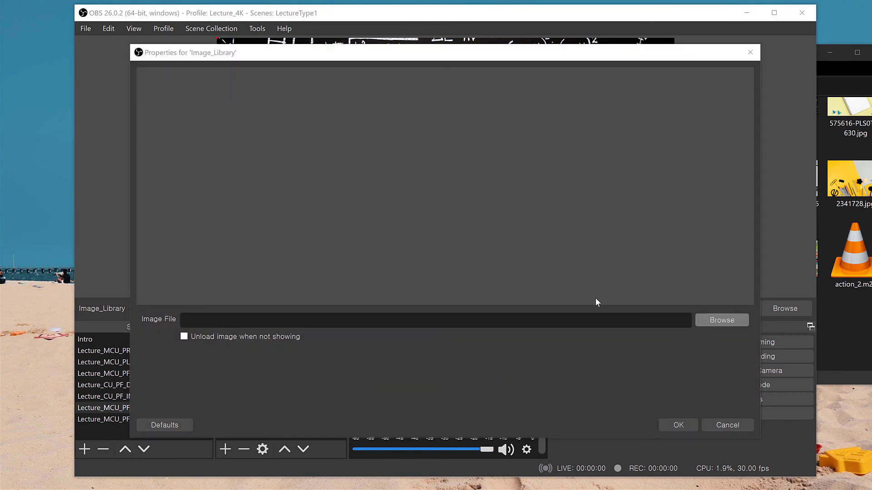
key("ctrl+v")
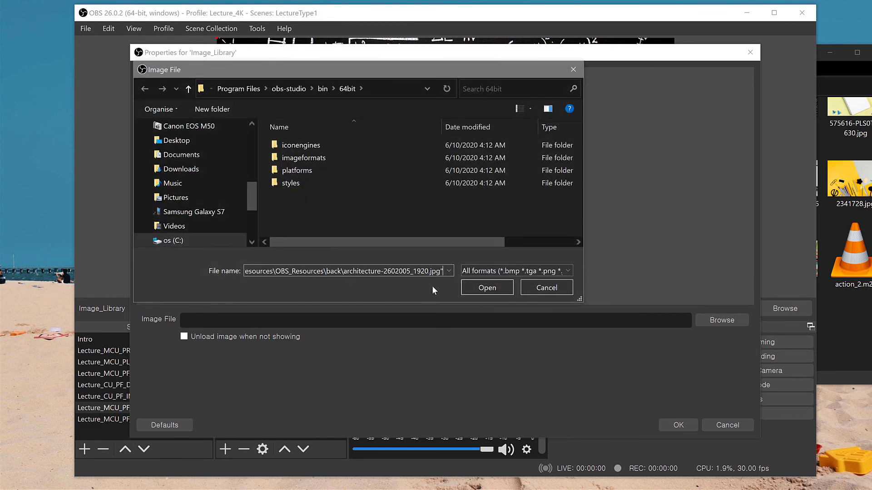
left_click(481, 293)
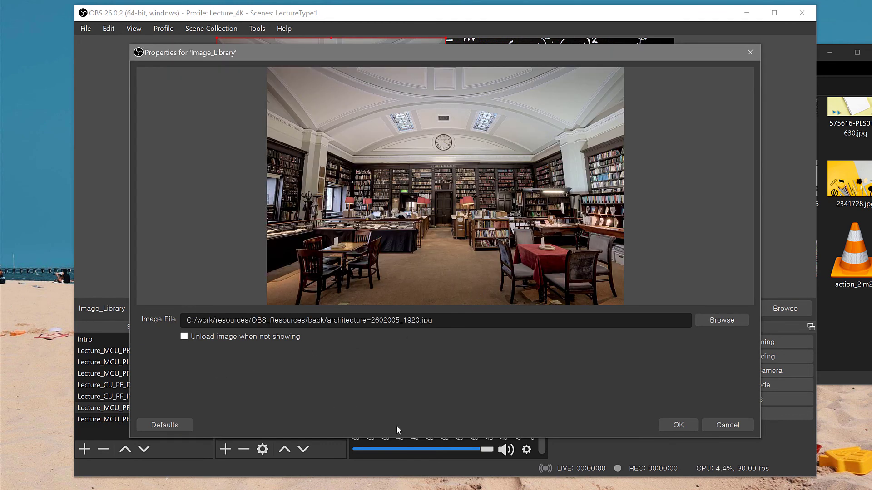
left_click(678, 425)
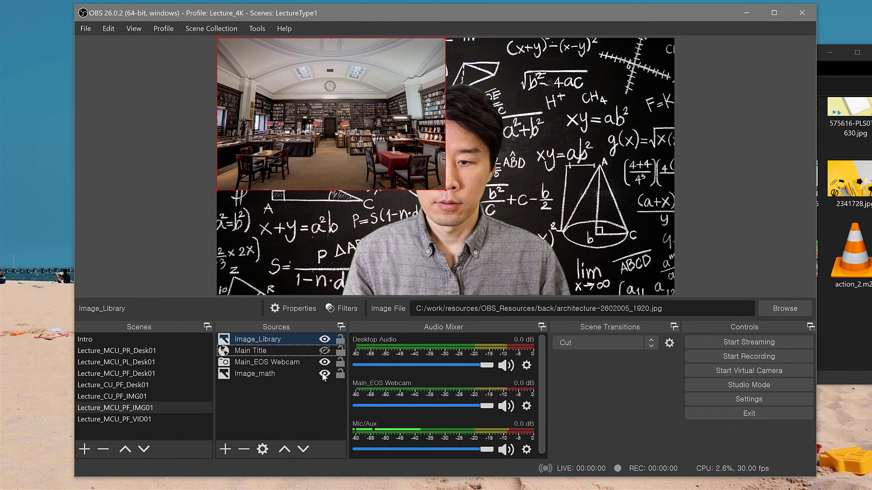
Move Image_Library to the bottom of the source order, below Main_EOS Webcam and Image_math.
left_click(265, 341)
left_click_drag(263, 339, 262, 372)
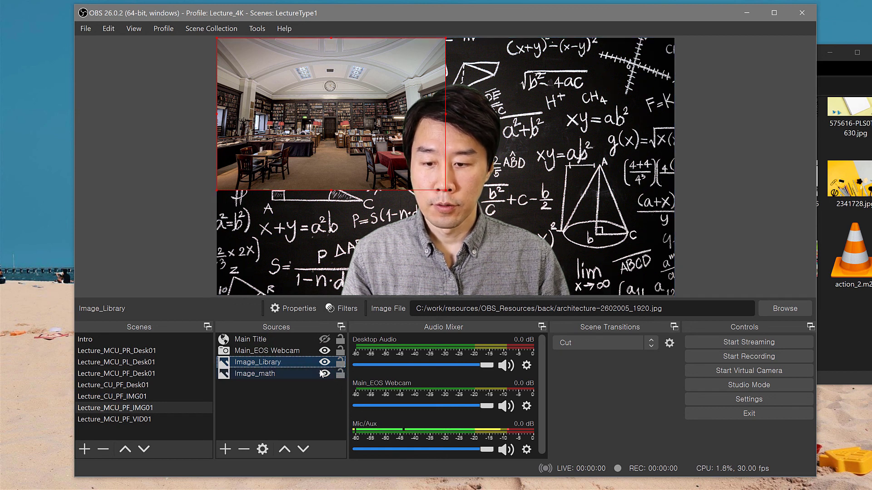
left_click_drag(313, 373, 307, 361)
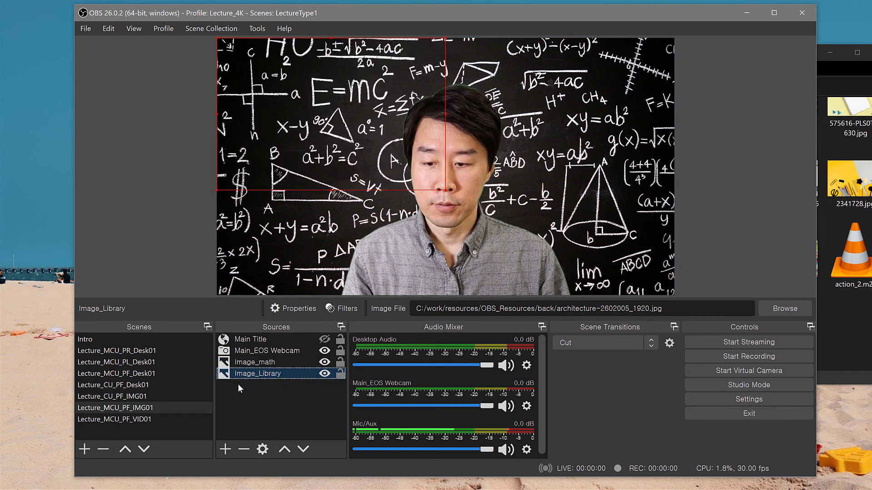
Hide Image_math and enlarge the Image_Library picture so it fills the whole canvas behind the webcam.
left_click(325, 362)
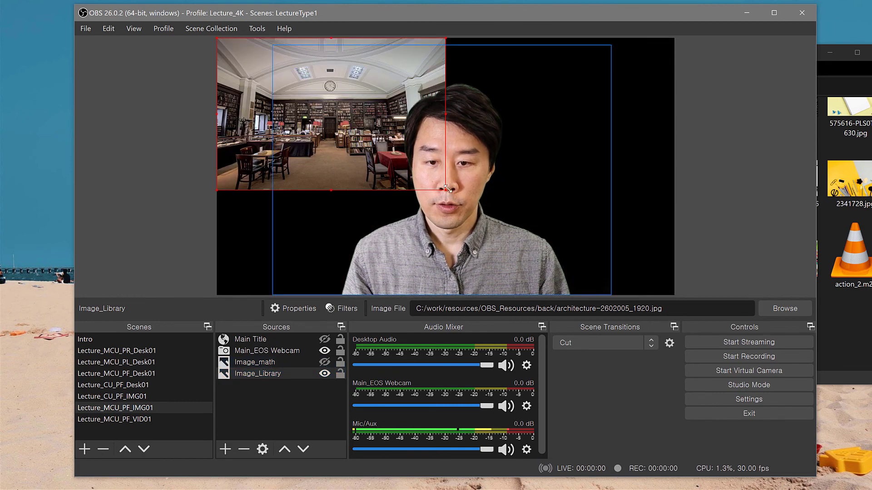
left_click_drag(445, 189, 674, 296)
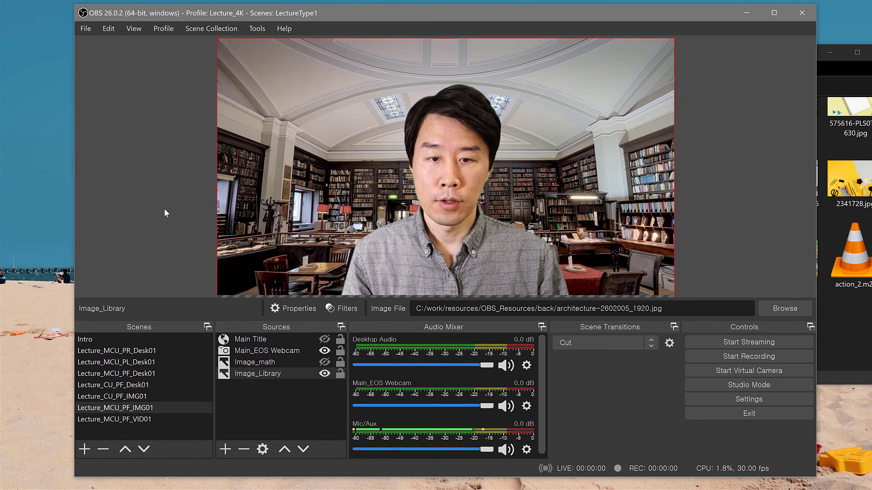
left_click(257, 417)
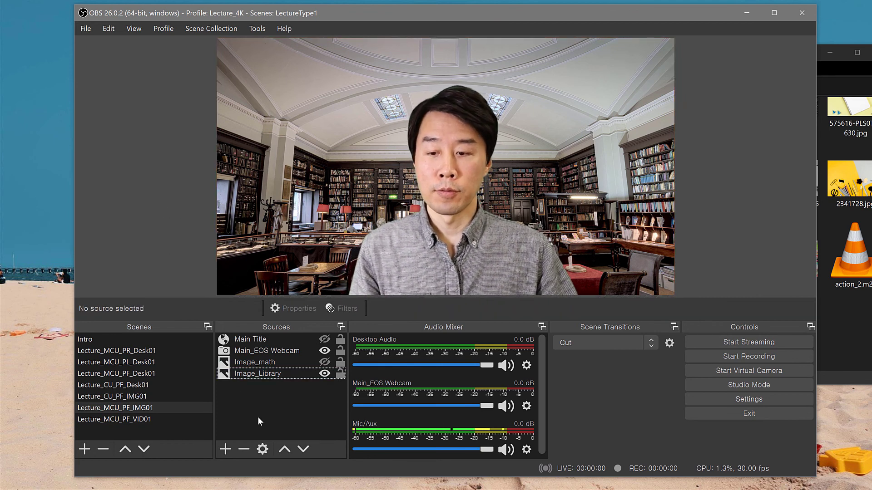
Compare the two backgrounds by toggling the visibility of Image_math and Image_Library, ending with only Image_Library shown.
left_click(324, 363)
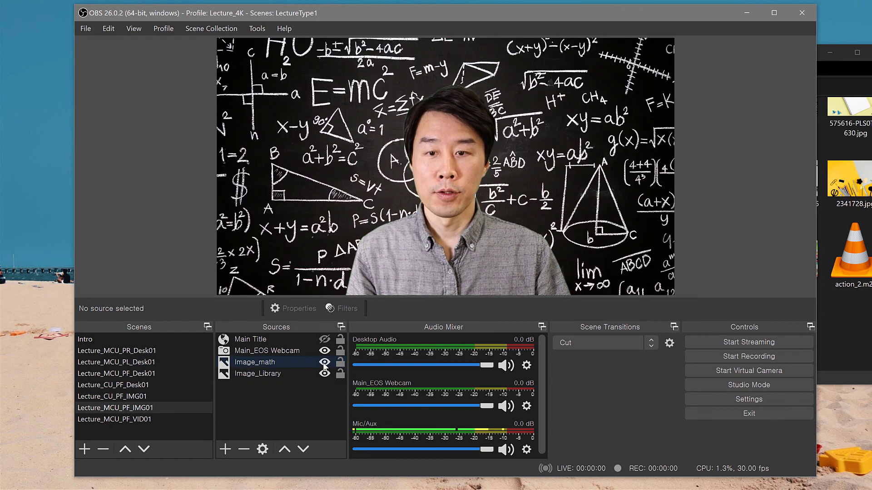
left_click(324, 363)
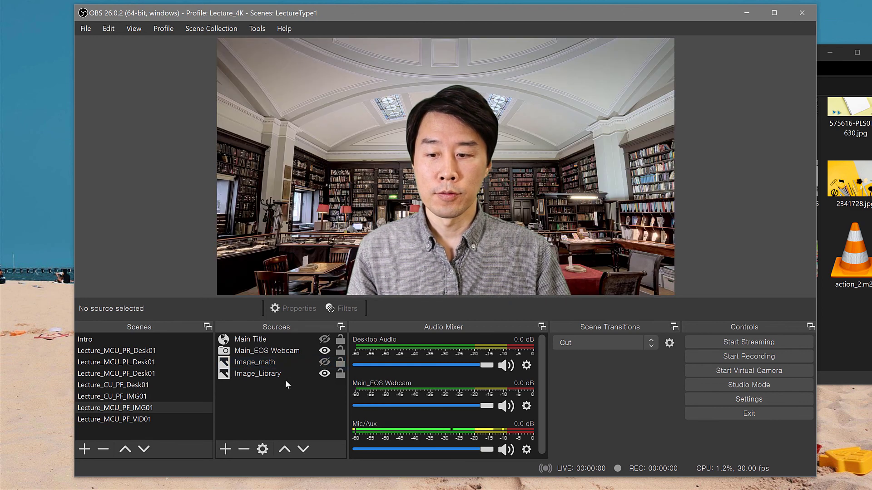
left_click(324, 373)
left_click(325, 374)
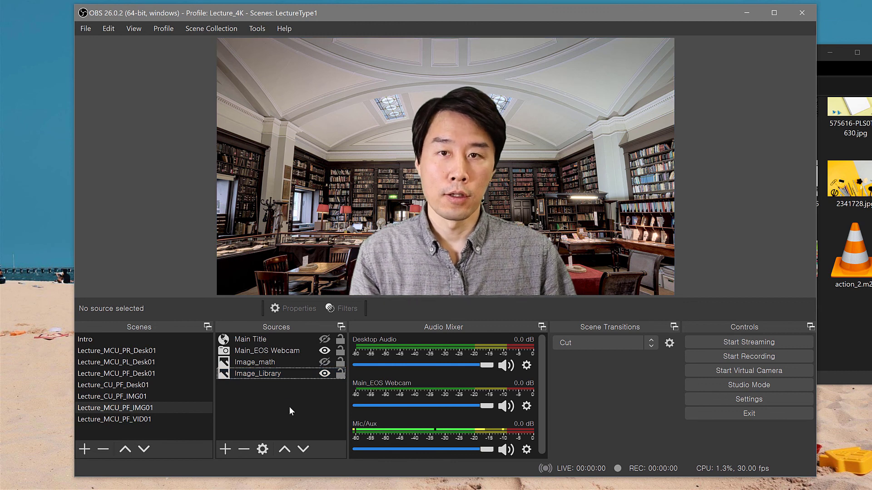
left_click(236, 373)
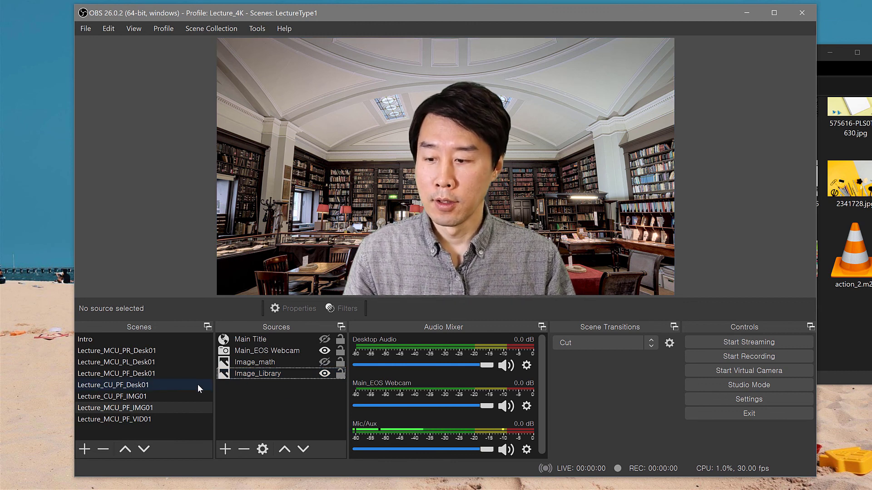
Add a new scene named Outro to the LectureType1 collection.
left_click(273, 396)
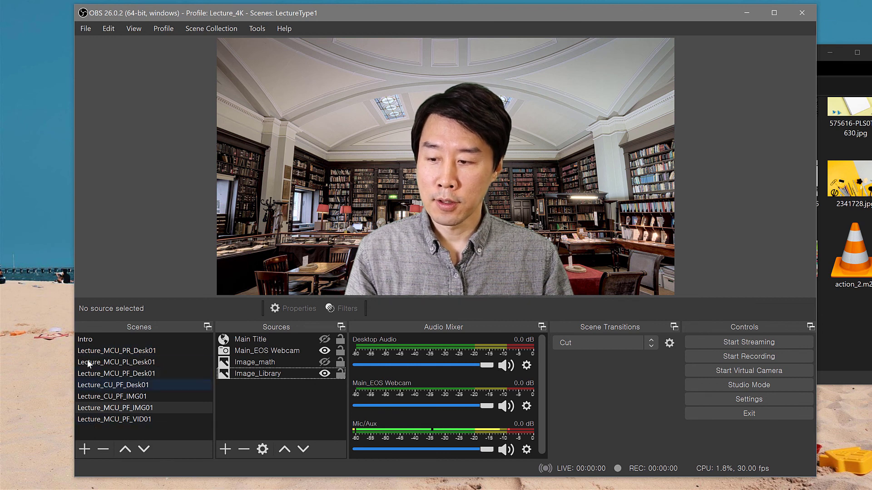
left_click(88, 339)
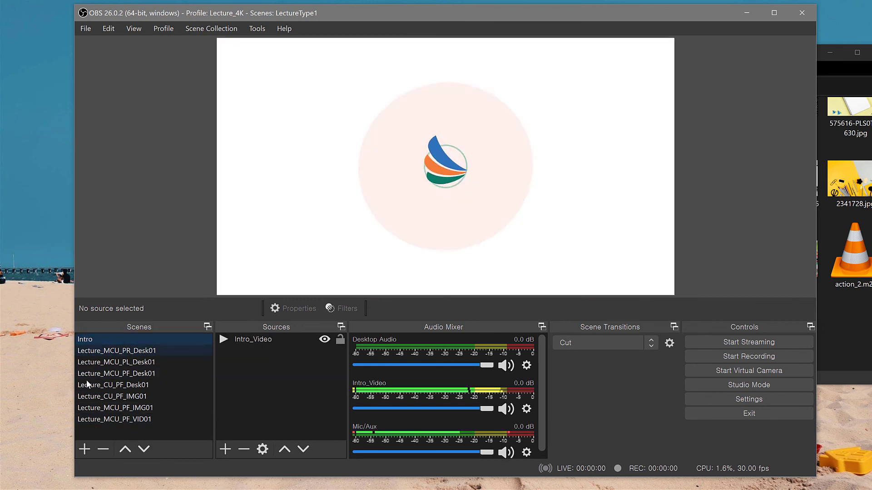
left_click(84, 450)
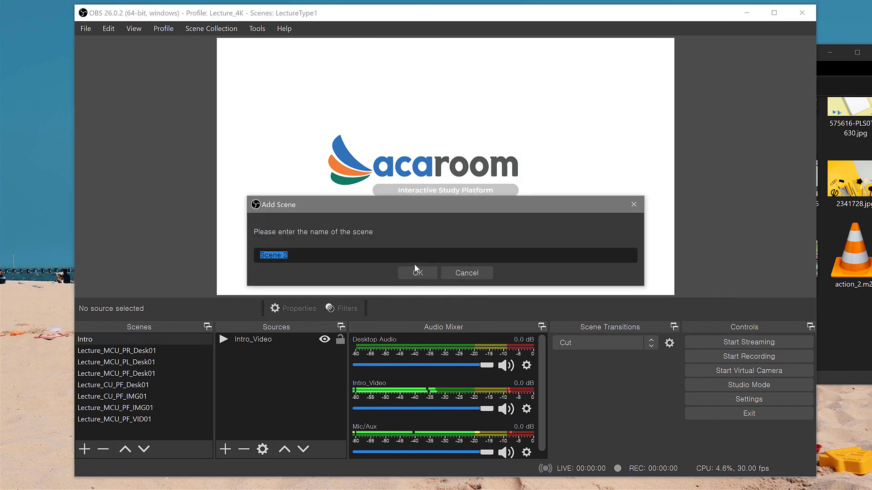
type("Outro")
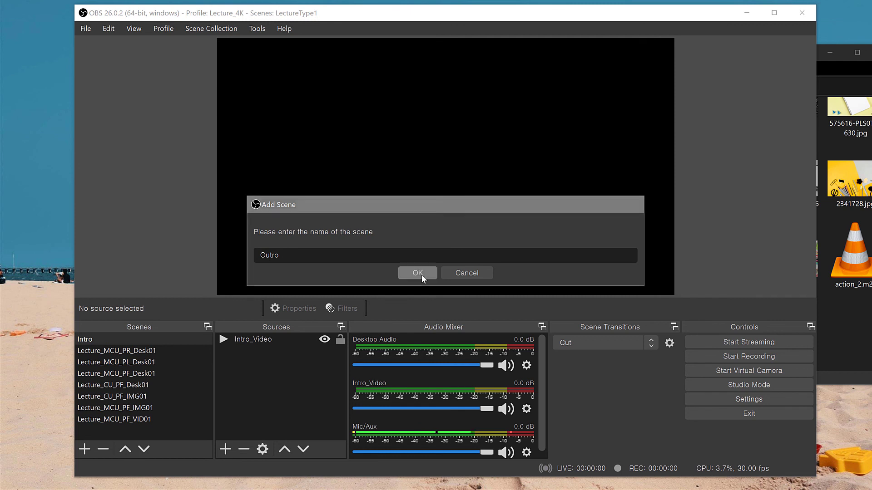
left_click(417, 273)
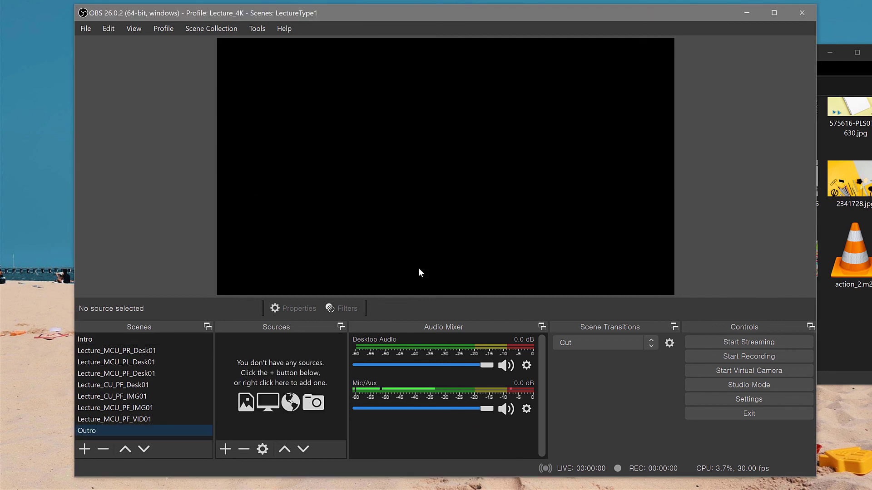
Add a new media source named Outro_Video to the Outro scene.
left_click(226, 449)
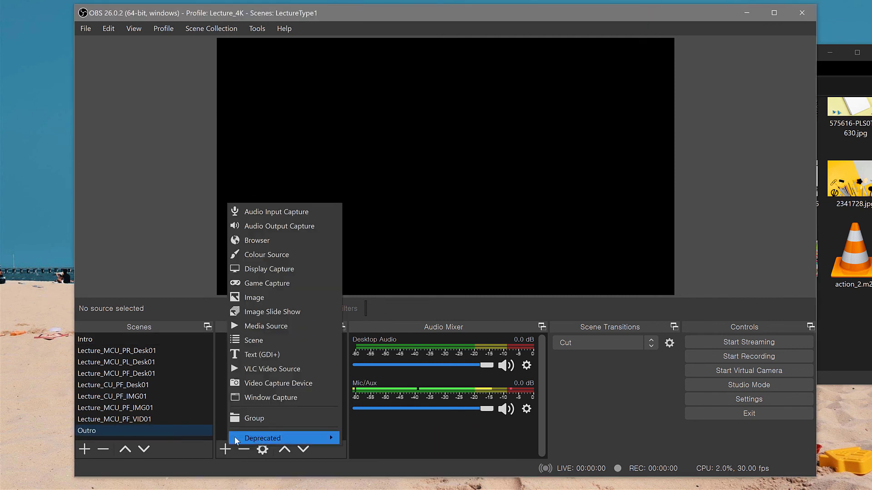
left_click(257, 331)
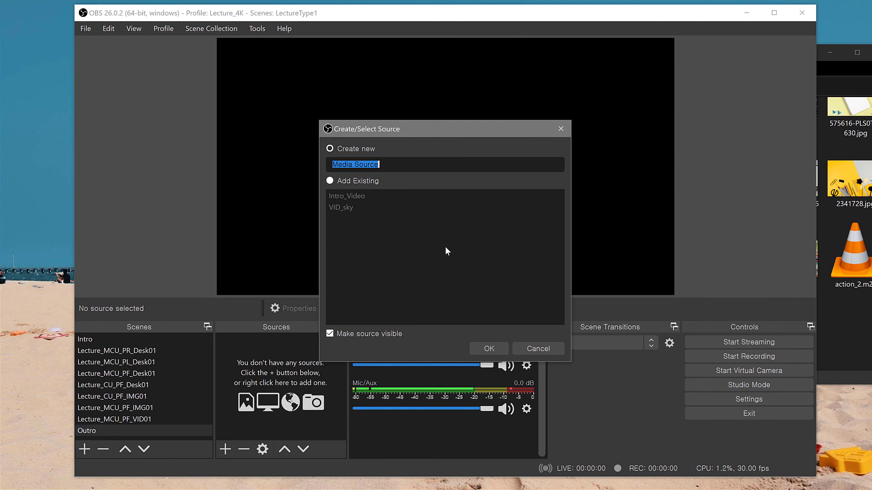
type("Outro_Video")
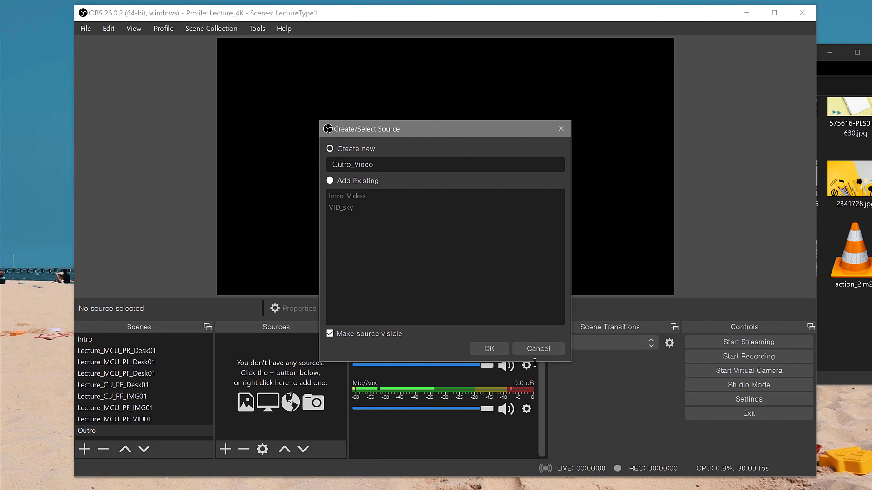
left_click(486, 349)
Load acaroom-outro_4k.mp4 from the IntroOutro_4K_3840x2160 folder as Outro_Video's local file, enable hardware decoding when available, and accept the properties.
left_click(846, 314)
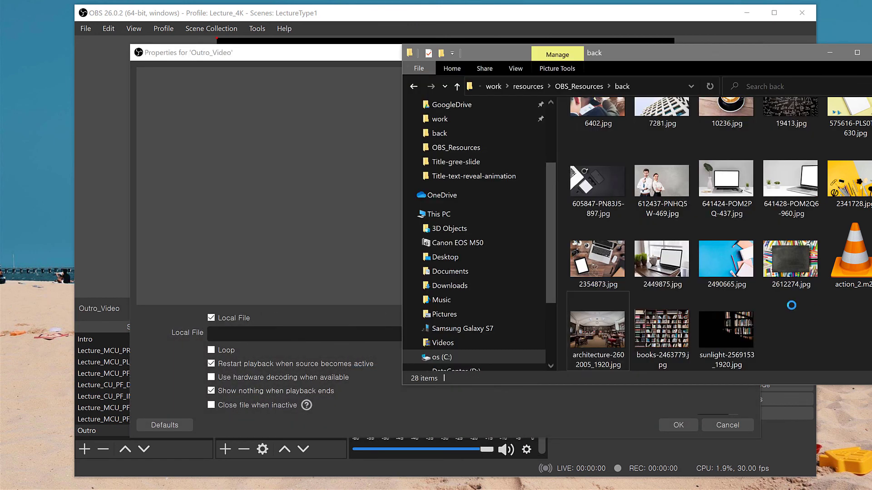
left_click(734, 155)
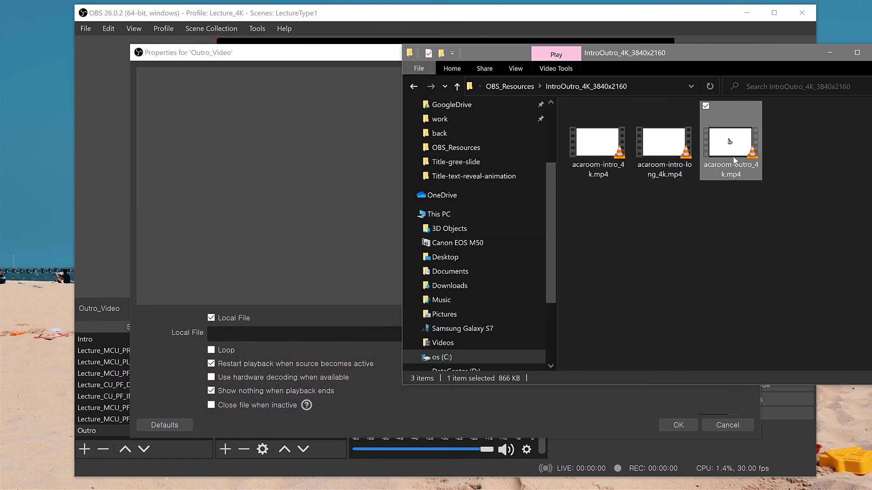
left_click(259, 341)
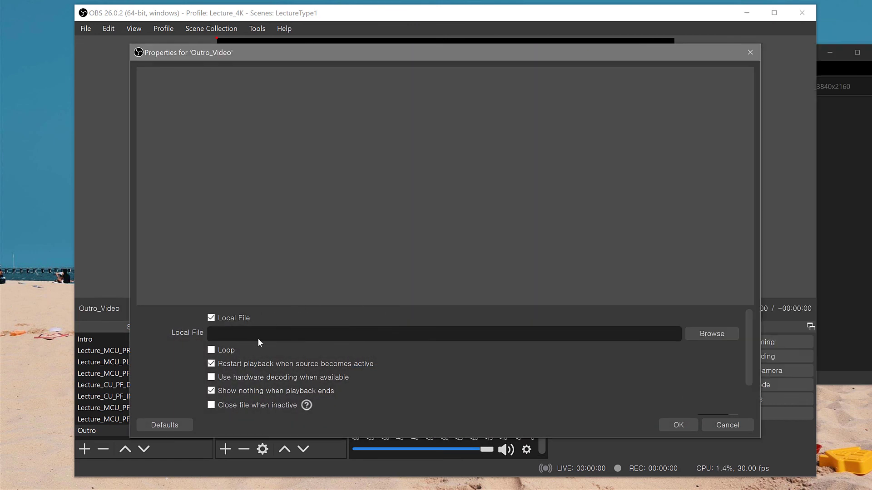
left_click(710, 335)
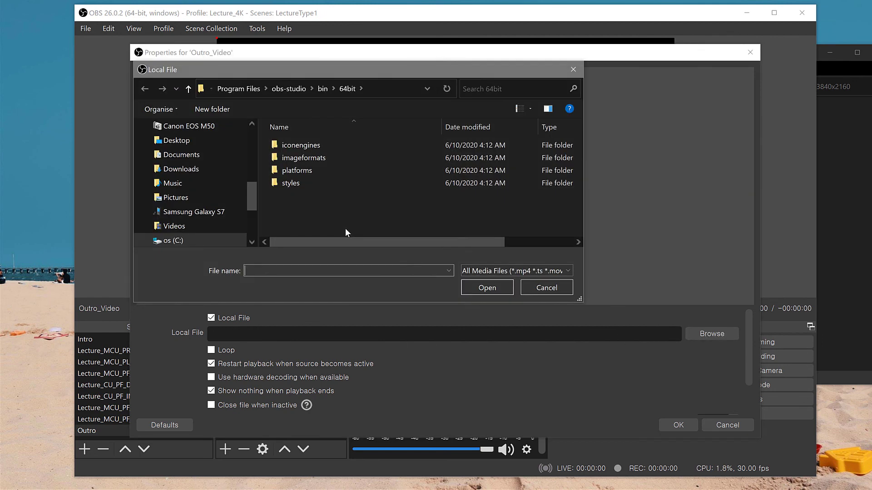
key("ctrl+v")
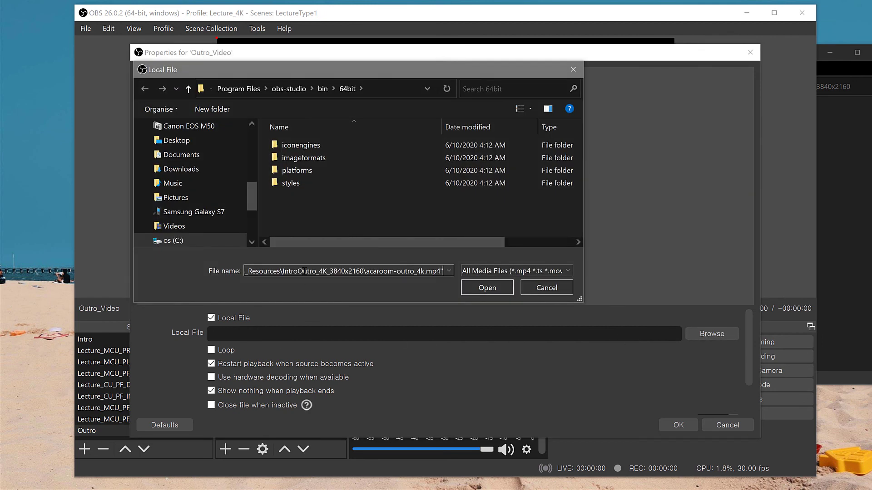
left_click(490, 290)
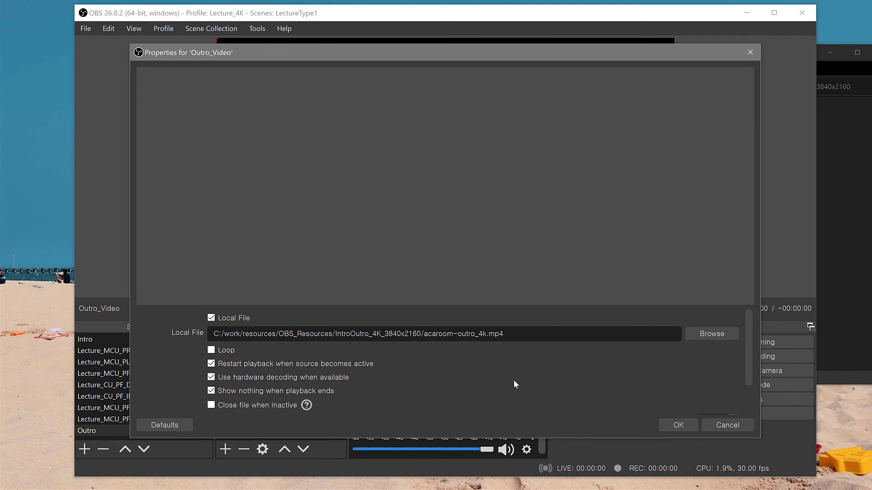
scroll(514, 383, "down", 2)
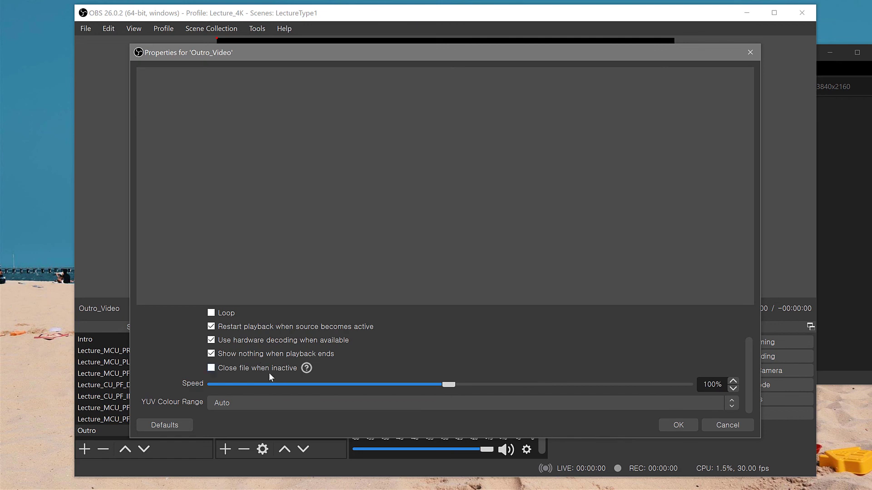
left_click(673, 428)
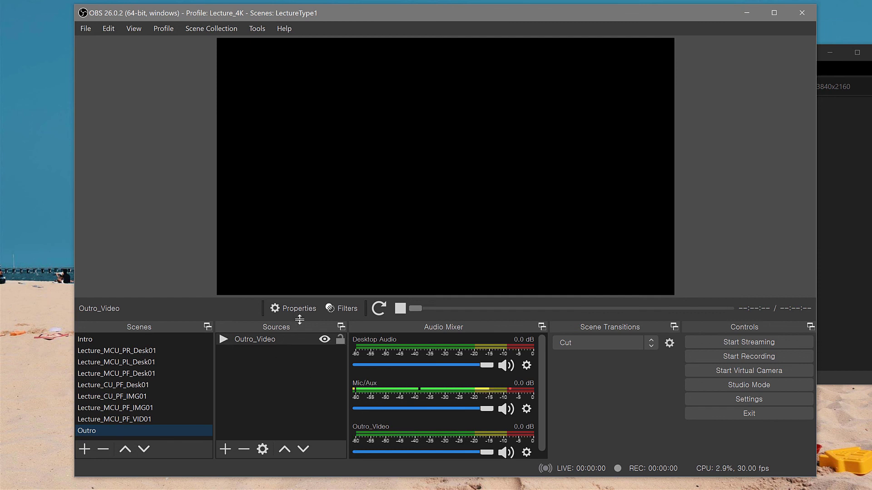
Play Outro_Video, set its audio monitoring to Monitor and Output, and replay the clip to check the sound.
left_click(380, 311)
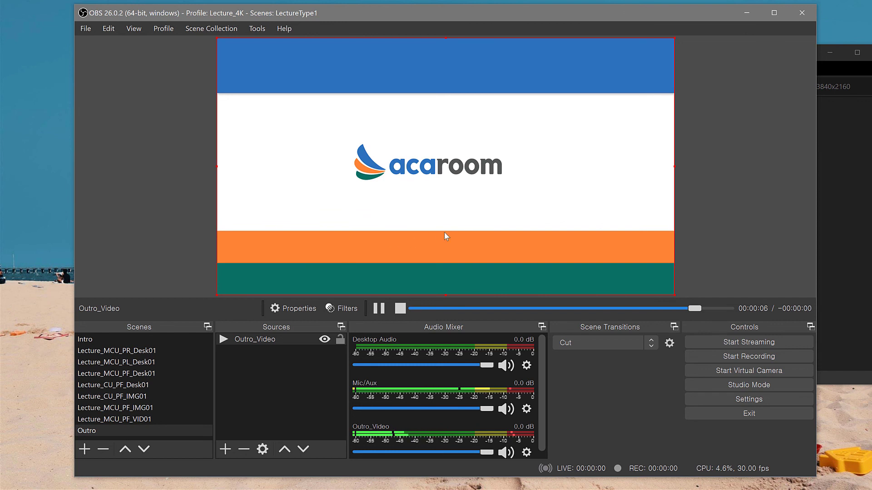
right_click(439, 435)
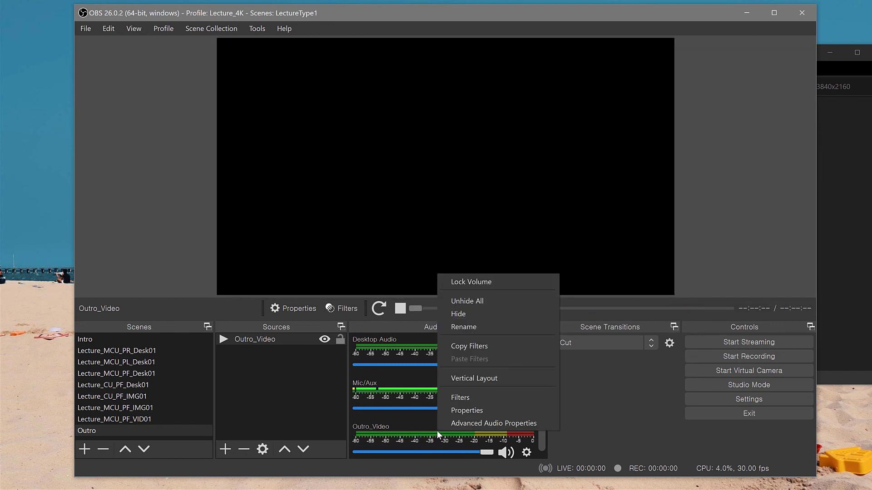
left_click(489, 424)
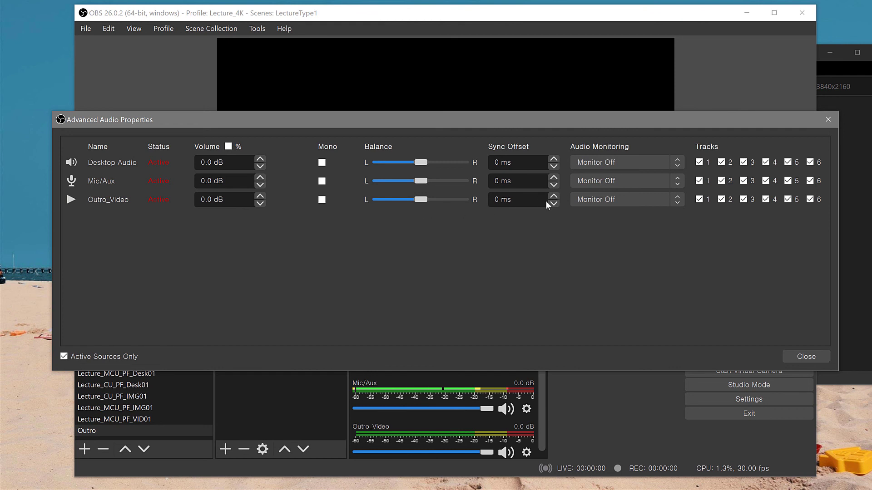
left_click(602, 201)
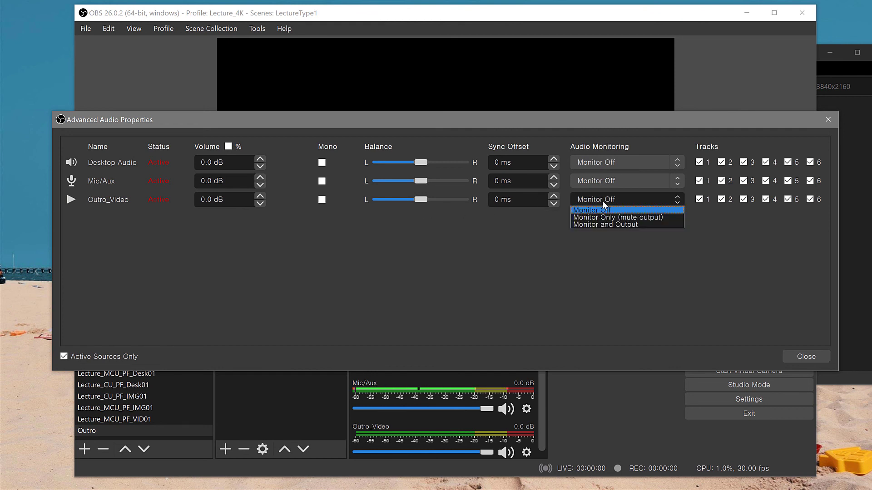
left_click(616, 227)
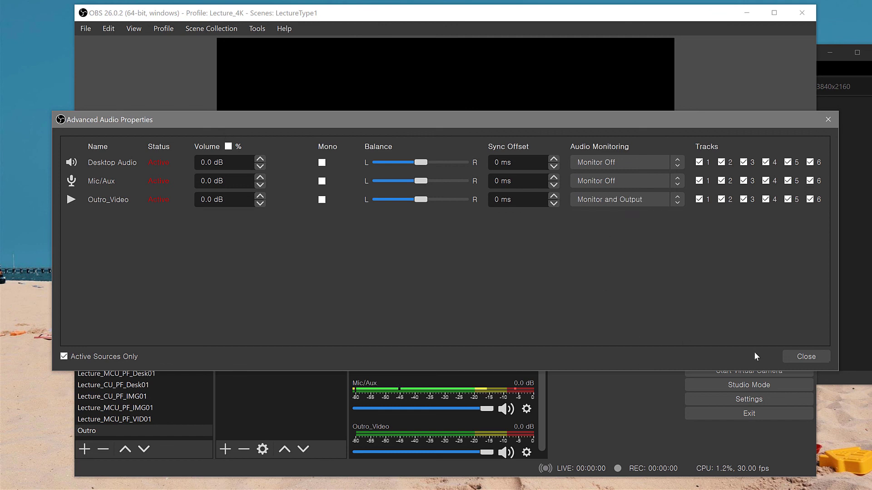
left_click(799, 357)
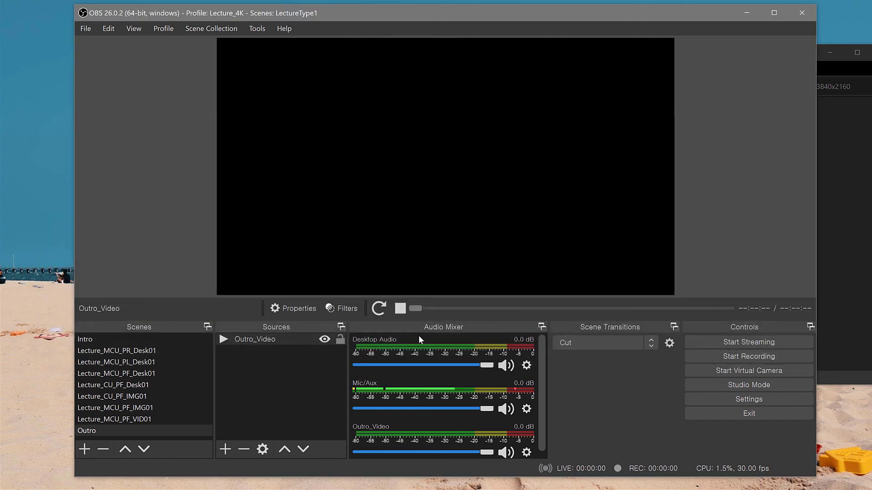
left_click(378, 309)
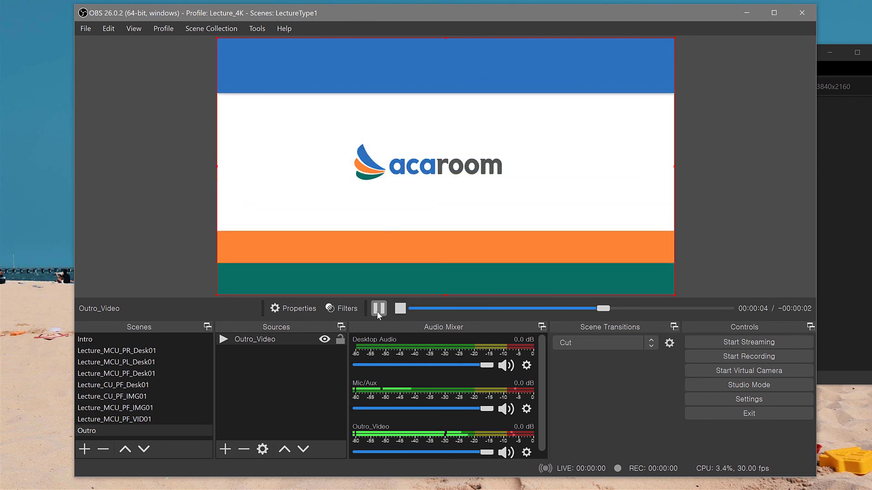
Set Outro_Video's audio monitoring back to Monitor Off in the advanced audio properties.
right_click(404, 428)
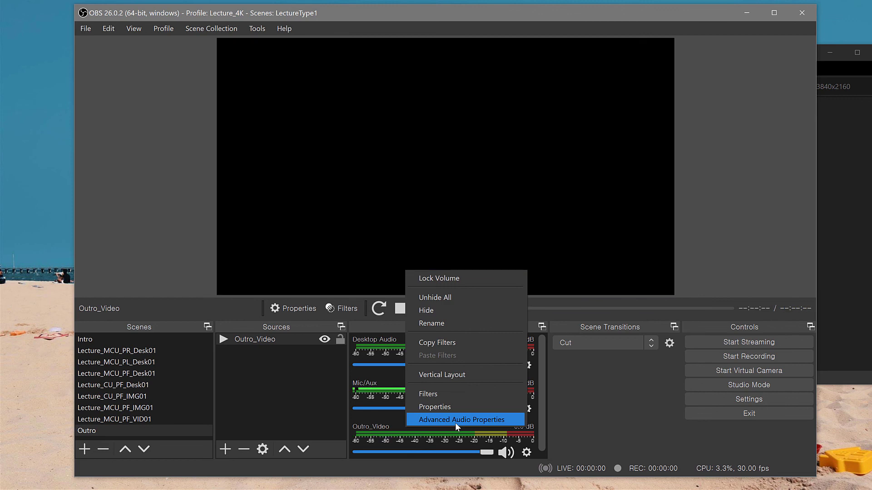
left_click(455, 423)
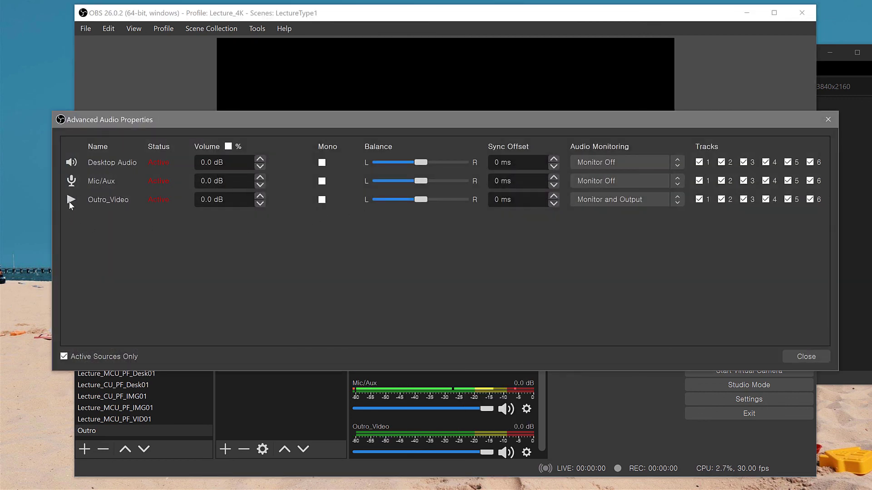
left_click(637, 202)
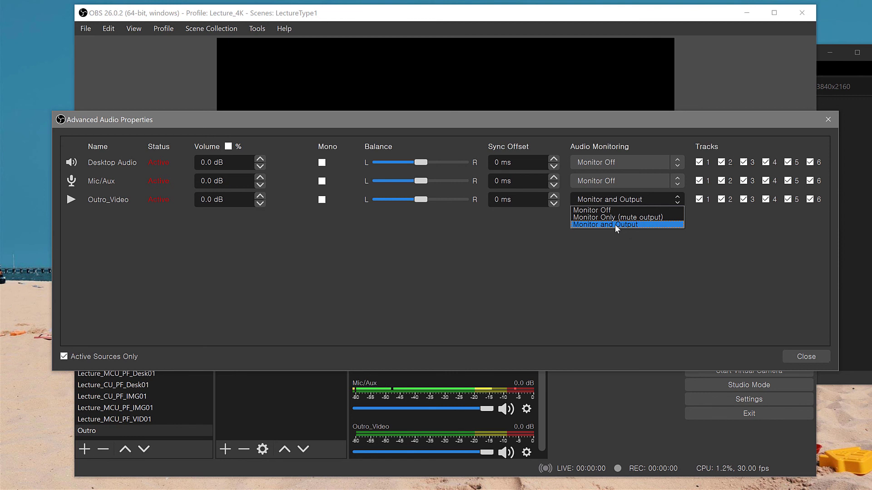
left_click(604, 211)
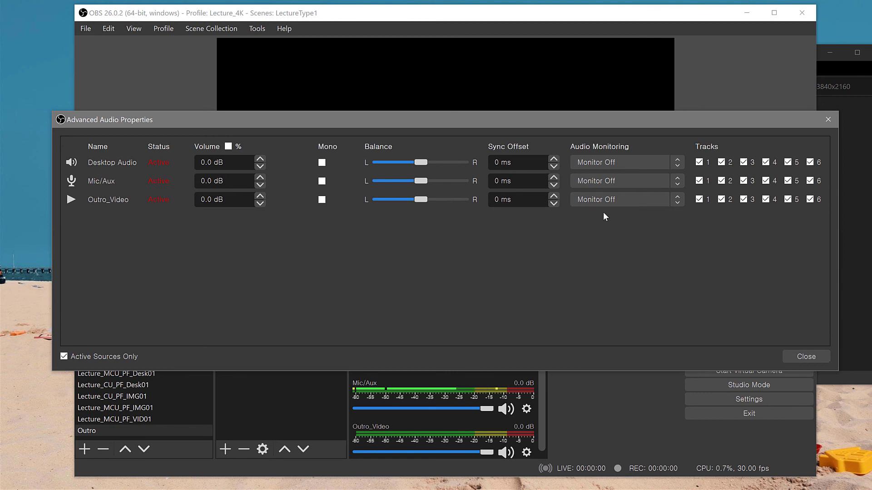